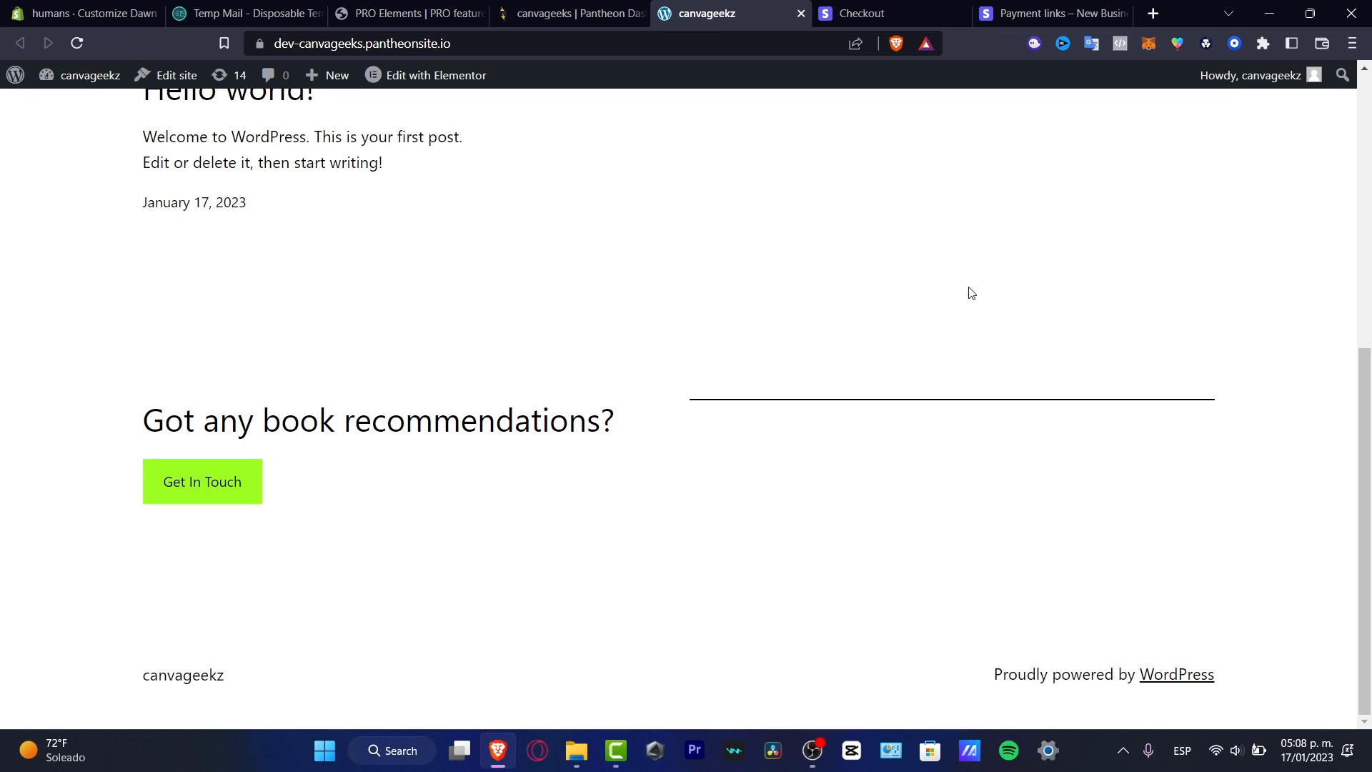
# Step: Switch to the Pantheon Dashboard's Personal Workspace overview showing one Silver-tier site
pyautogui.click(615, 10)
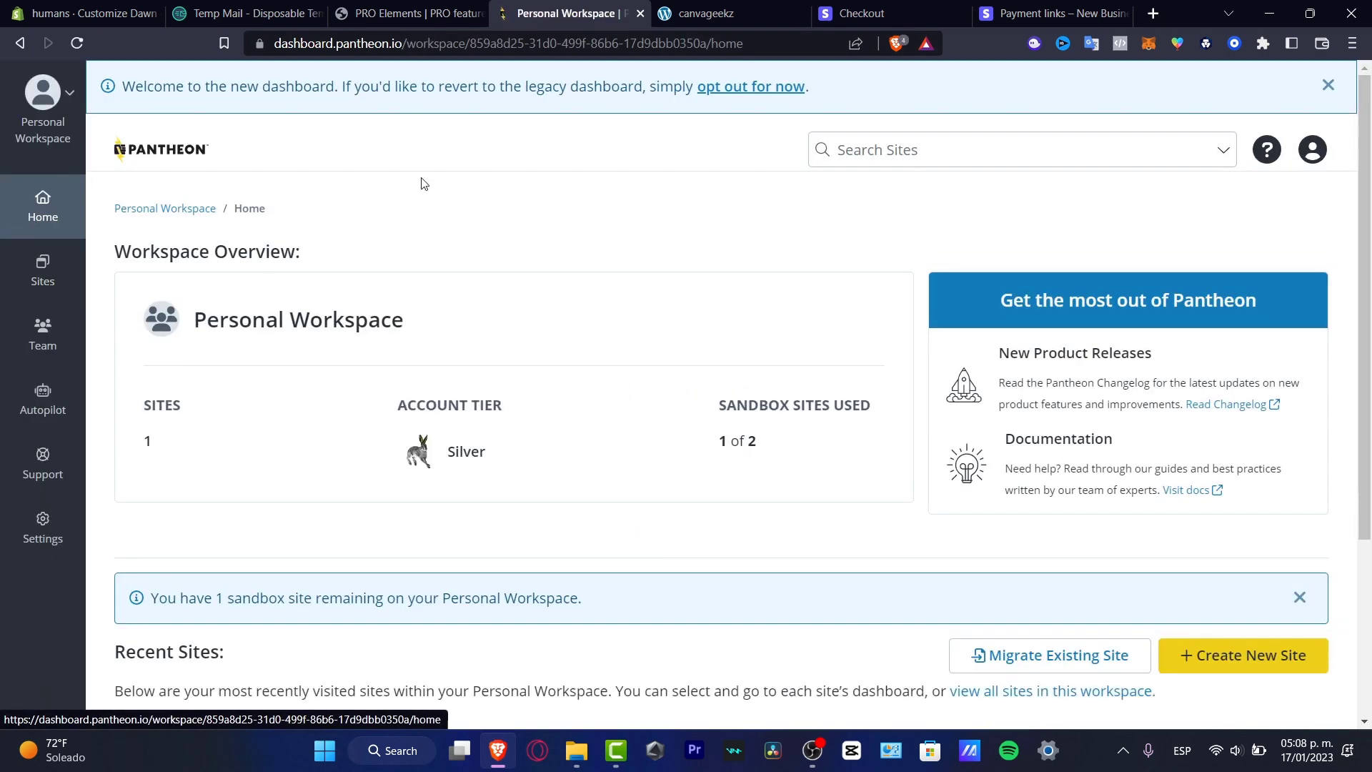
# Step: Start a new WordPress site named stephenblogs in the United States region
pyautogui.click(1190, 650)
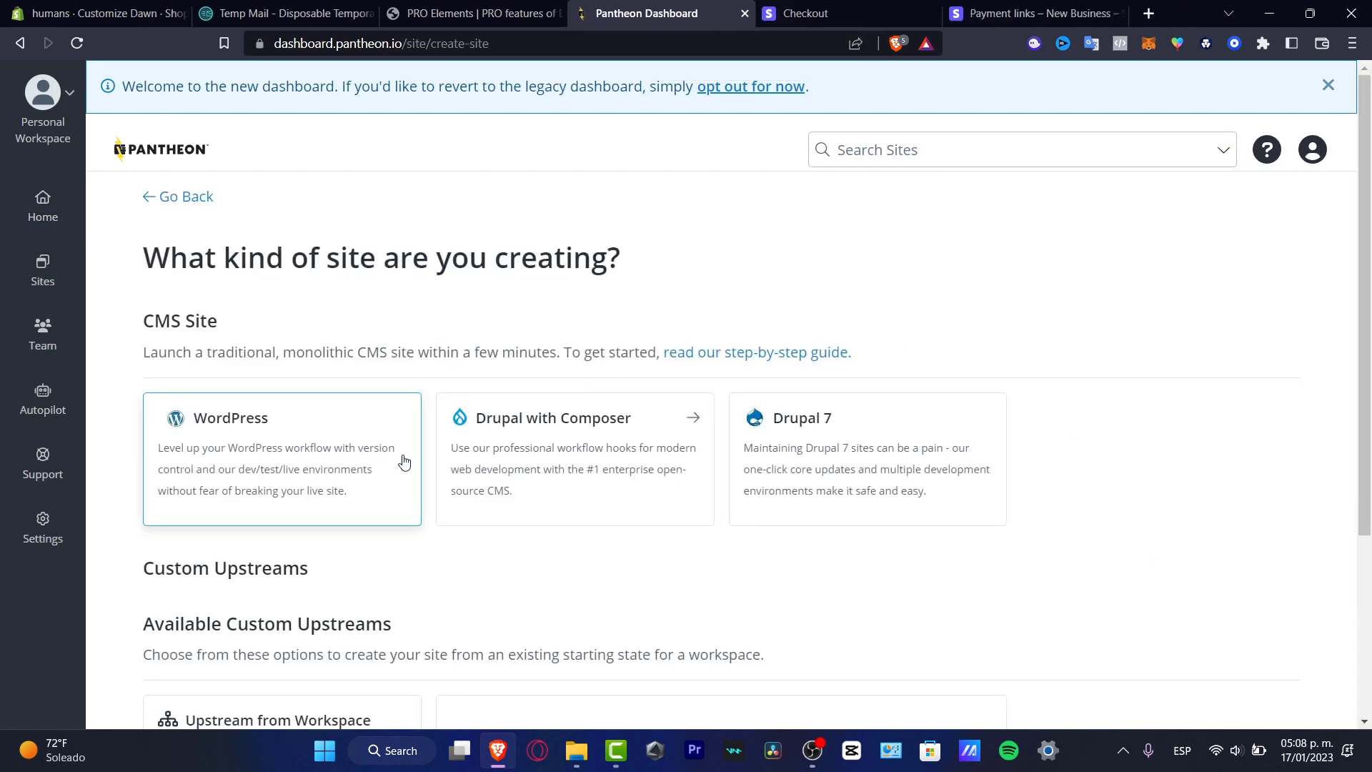
pyautogui.click(247, 439)
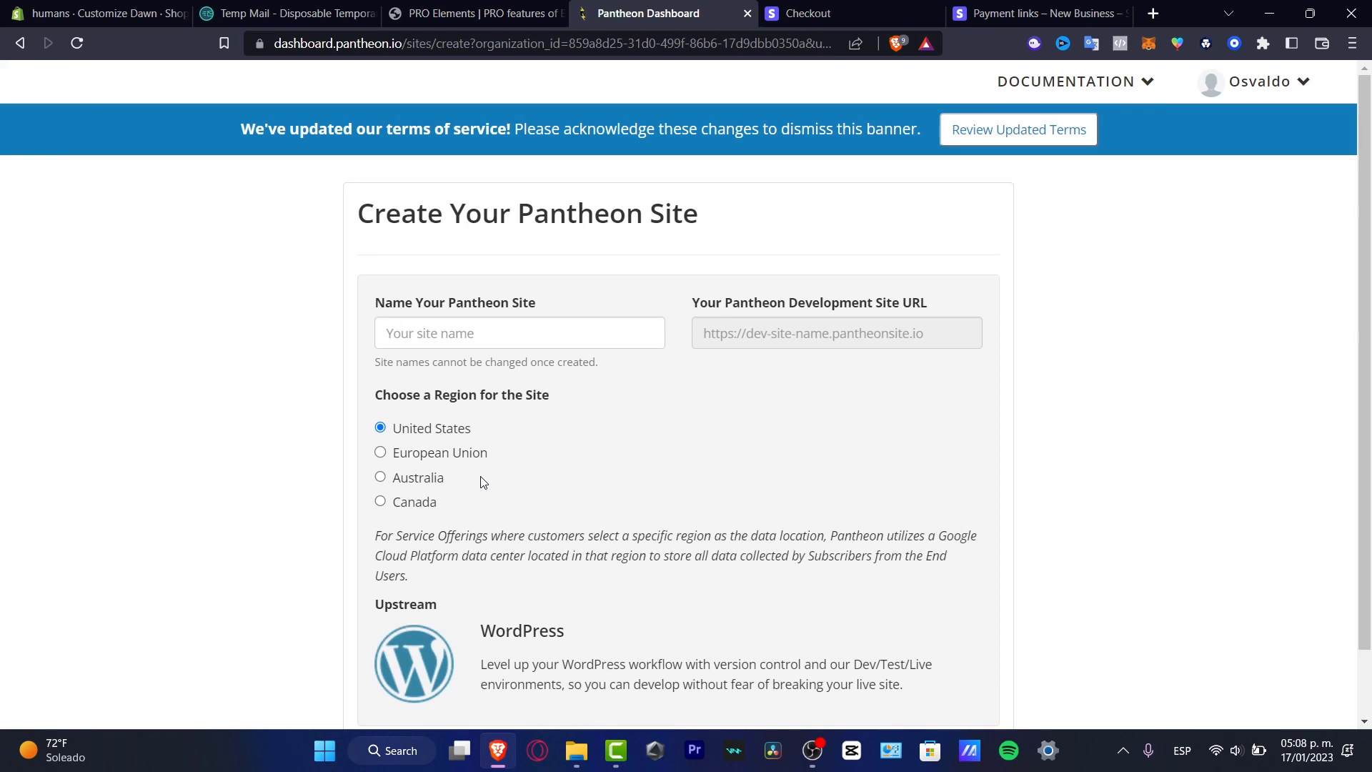
pyautogui.click(620, 339)
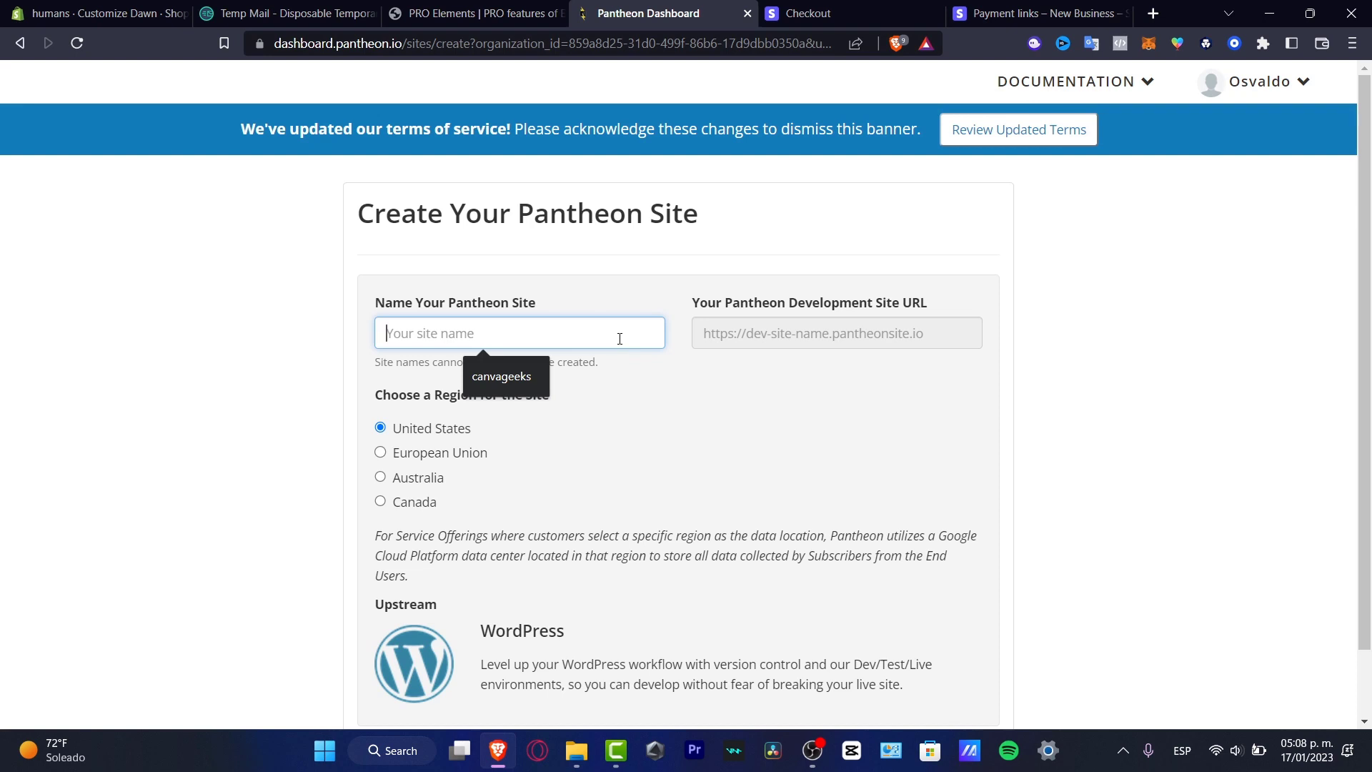
pyautogui.write('stephenb')
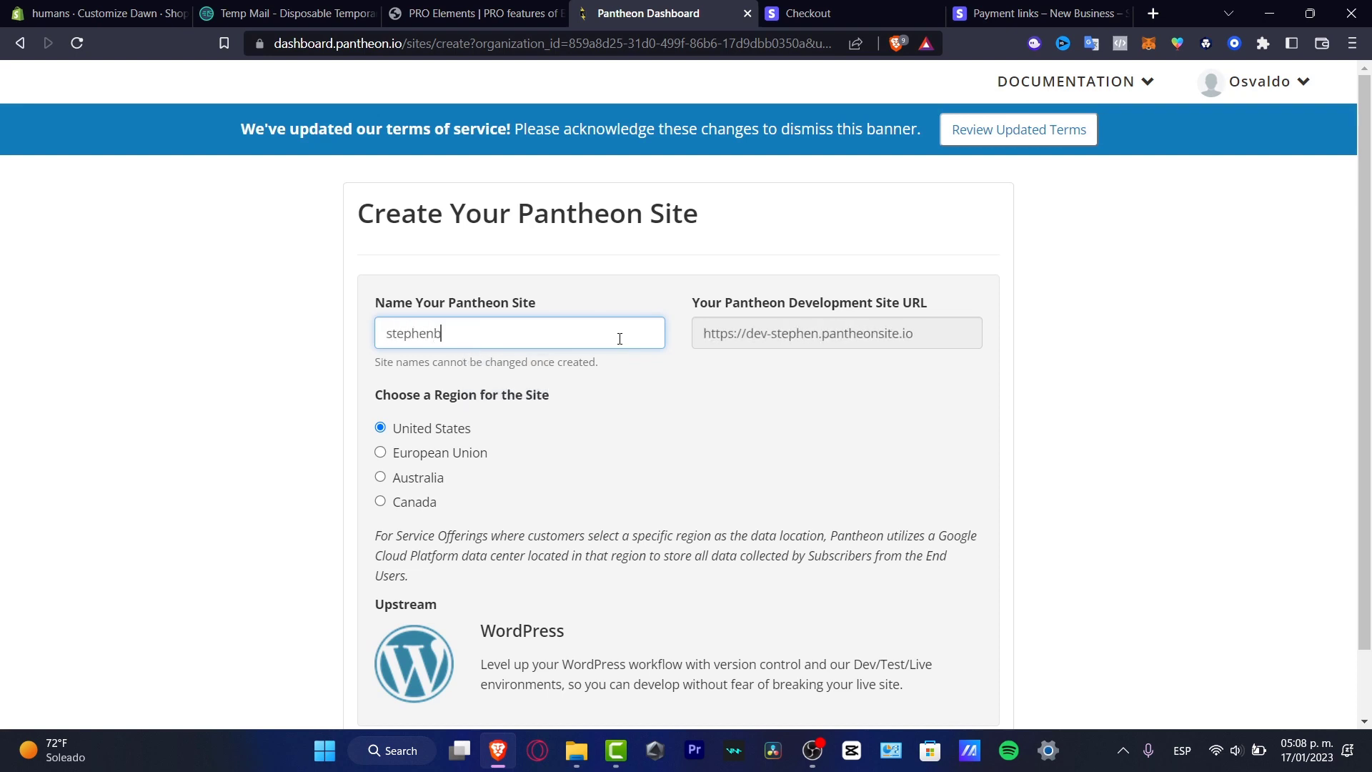
pyautogui.write('logs')
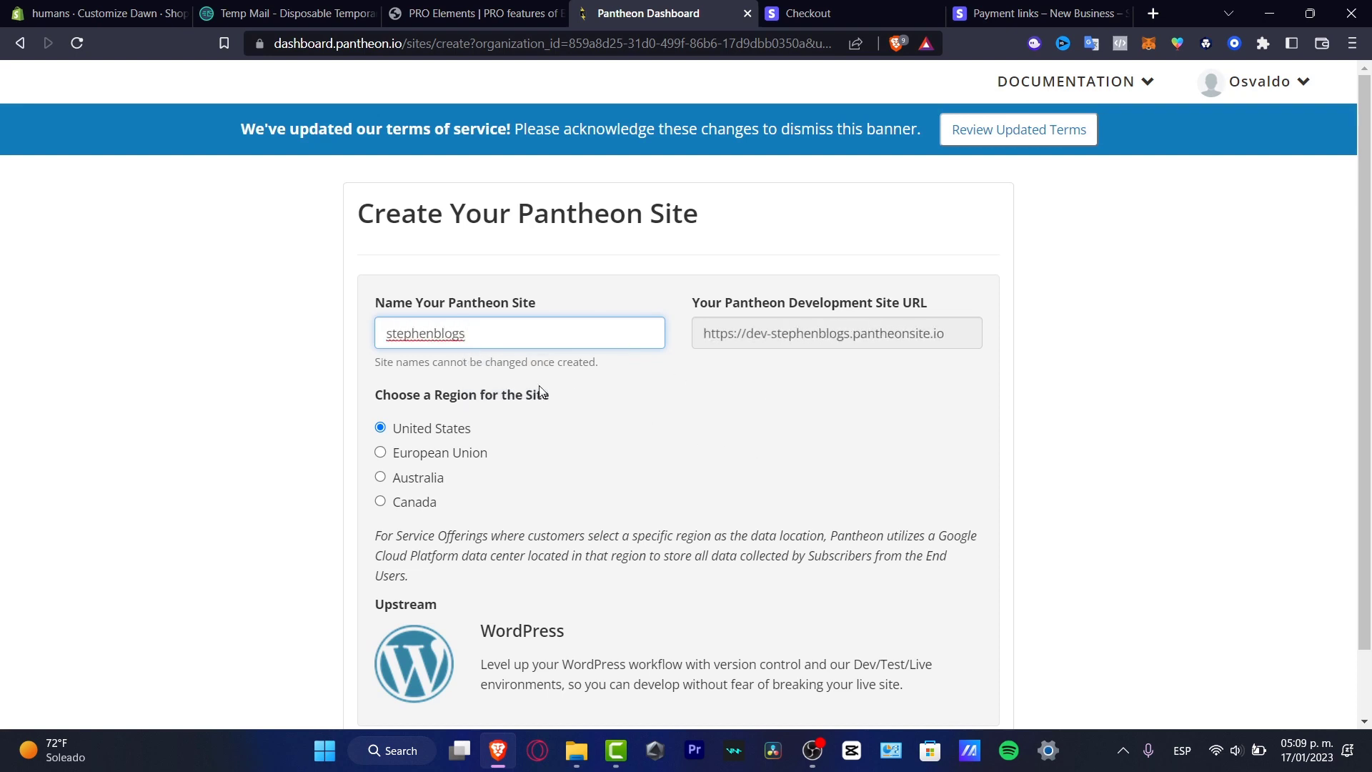
pyautogui.doubleClick(534, 394)
pyautogui.click(500, 447)
pyautogui.scroll(-1, 466, 542)
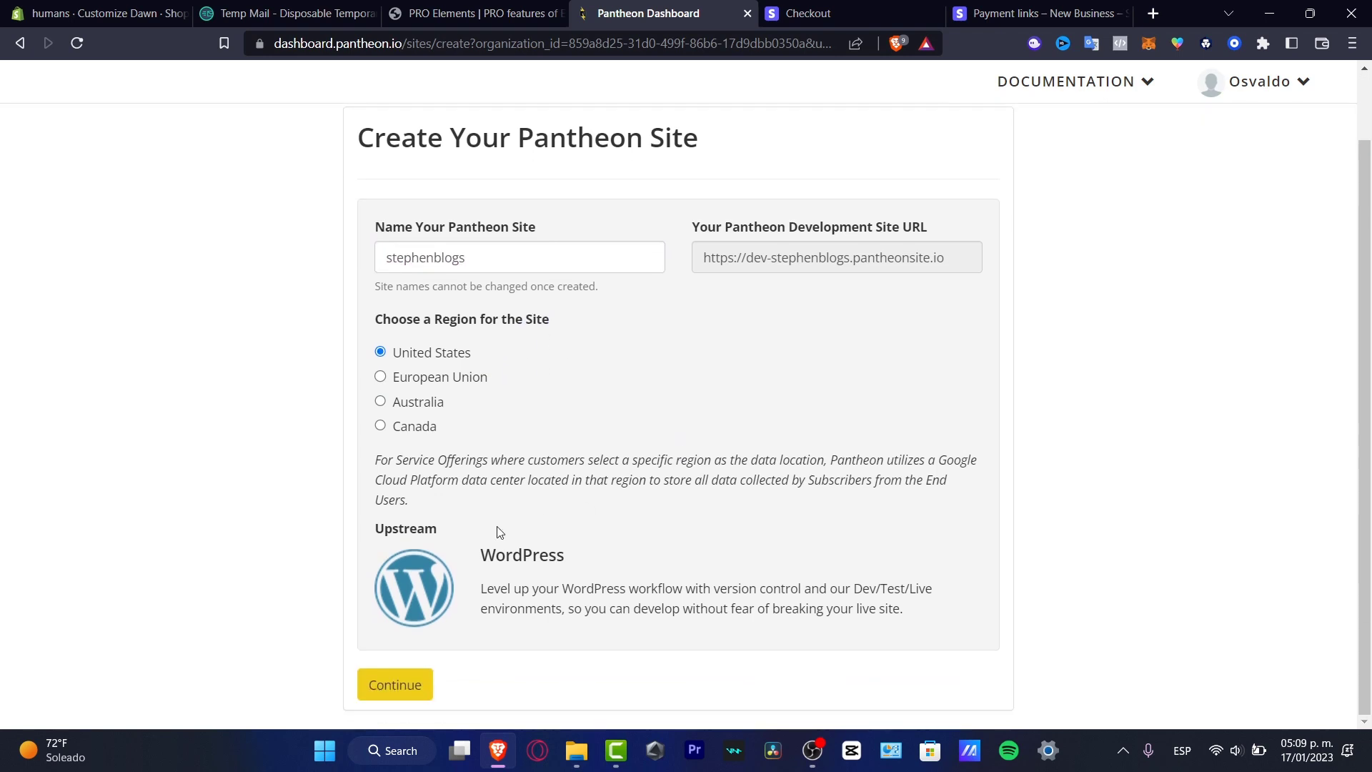
# Step: Submit the stephenblogs site, close the PRO Elements page, and open its dashboard once deployed
pyautogui.click(422, 689)
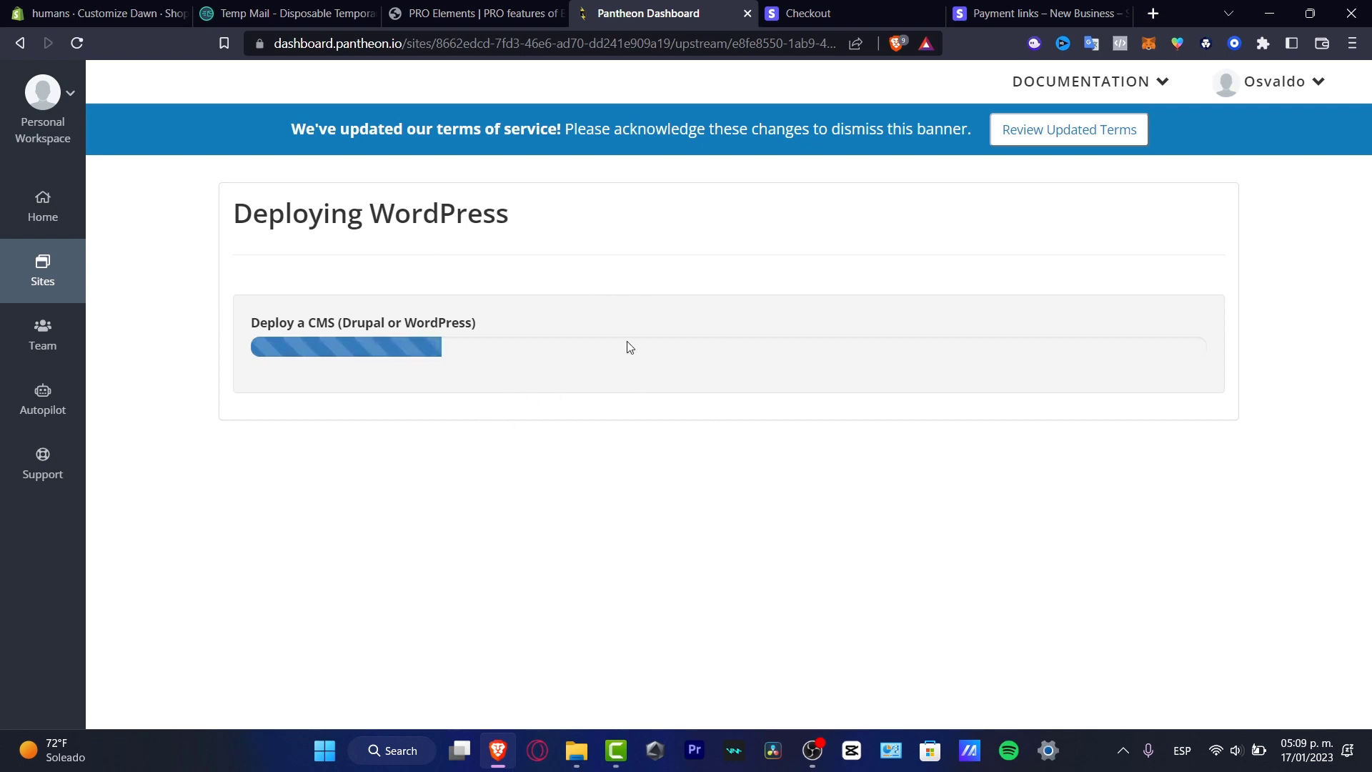
pyautogui.click(501, 12)
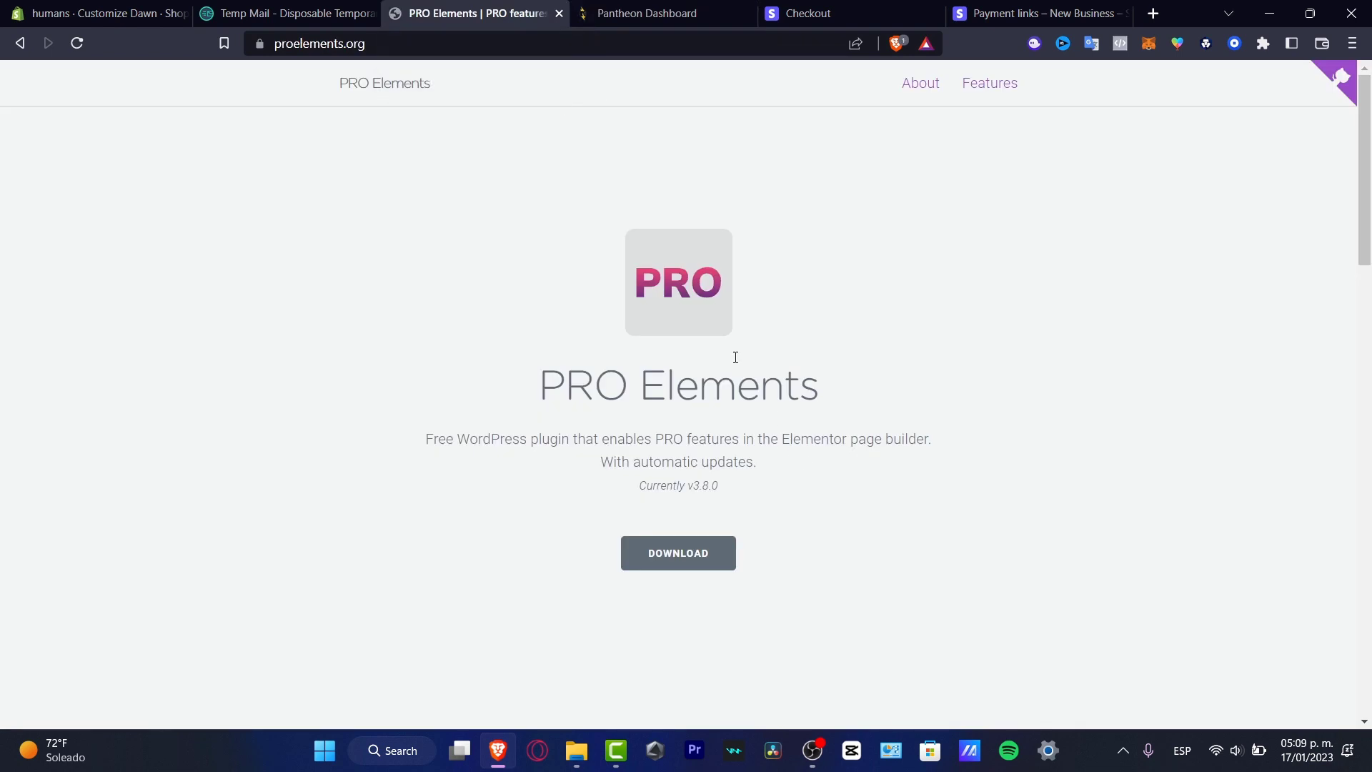
pyautogui.click(647, 13)
pyautogui.click(558, 14)
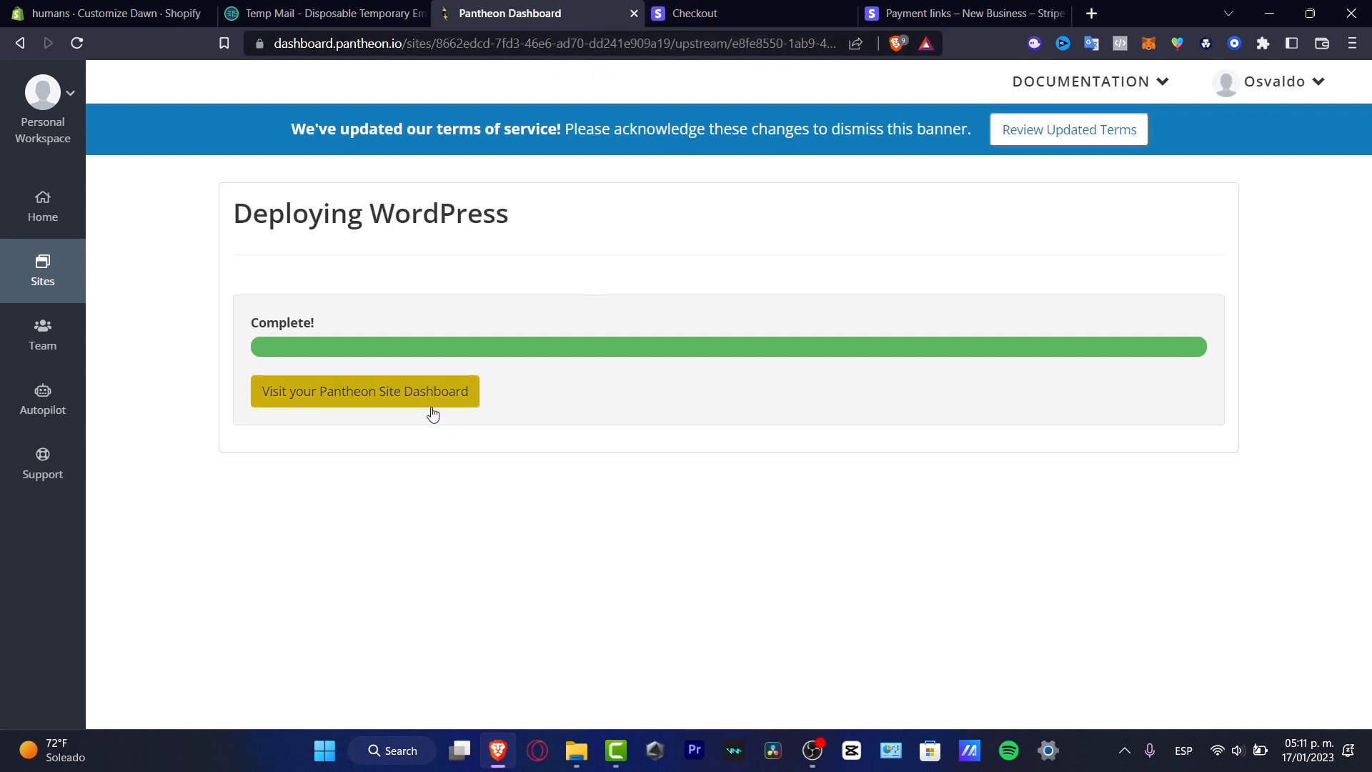
pyautogui.click(427, 410)
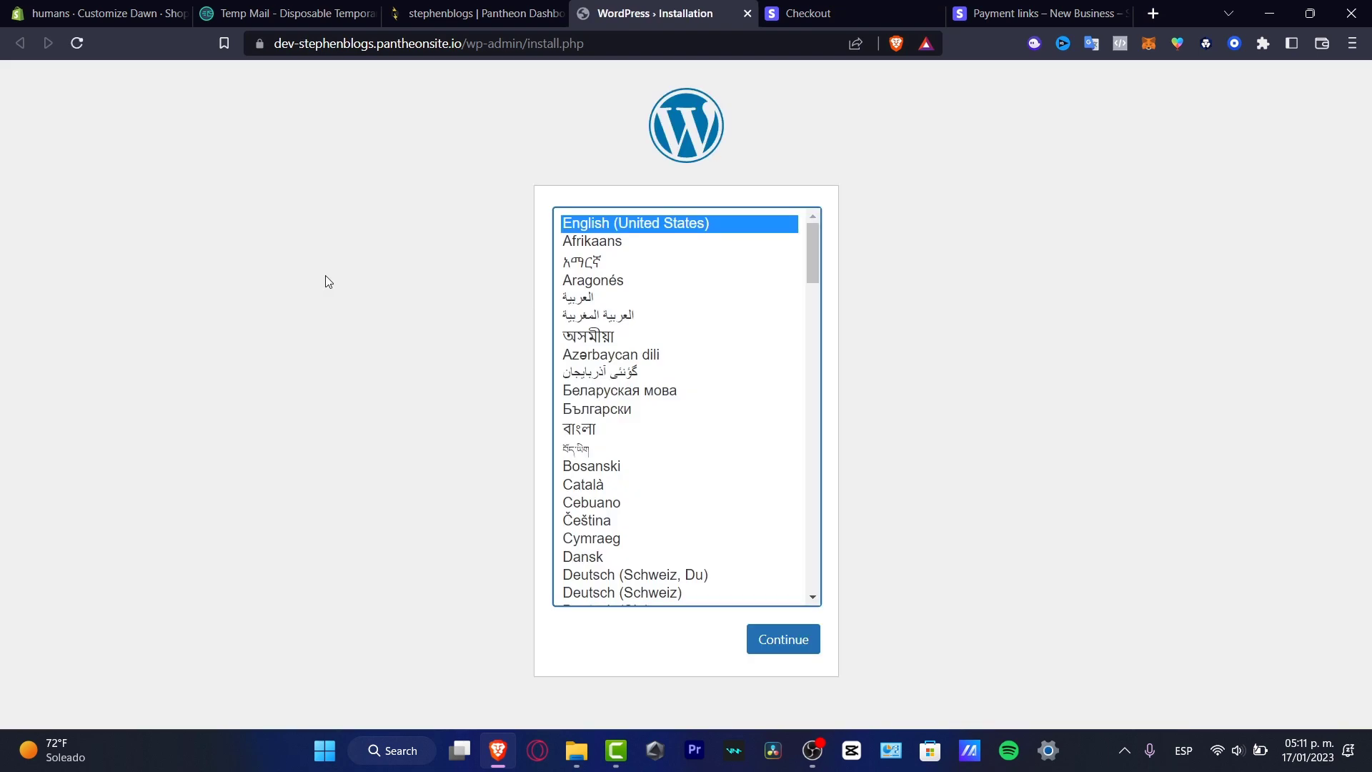
# Step: Keep English, enter the site title, and reuse it as the admin username
pyautogui.click(819, 651)
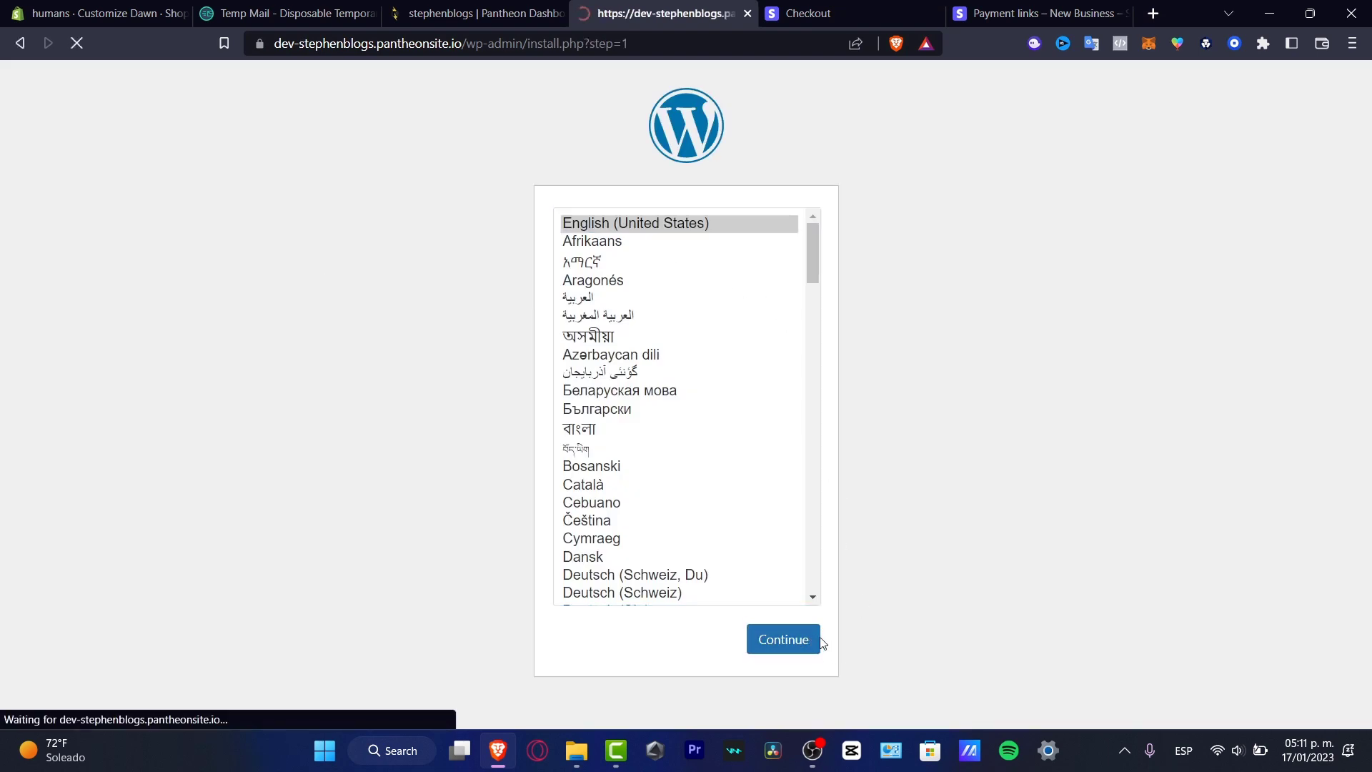
pyautogui.click(665, 421)
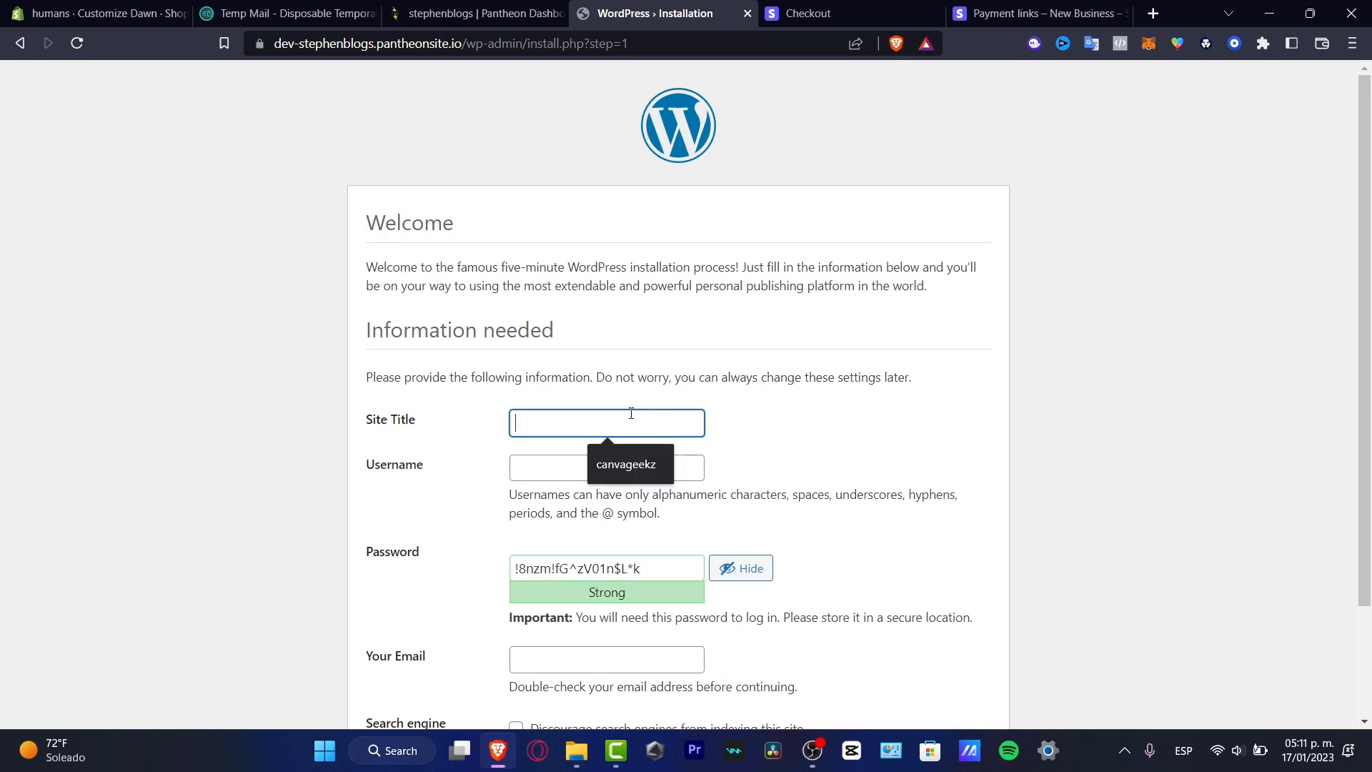
pyautogui.write('stephenblogs')
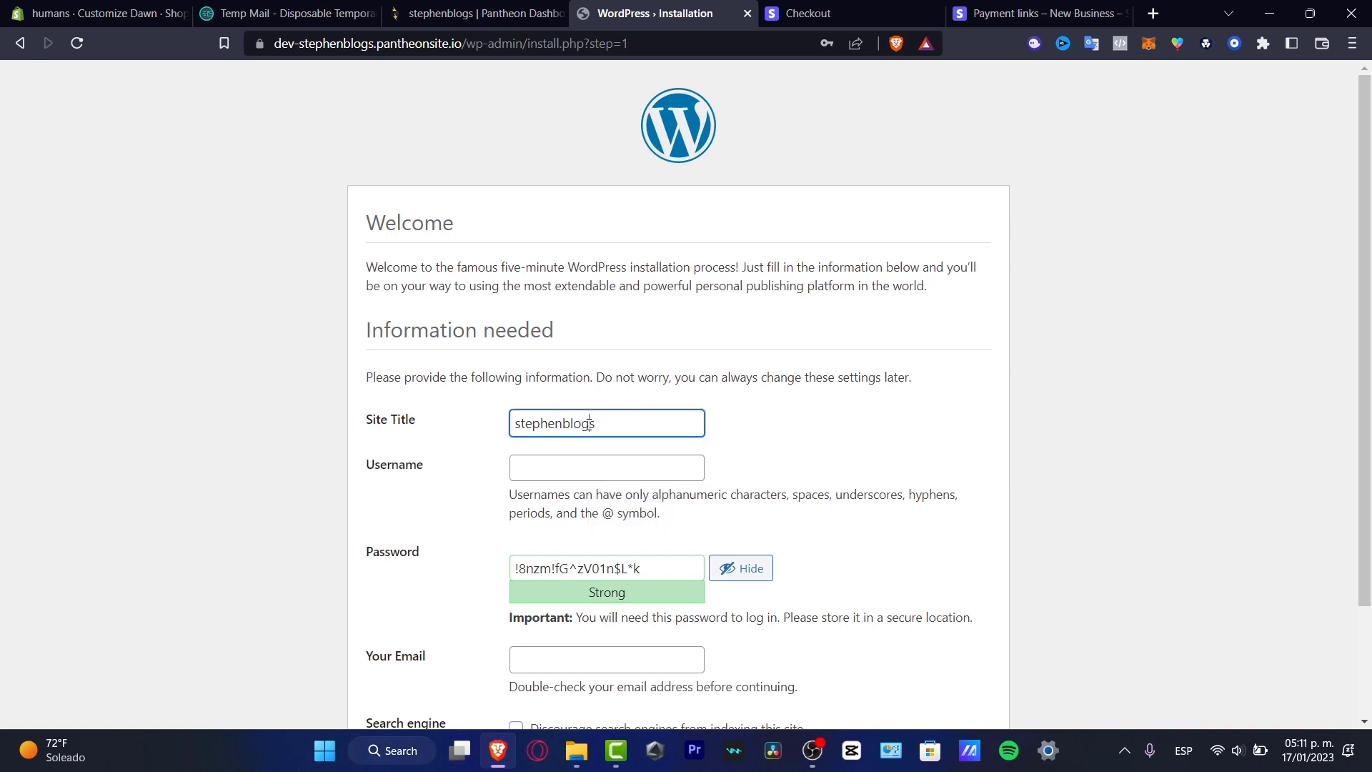
pyautogui.hotkey('ctrl', 'a')
pyautogui.hotkey('ctrl', 'c')
pyautogui.click(627, 468)
pyautogui.hotkey('ctrl', 'v')
pyautogui.scroll(-2, 726, 429)
# Step: Replace the generated password with a custom one and fill in the admin e-mail
pyautogui.click(624, 431)
pyautogui.hotkey('ctrl', 'a')
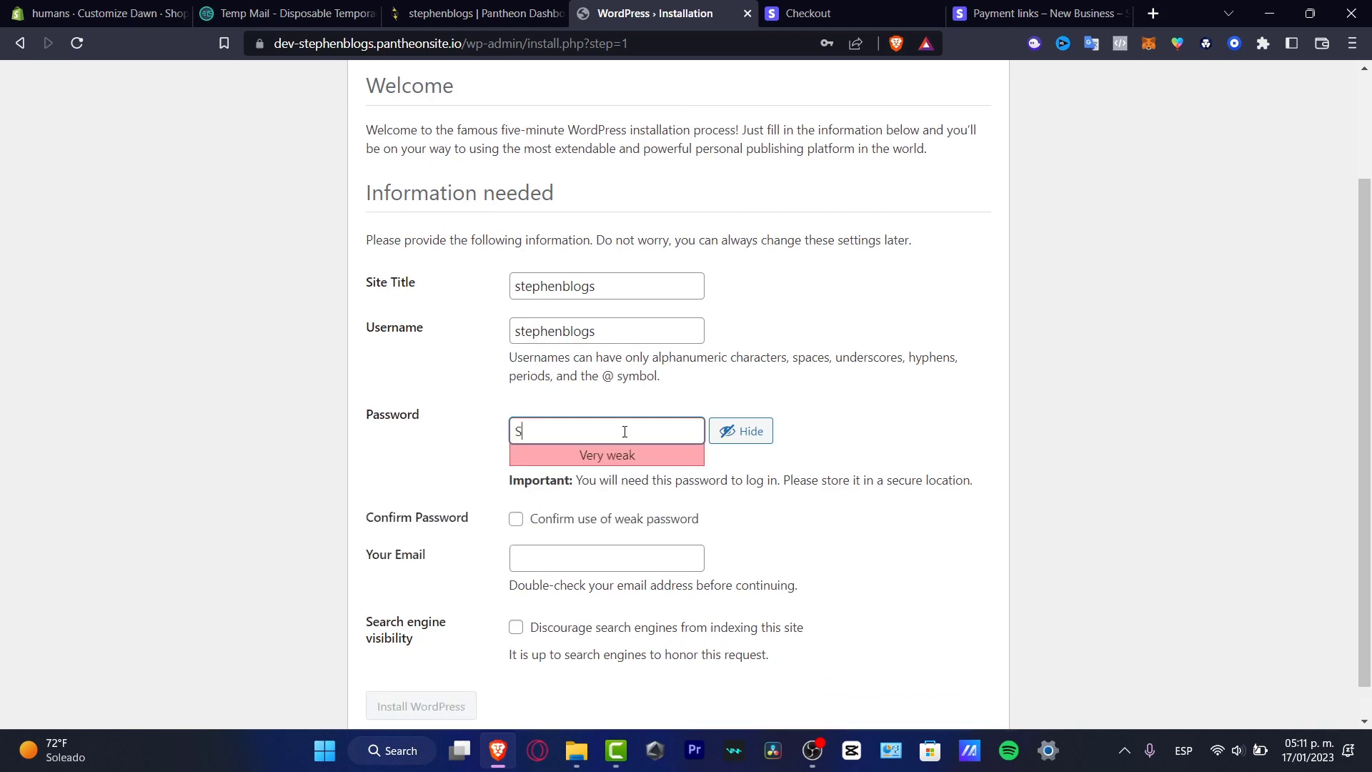
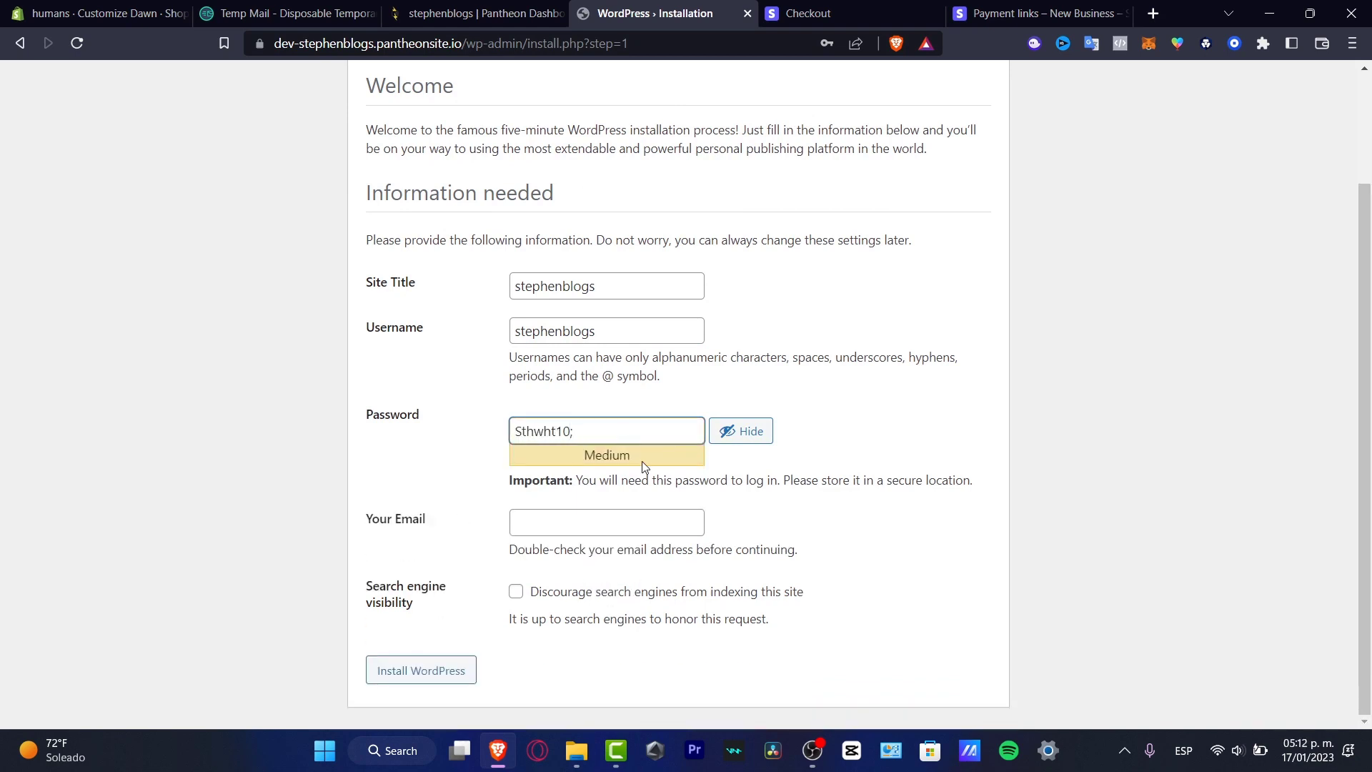
pyautogui.click(651, 524)
pyautogui.click(676, 566)
# Step: Install WordPress and log in with the new admin credentials
pyautogui.click(450, 671)
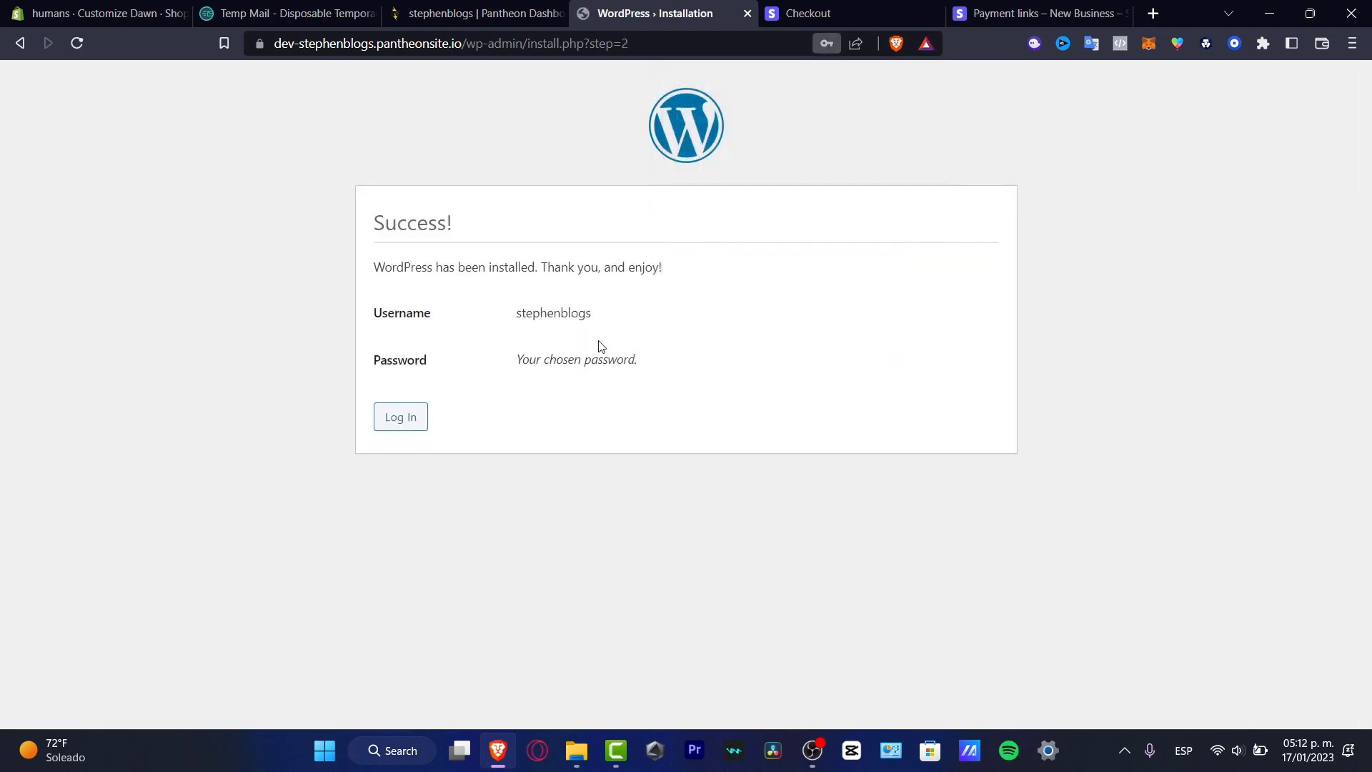
pyautogui.click(399, 423)
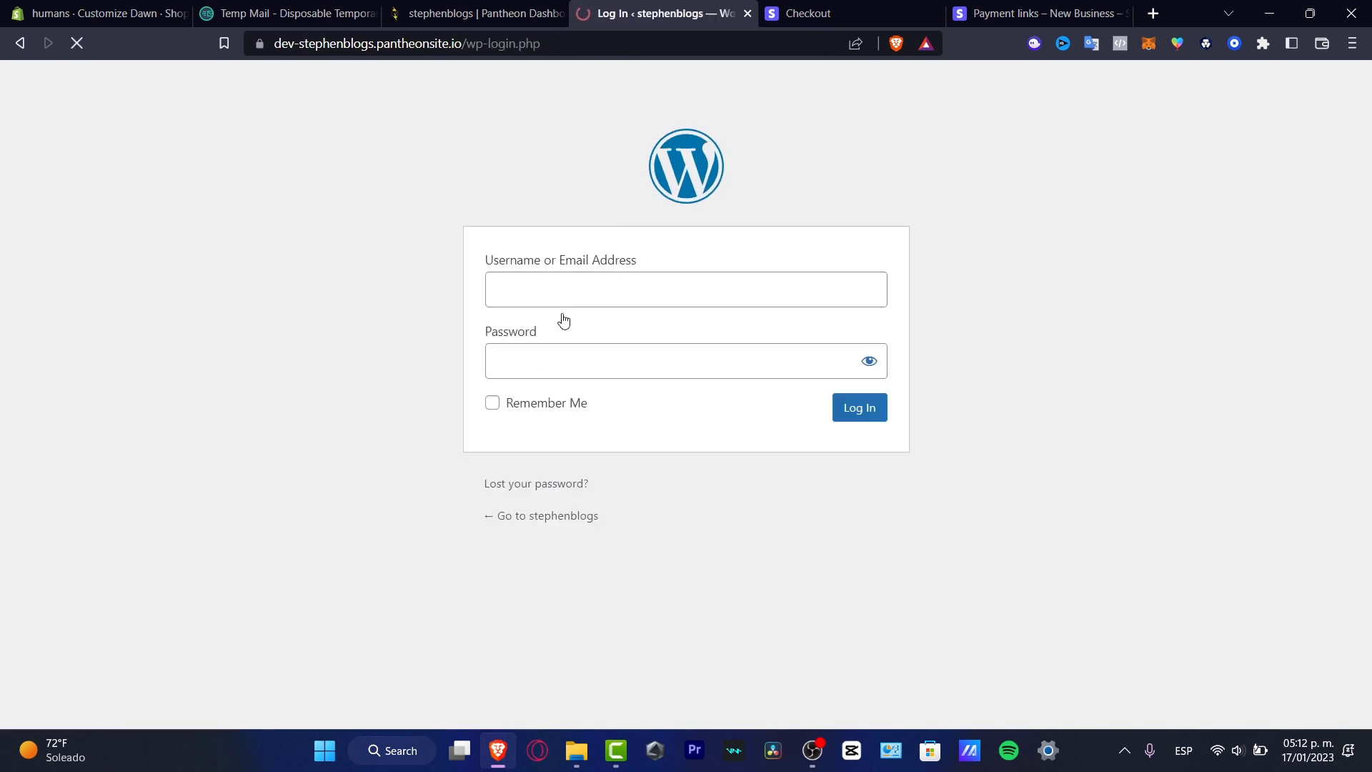
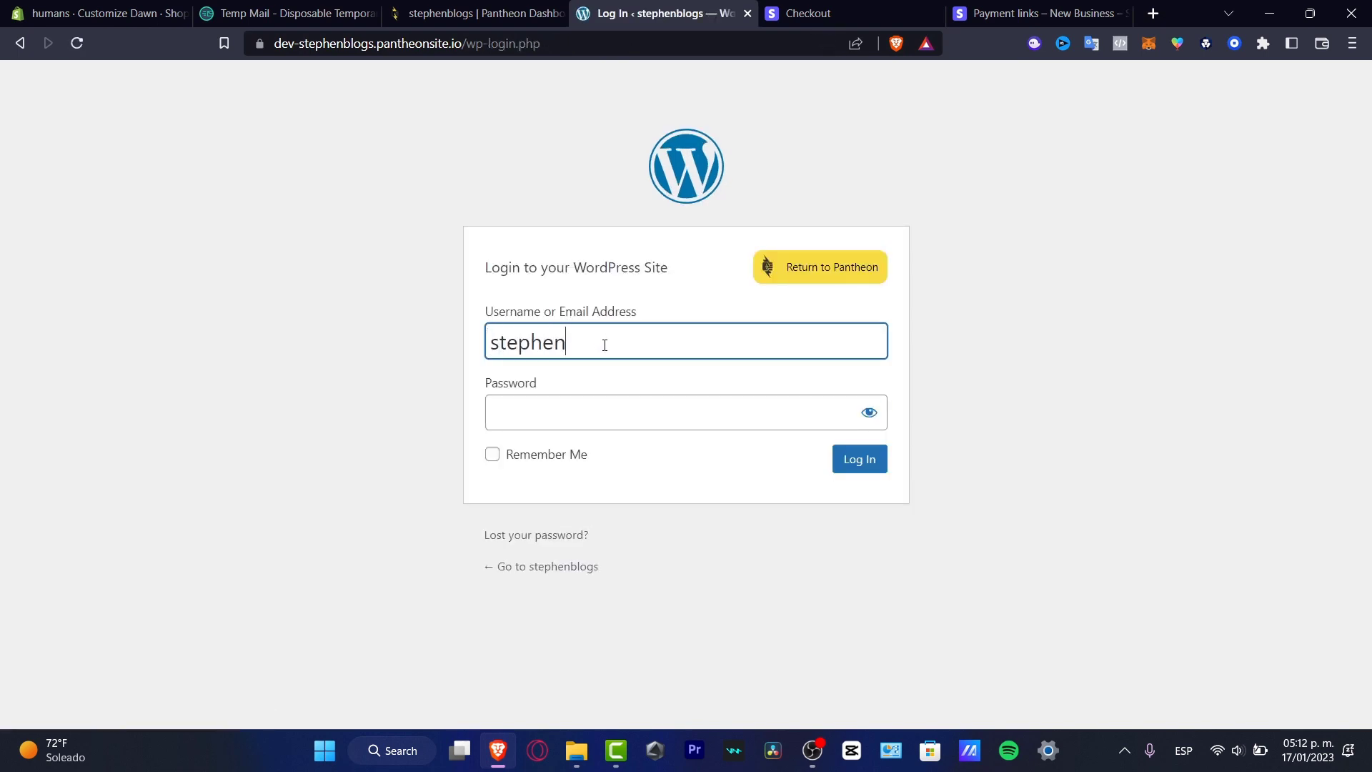
pyautogui.press('Tab')
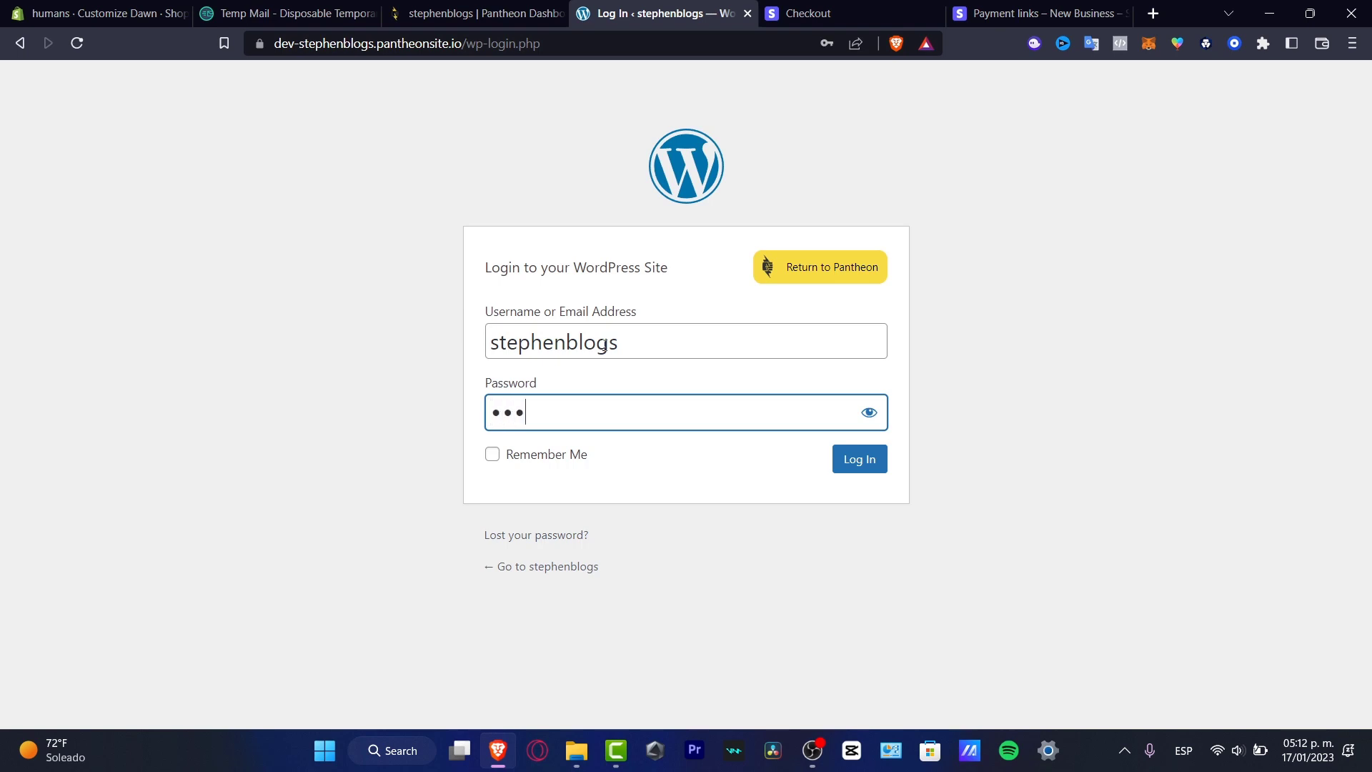
pyautogui.press('Return')
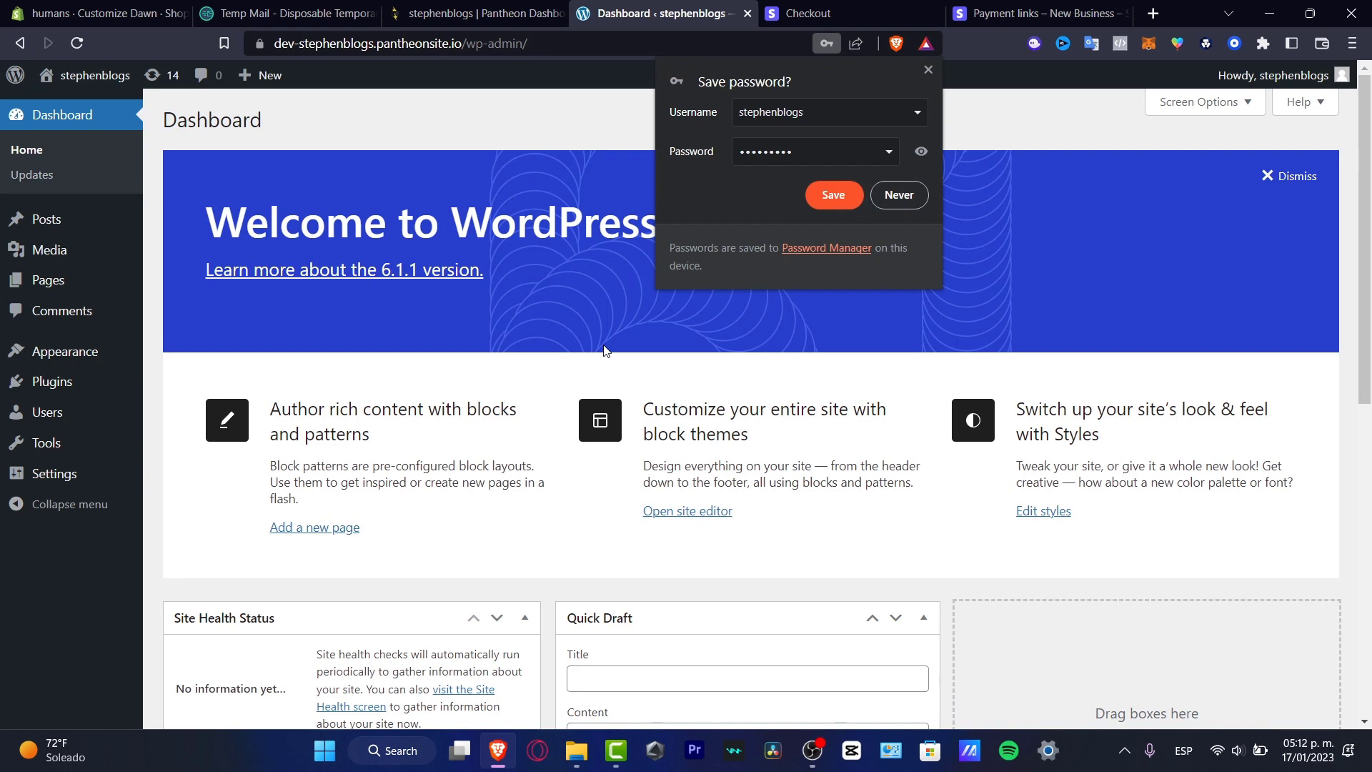
# Step: Dismiss the save-password prompt and open the Installed Plugins list
pyautogui.click(929, 70)
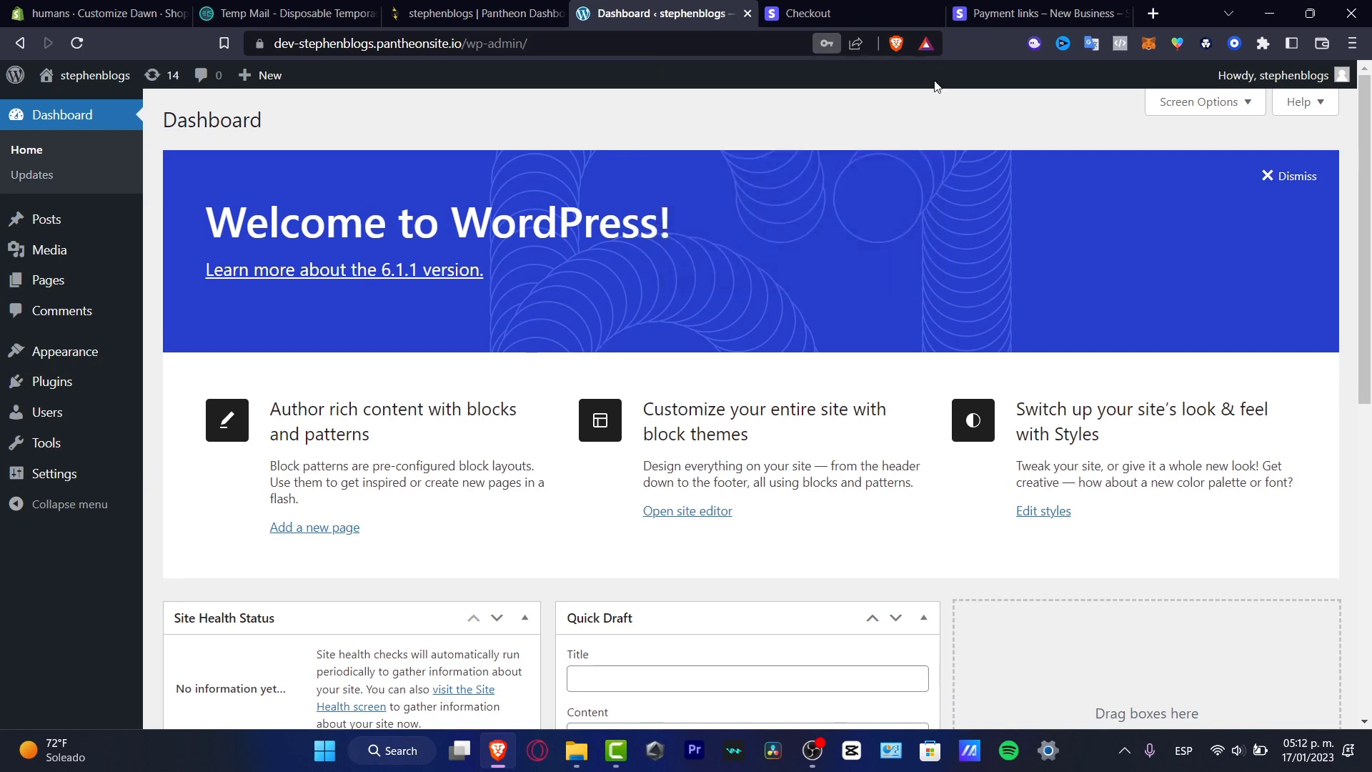
pyautogui.click(77, 379)
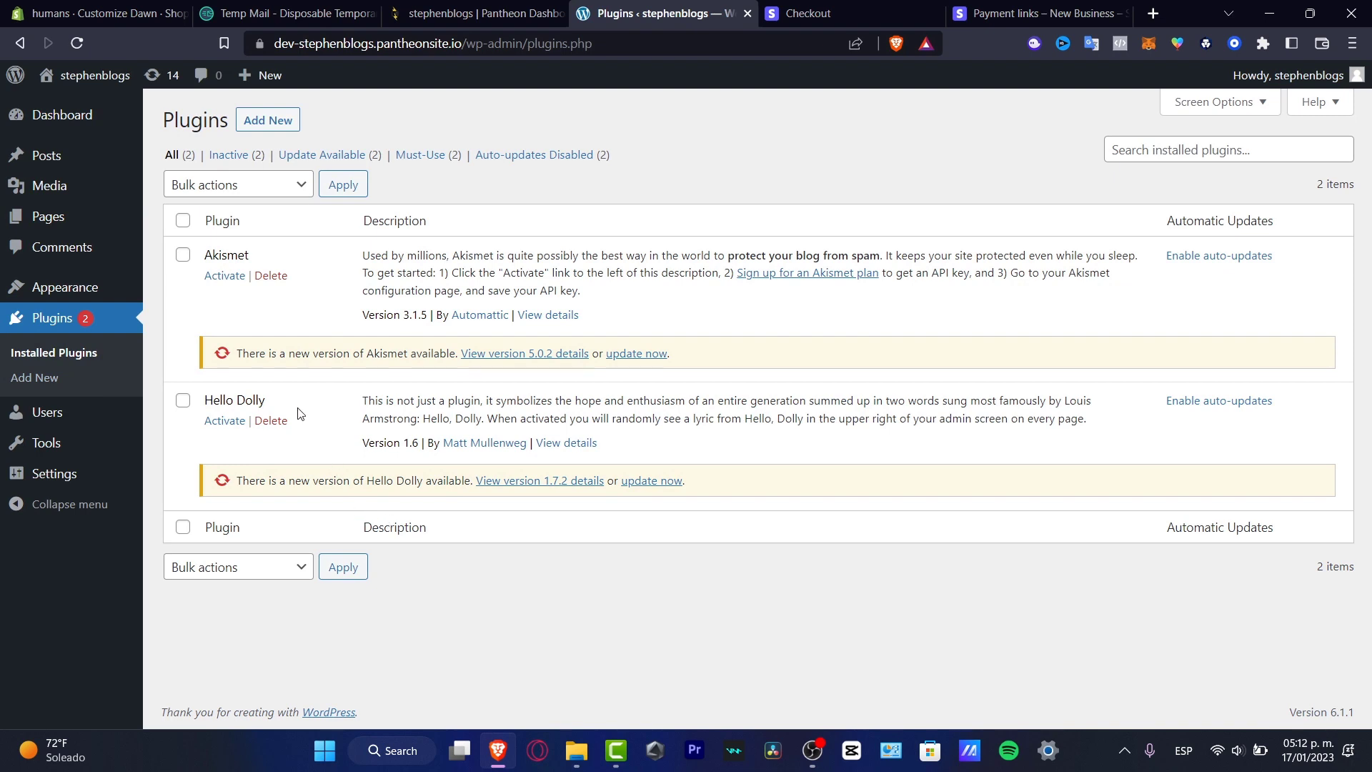
pyautogui.moveTo(265, 396); pyautogui.dragTo(227, 397)
pyautogui.moveTo(250, 255); pyautogui.dragTo(220, 255)
pyautogui.moveTo(570, 258); pyautogui.dragTo(894, 258)
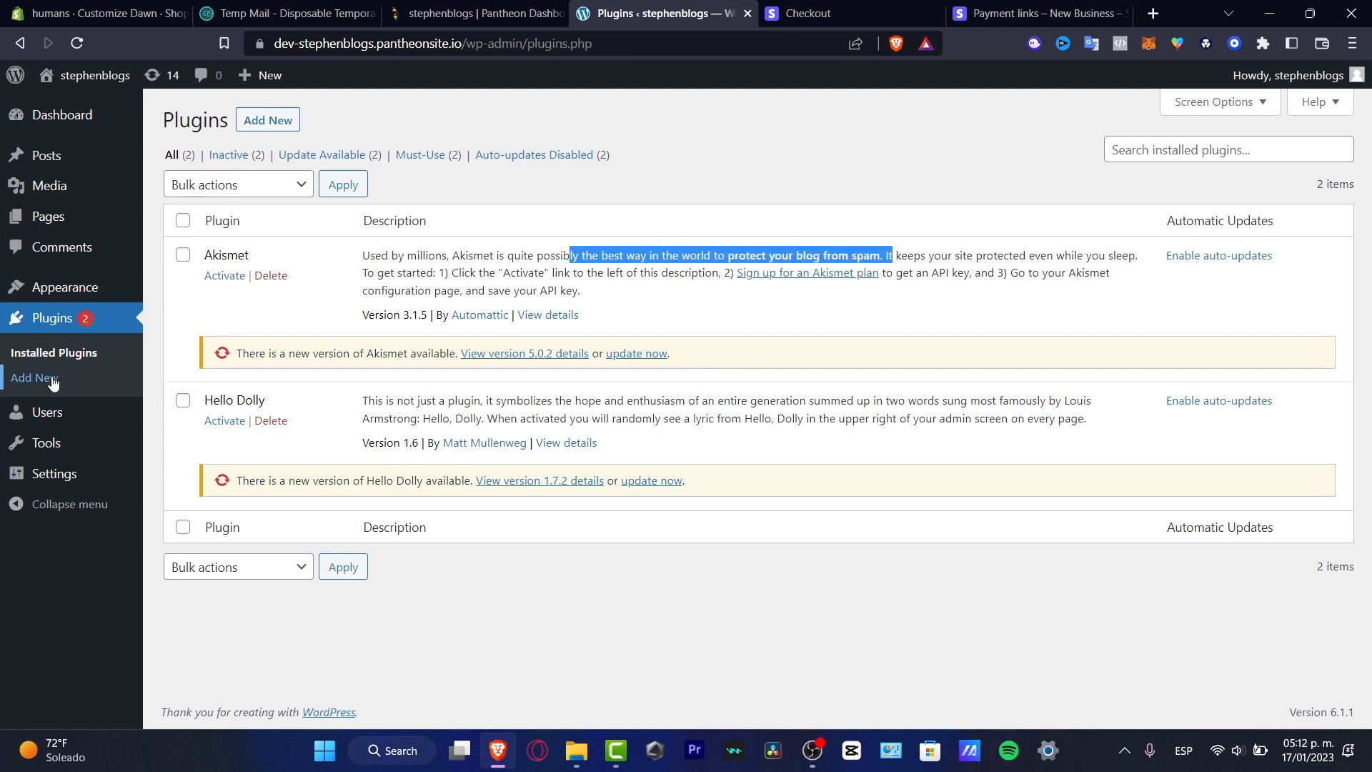
# Step: Filter the Installed Plugins list to inactive plugins, showing Akismet and Hello Dolly
pyautogui.moveTo(58, 442)
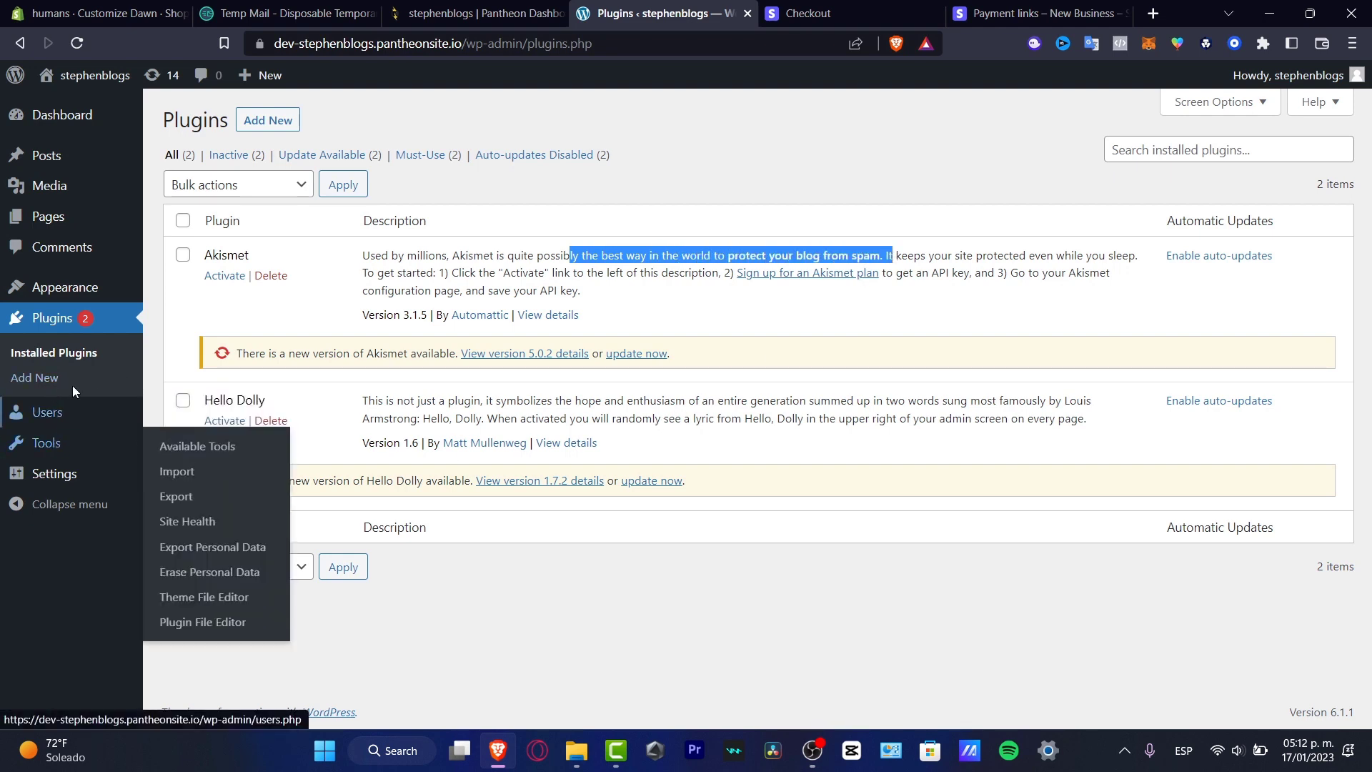
pyautogui.click(94, 439)
pyautogui.click(101, 318)
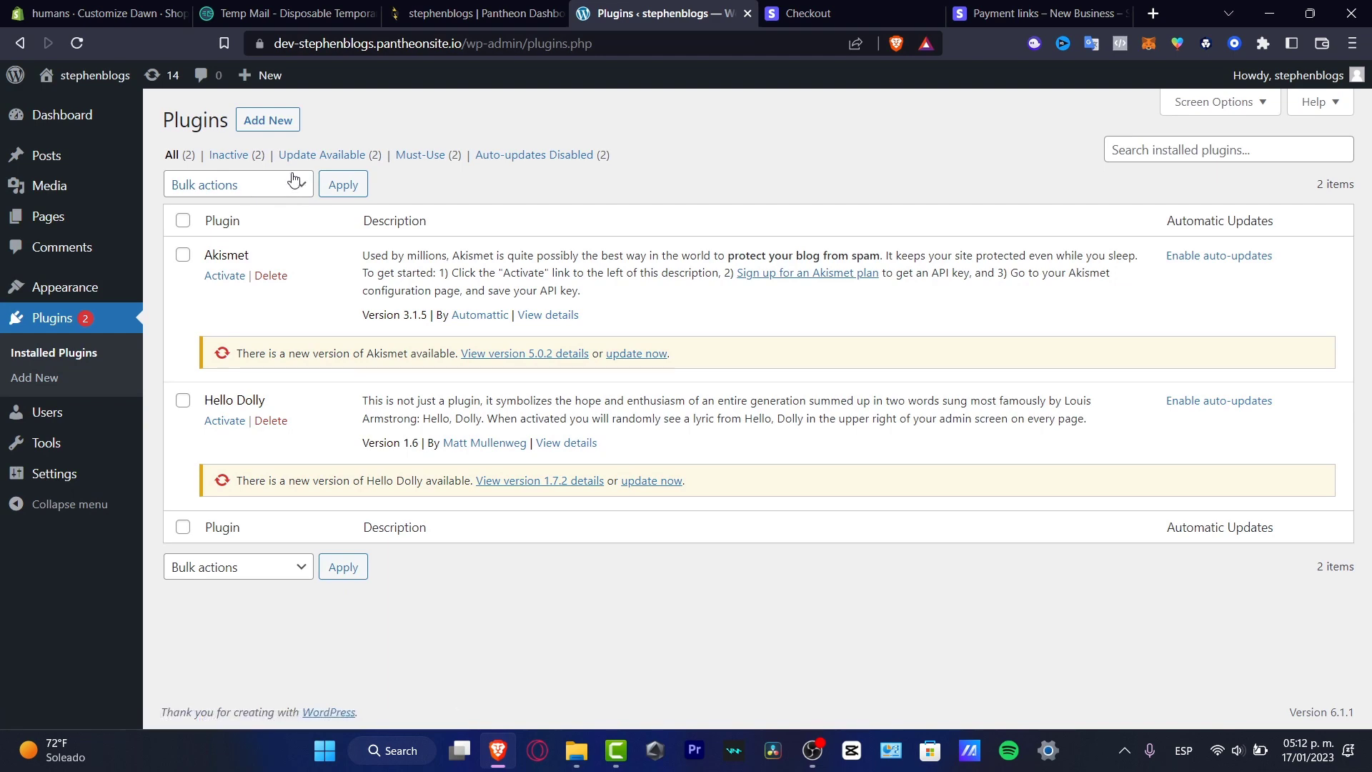
pyautogui.click(229, 154)
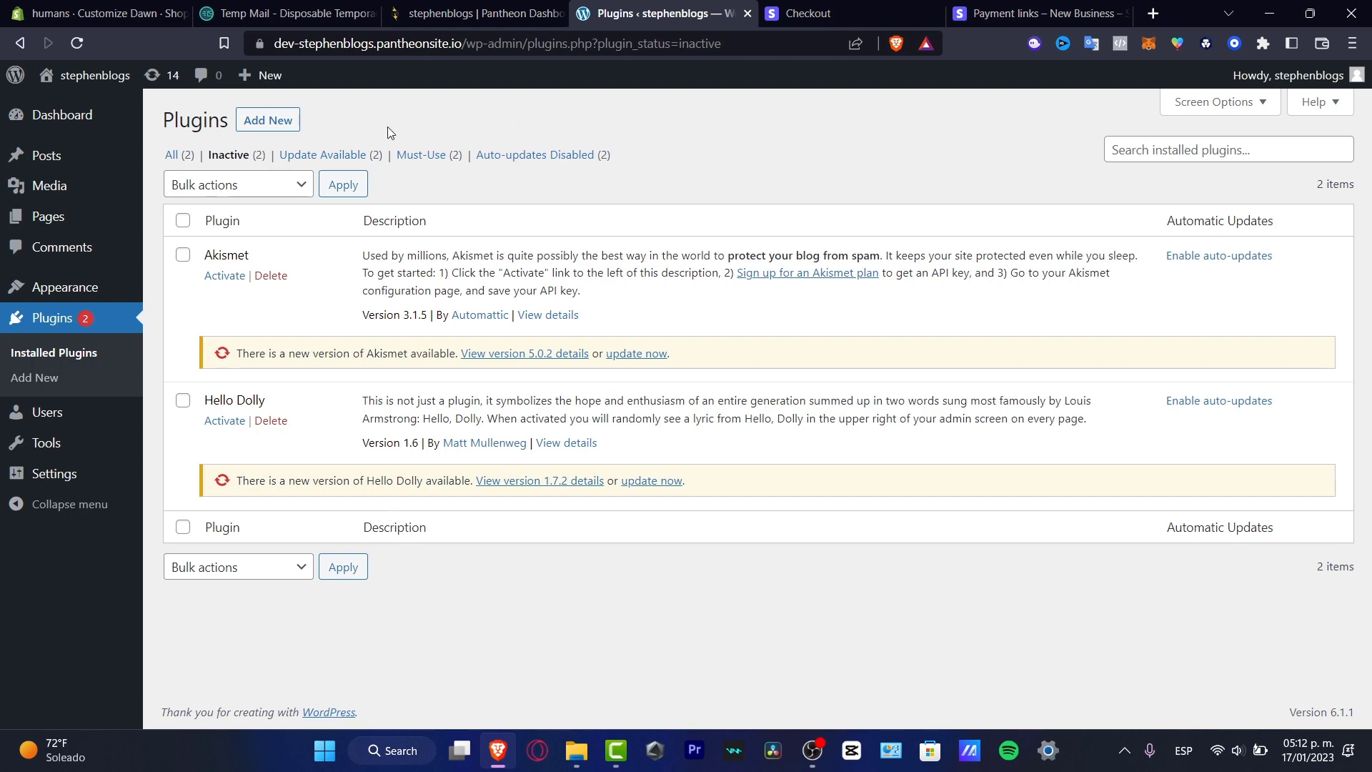
# Step: Search plugins for elementor and install Elementor Website Builder and Essential Addons for Elementor
pyautogui.click(268, 120)
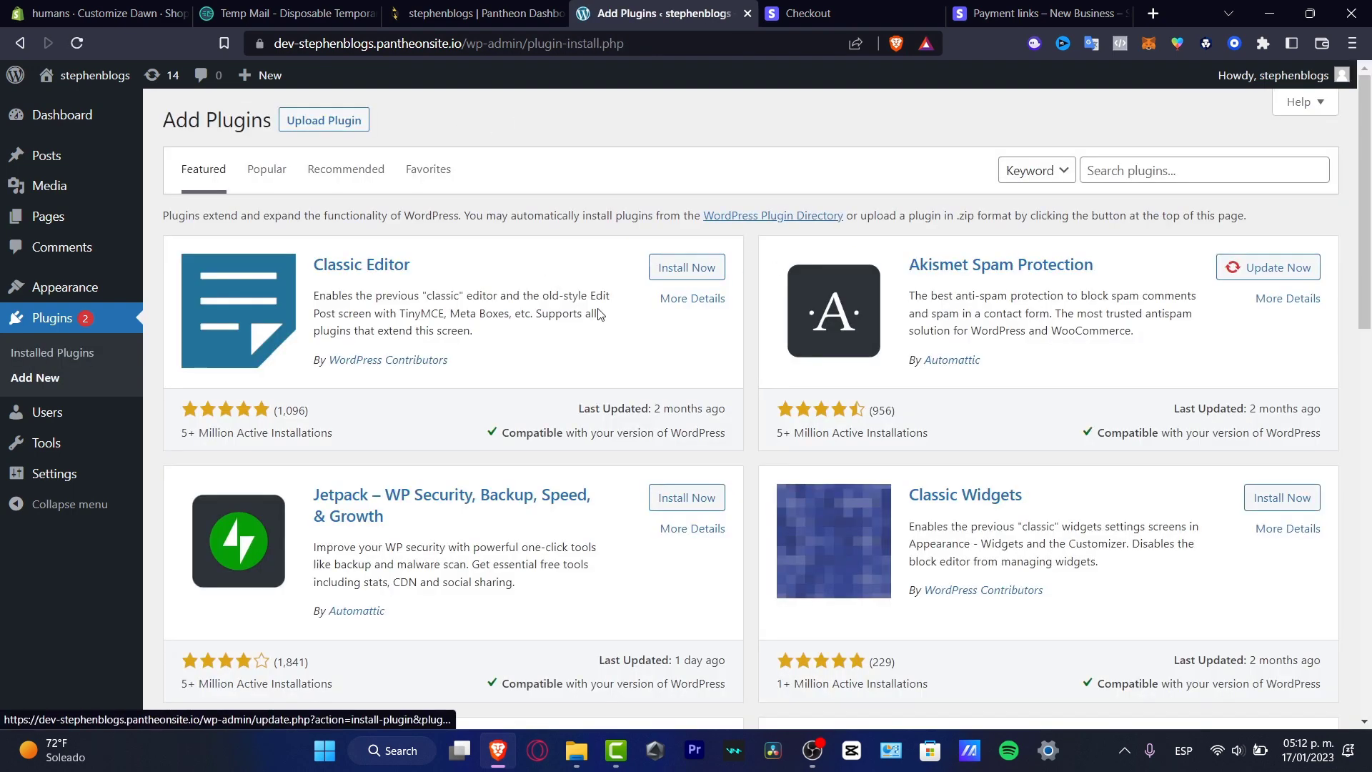
pyautogui.click(1177, 169)
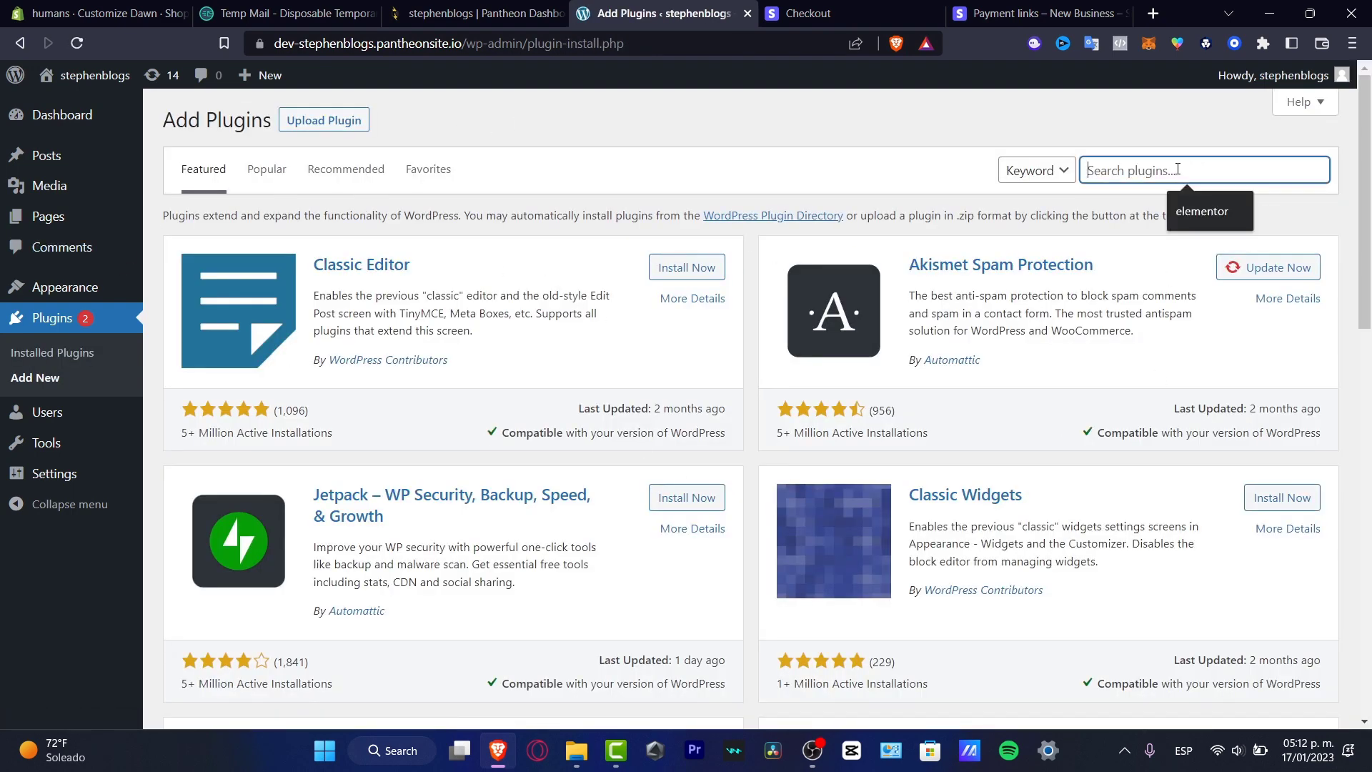
pyautogui.click(1216, 207)
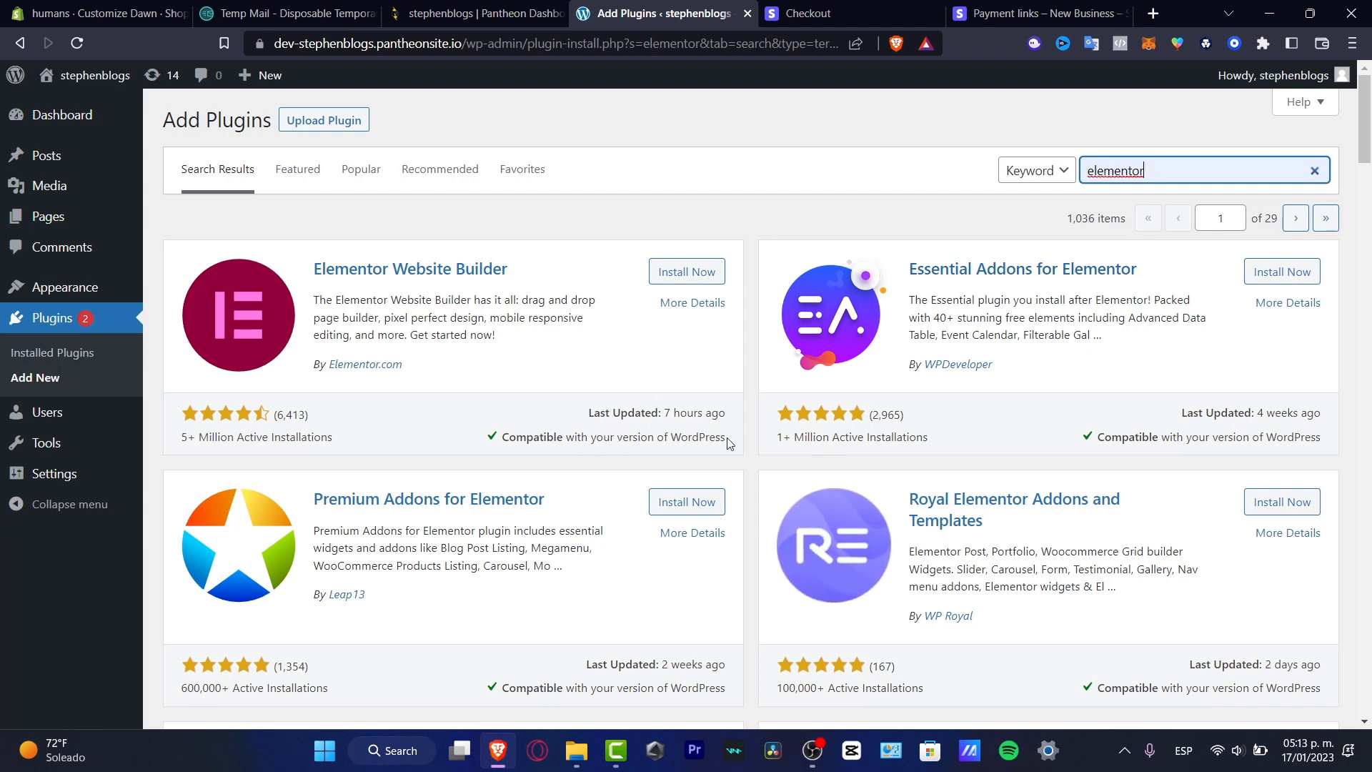
pyautogui.click(706, 275)
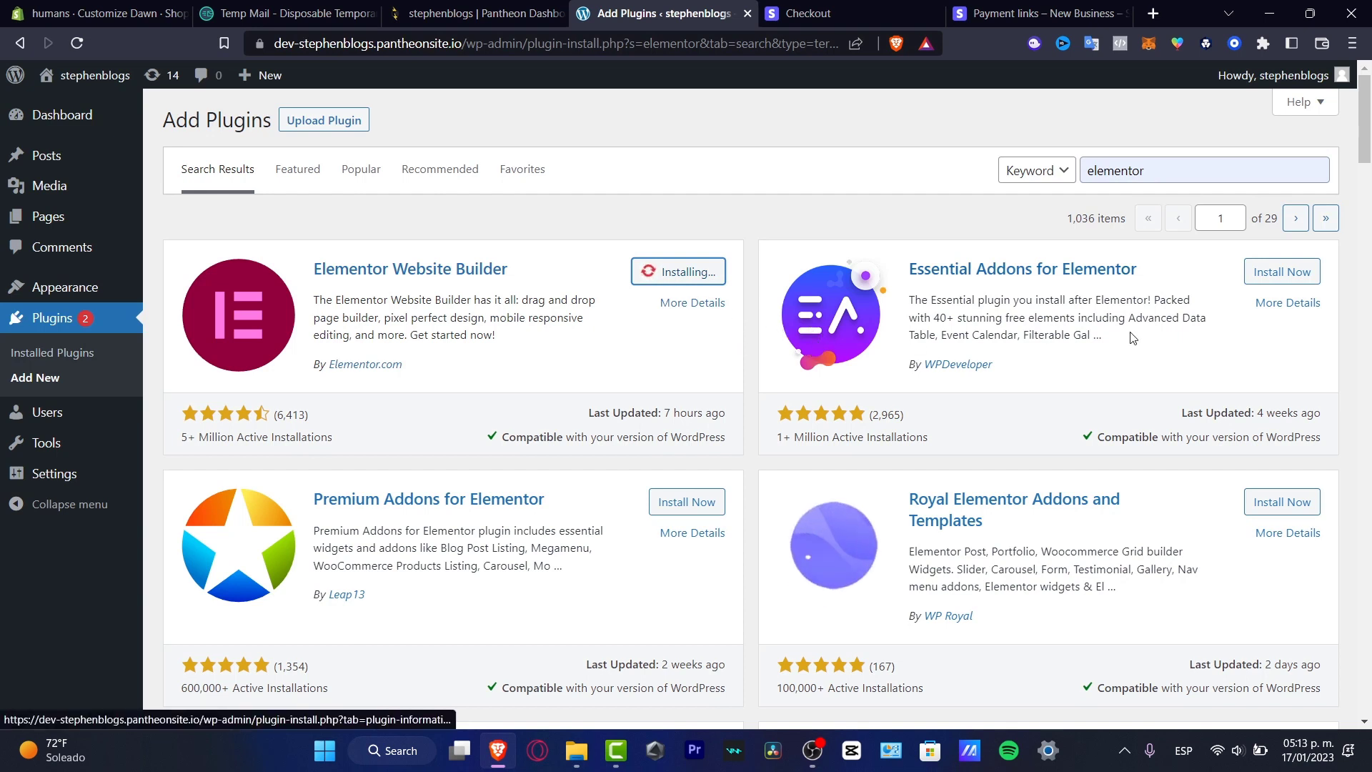
pyautogui.click(1282, 272)
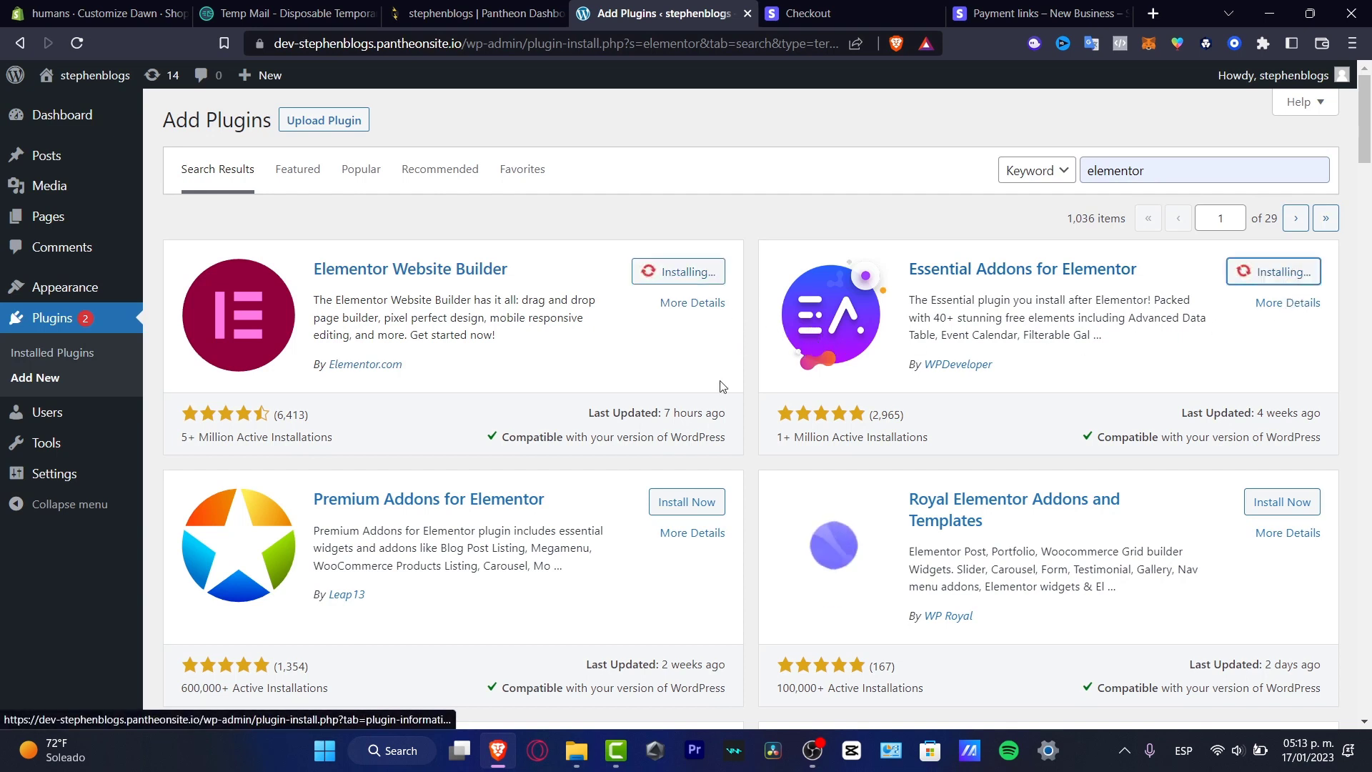
# Step: Activate the Elementor Website Builder plugin
pyautogui.scroll(-3, 748, 389)
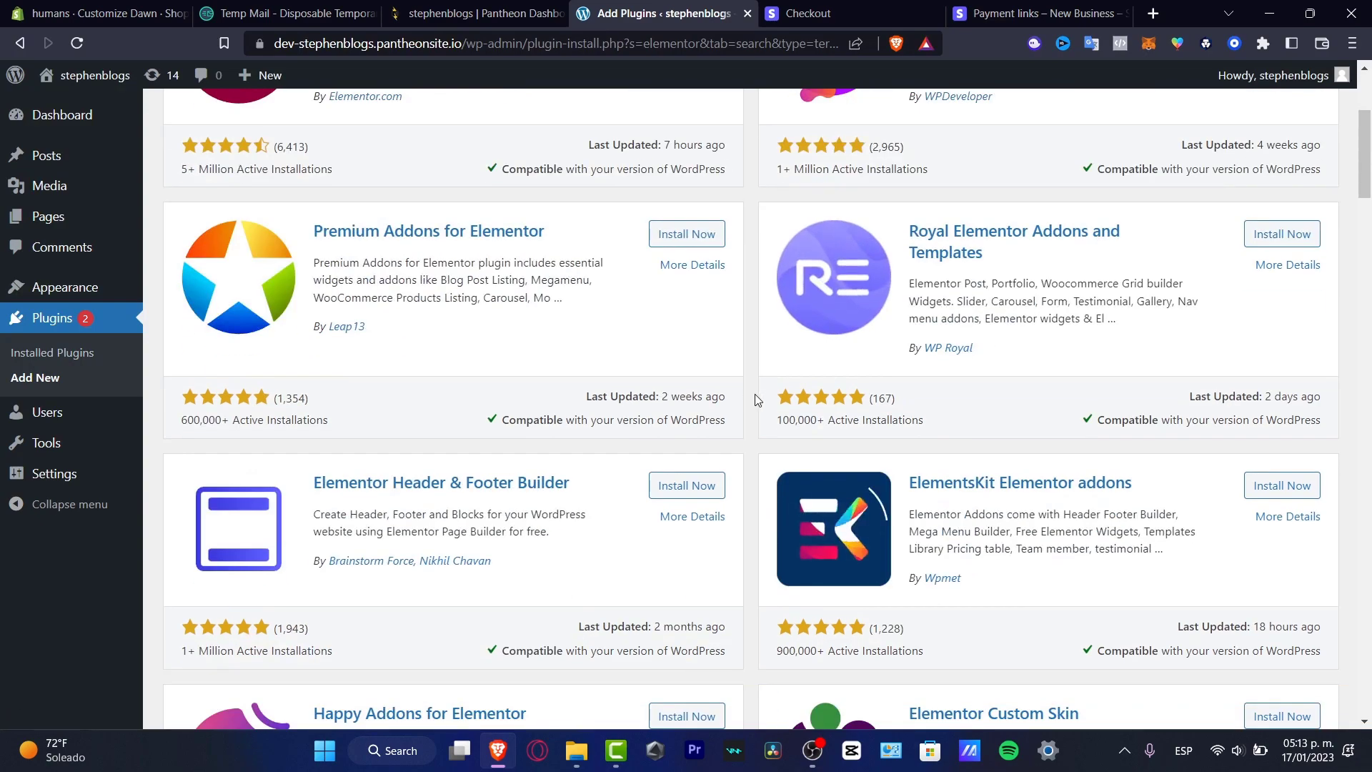
pyautogui.scroll(-3, 755, 393)
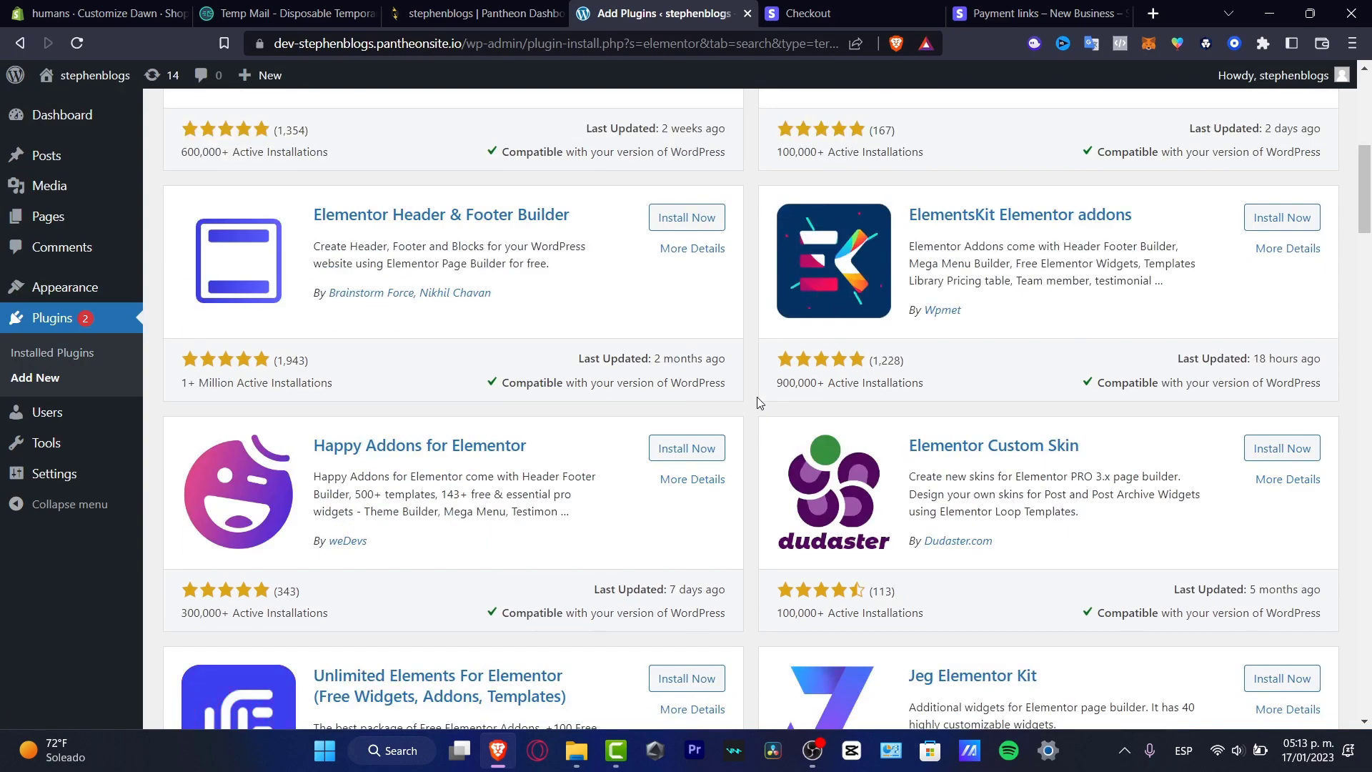
pyautogui.scroll(6, 757, 397)
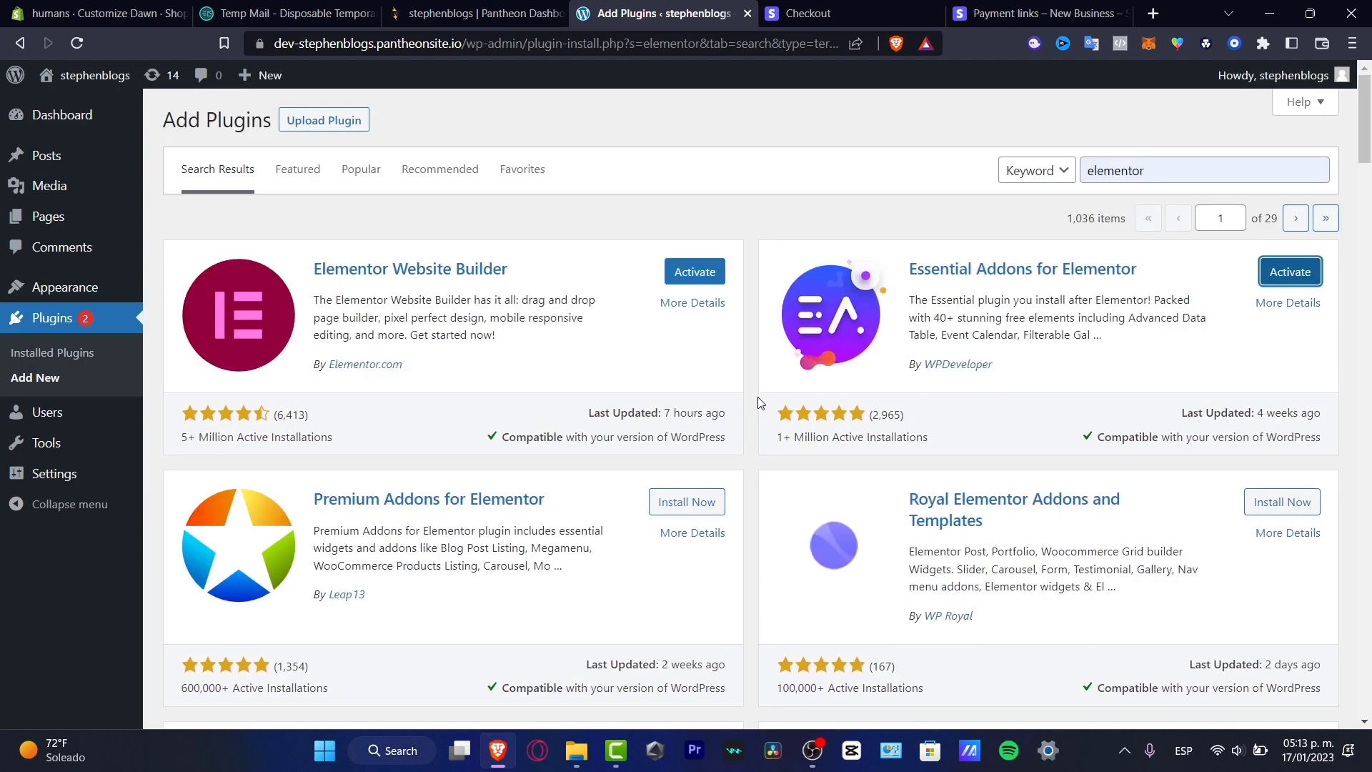
pyautogui.click(703, 272)
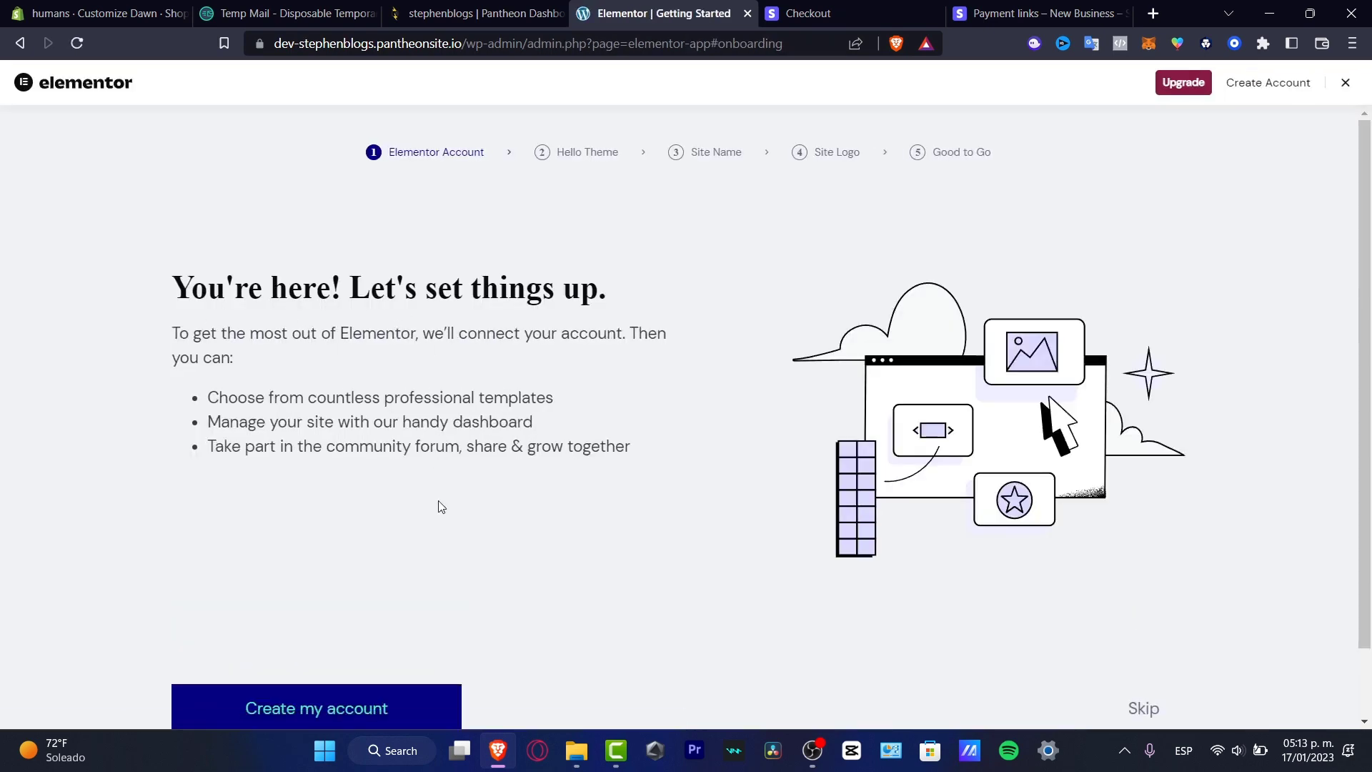
# Step: Connect and authorize an existing Elementor account for this site
pyautogui.scroll(1, 500, 520)
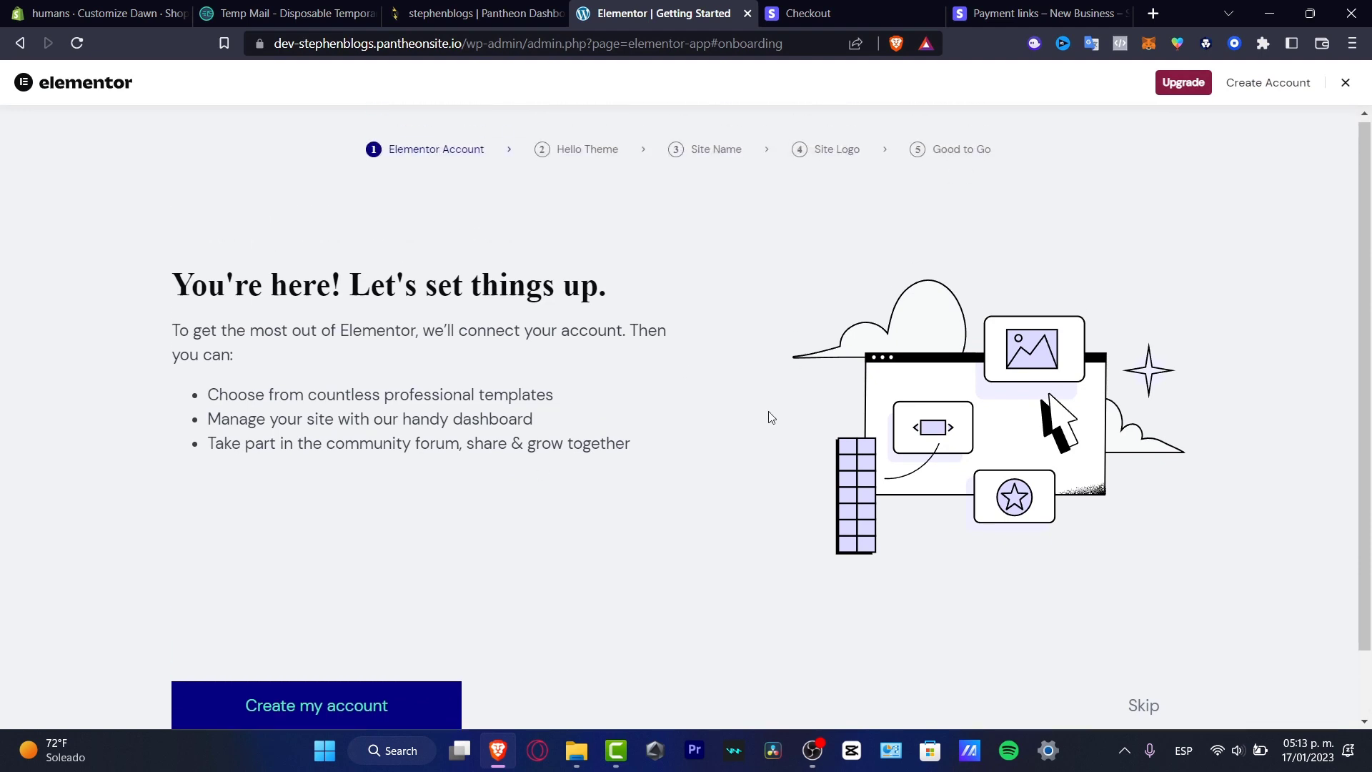
pyautogui.scroll(-1, 615, 507)
pyautogui.click(389, 687)
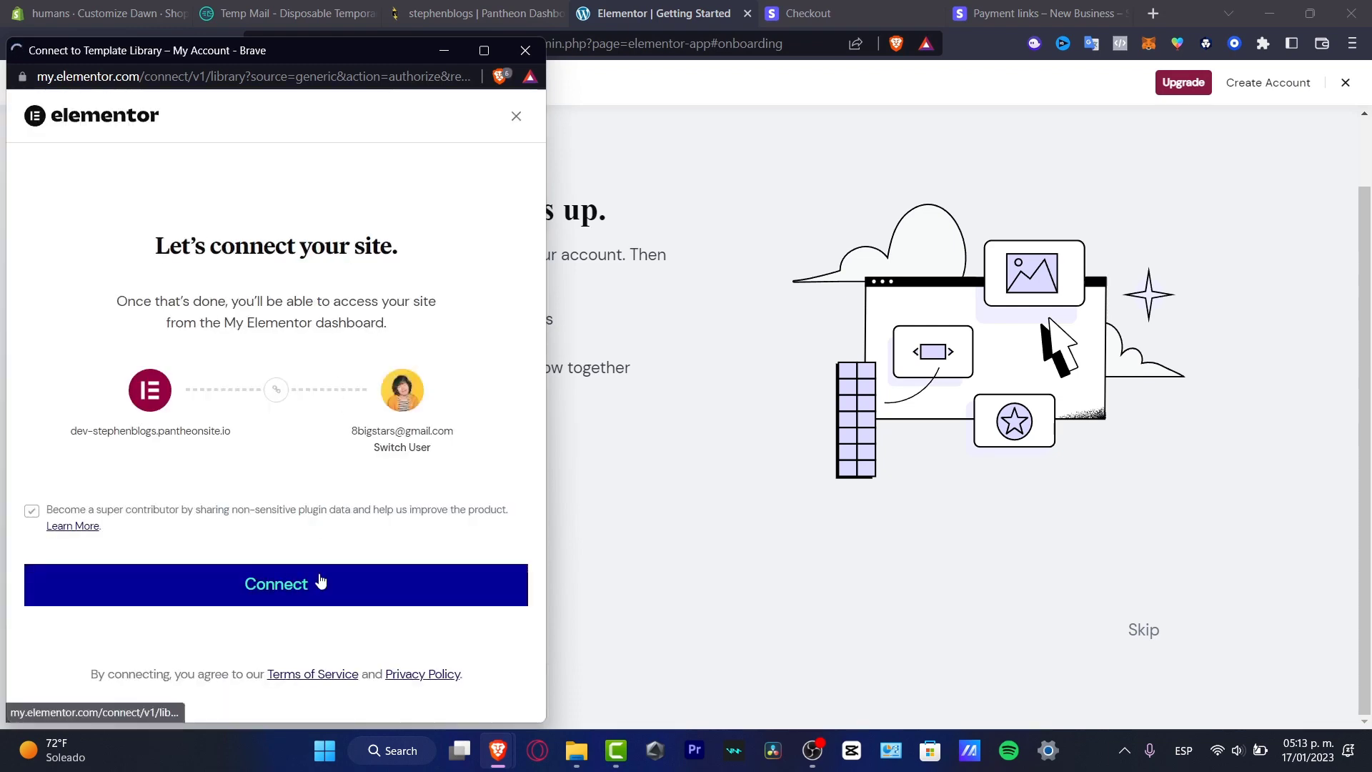
pyautogui.click(320, 582)
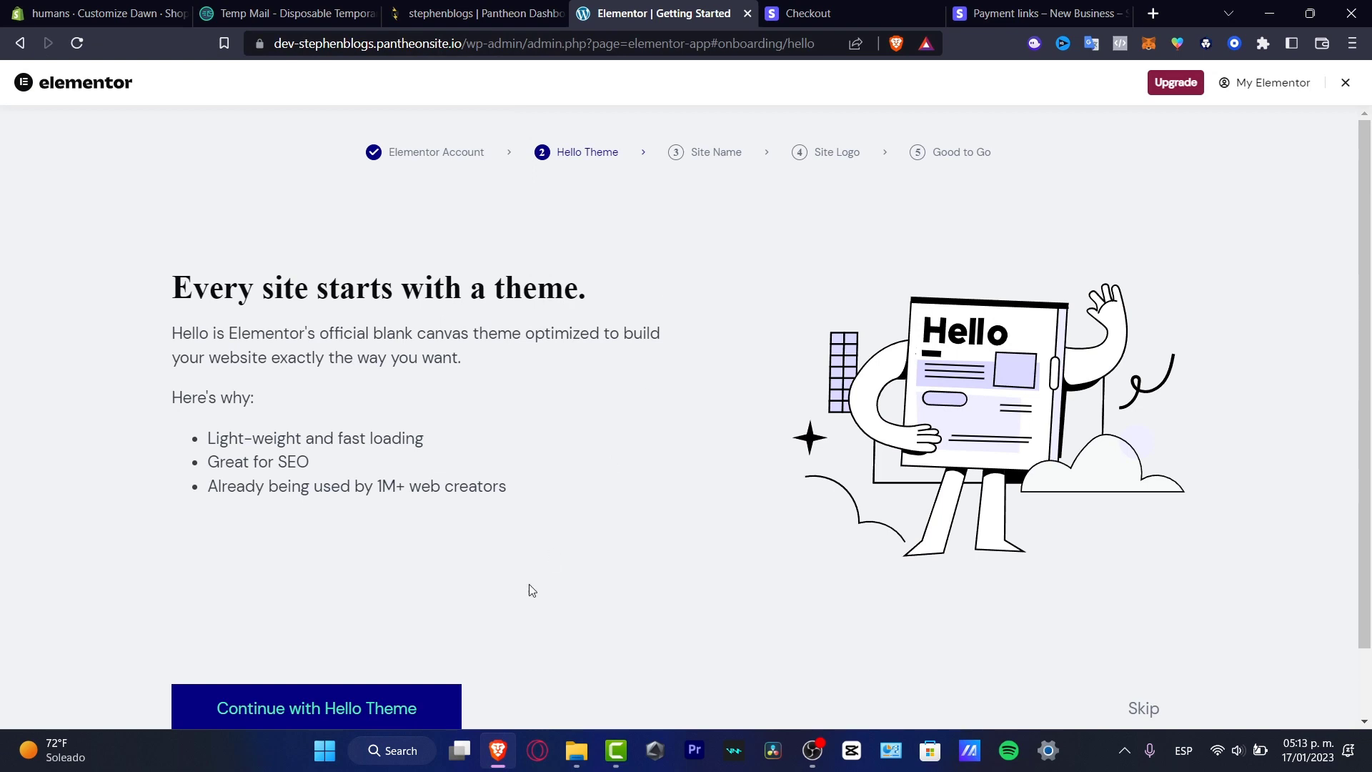
# Step: Continue with the Hello Theme, keep the site name, and skip the site logo
pyautogui.scroll(-1, 671, 469)
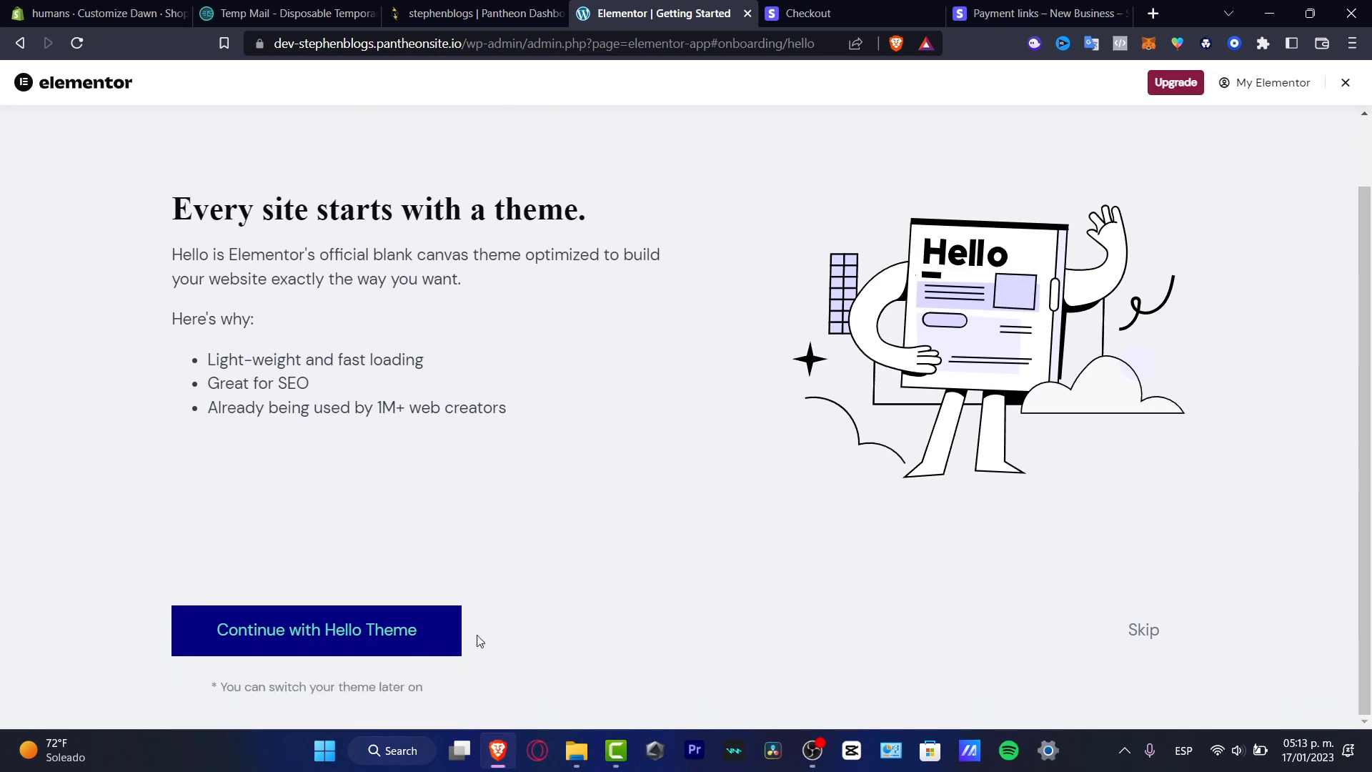
pyautogui.scroll(1, 526, 612)
pyautogui.click(408, 724)
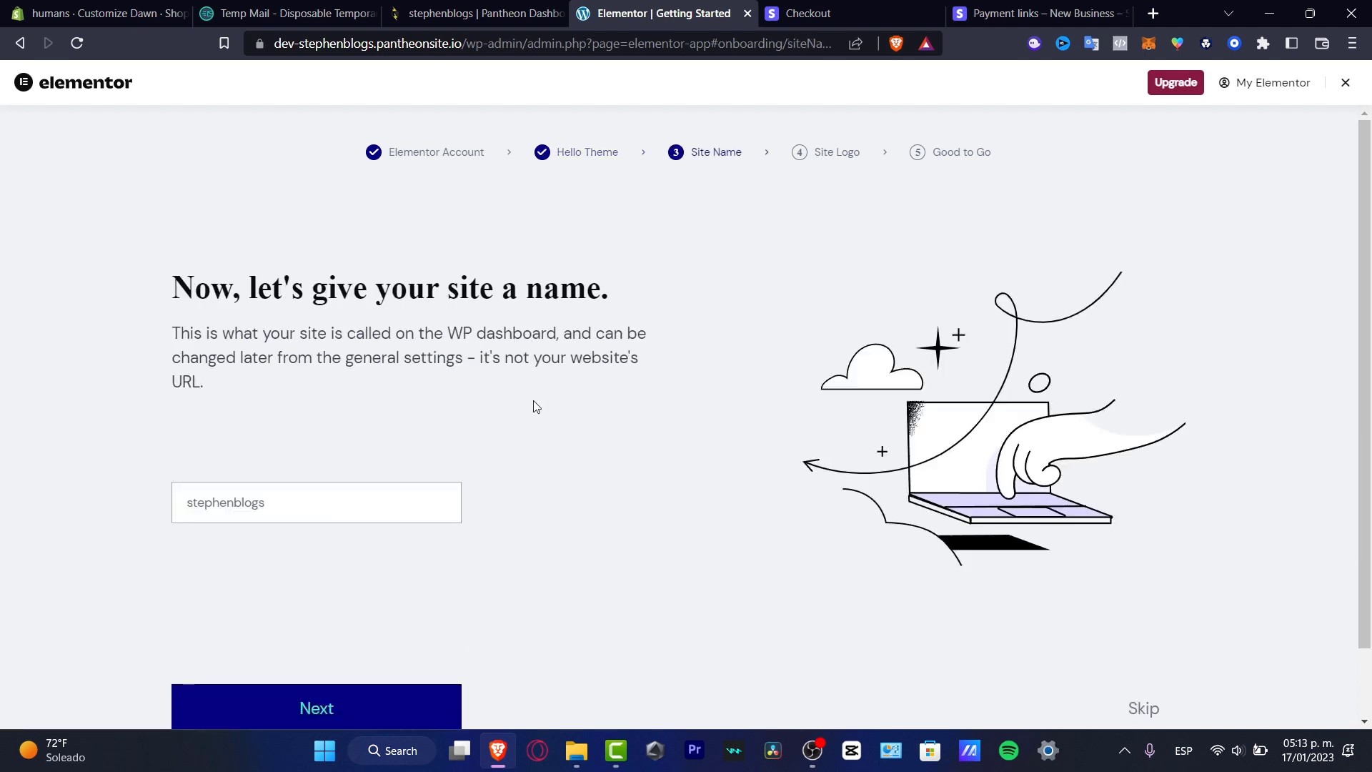
pyautogui.click(377, 698)
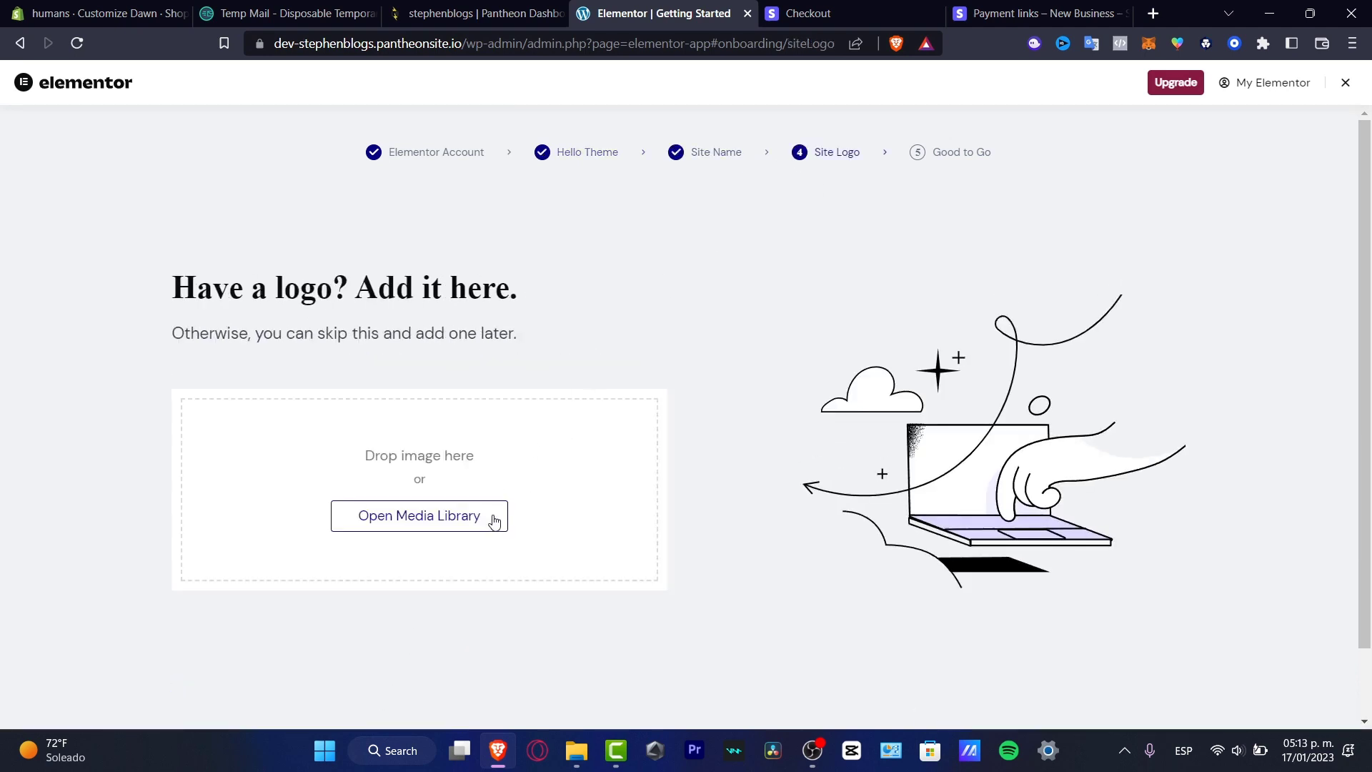
pyautogui.scroll(-1, 582, 479)
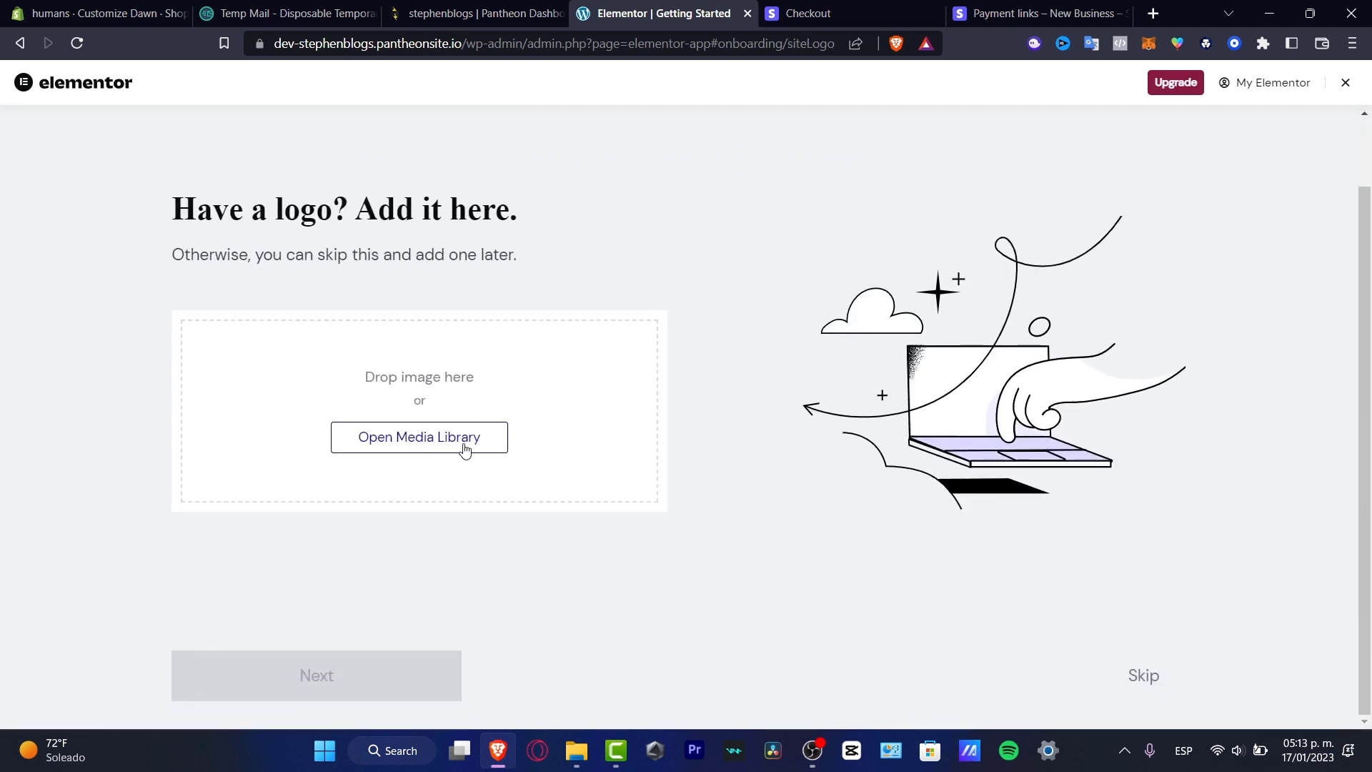
pyautogui.click(1144, 675)
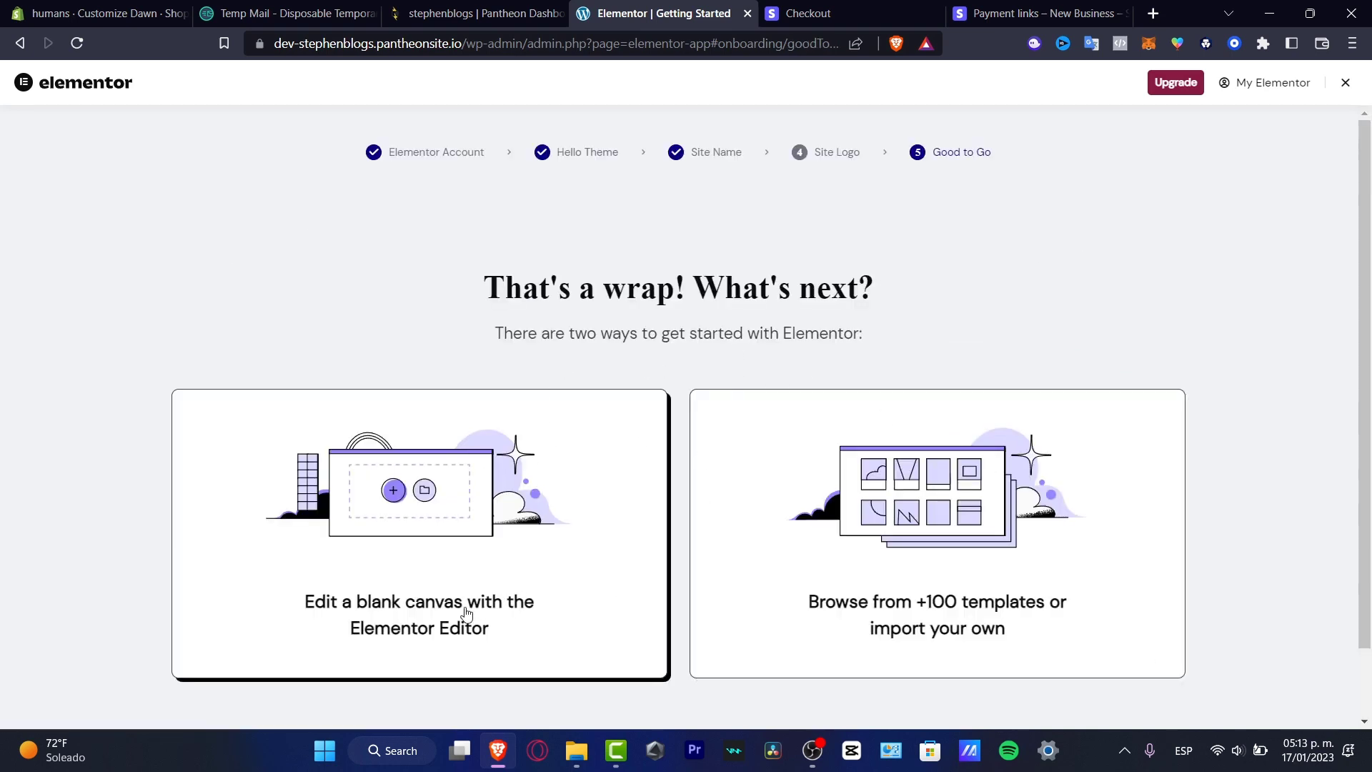
# Step: Open the Kit Library and filter kits to the Blog/Magazine category
pyautogui.click(1035, 632)
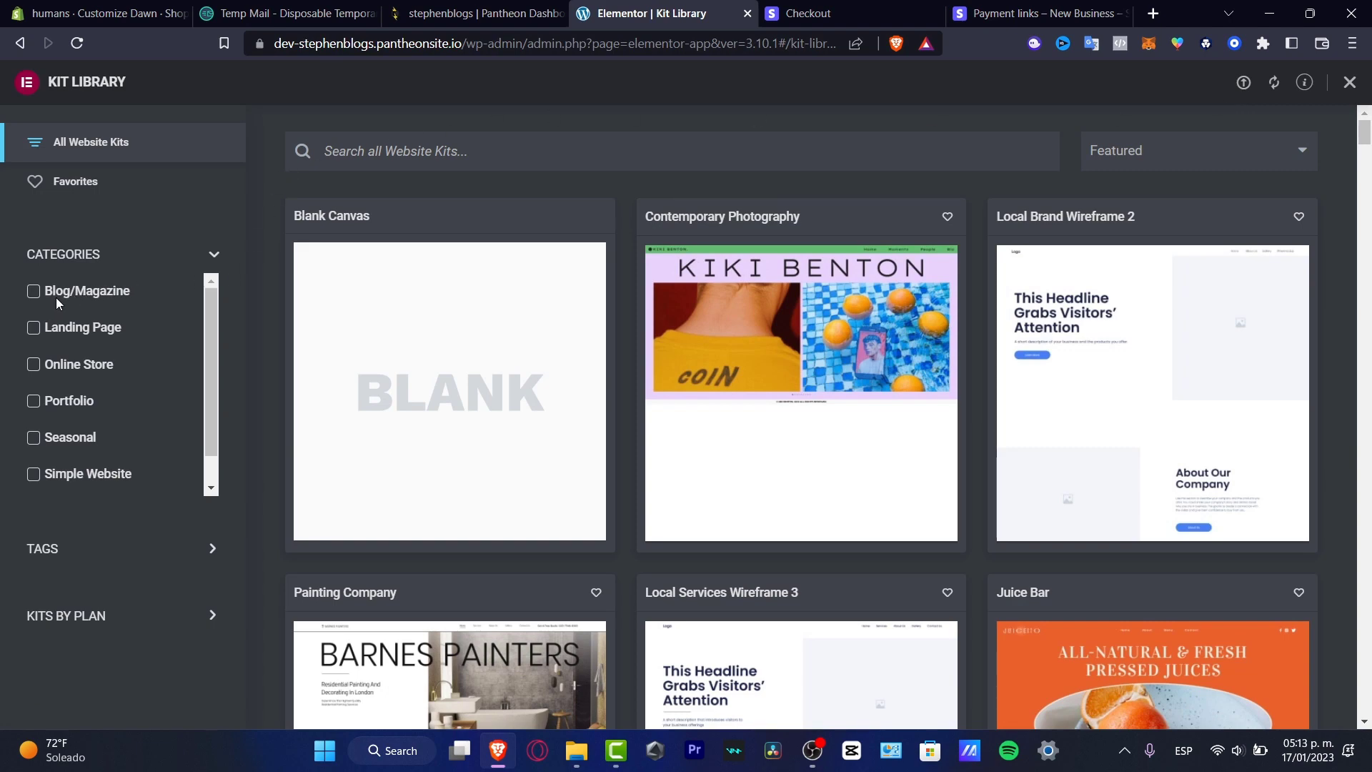
pyautogui.click(33, 291)
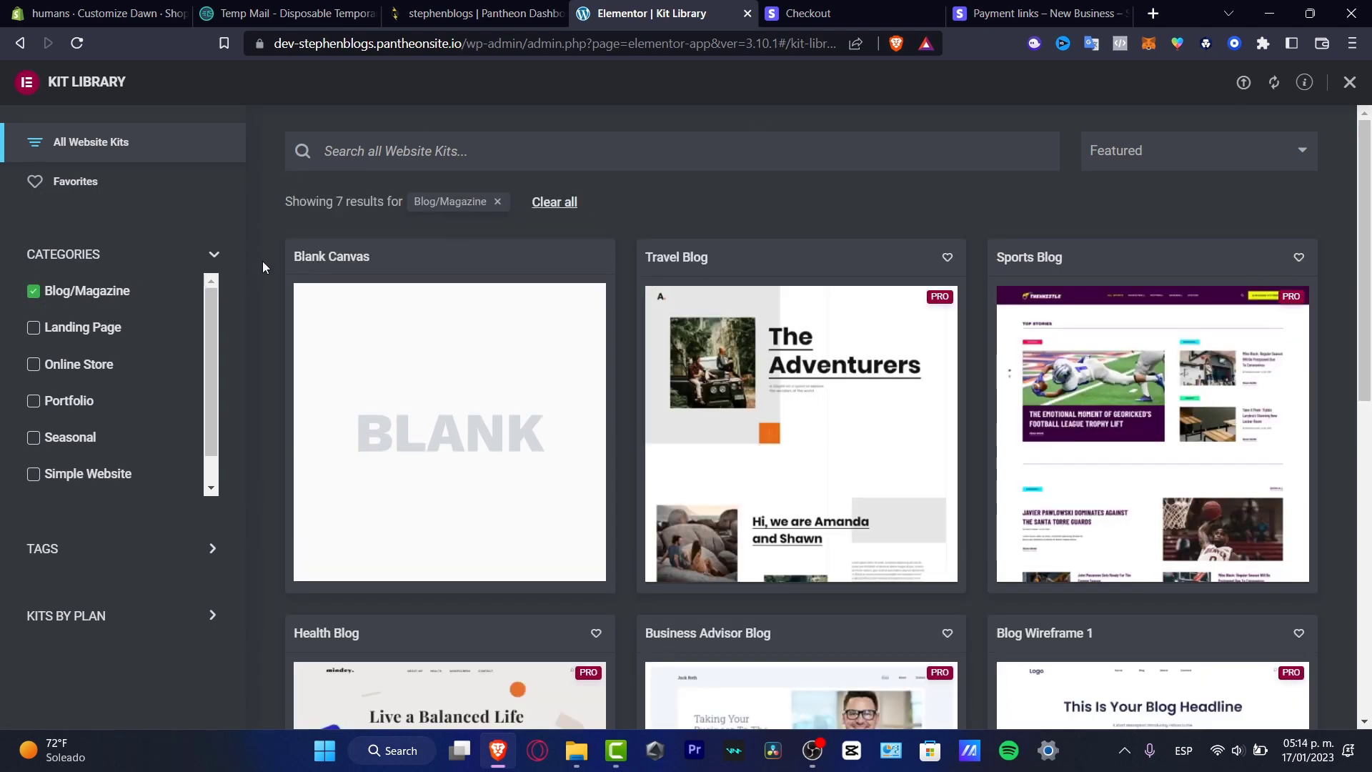
pyautogui.moveTo(414, 333)
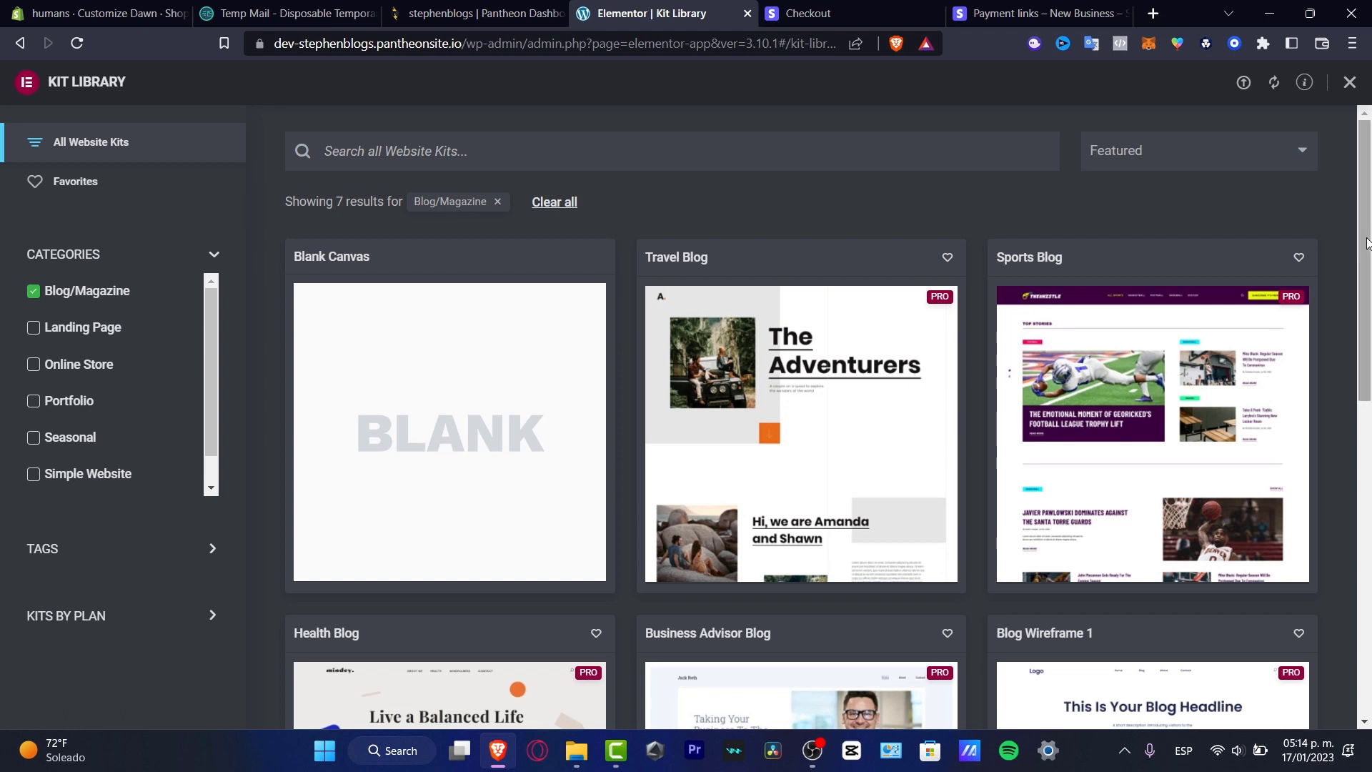
pyautogui.moveTo(1369, 229)
pyautogui.mouseDown()
pyautogui.moveTo(1370, 557)
pyautogui.moveTo(1370, 227)
pyautogui.mouseUp()
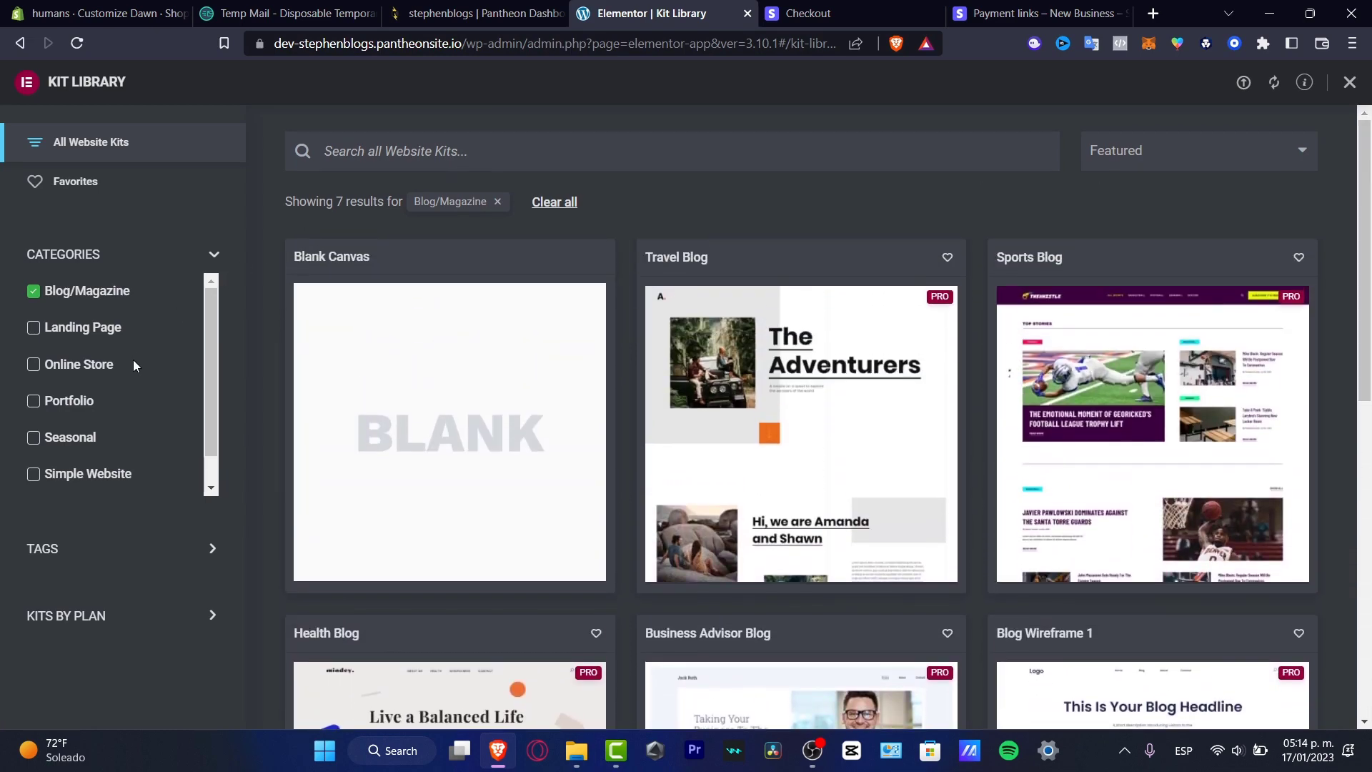
pyautogui.moveTo(206, 419); pyautogui.dragTo(201, 501)
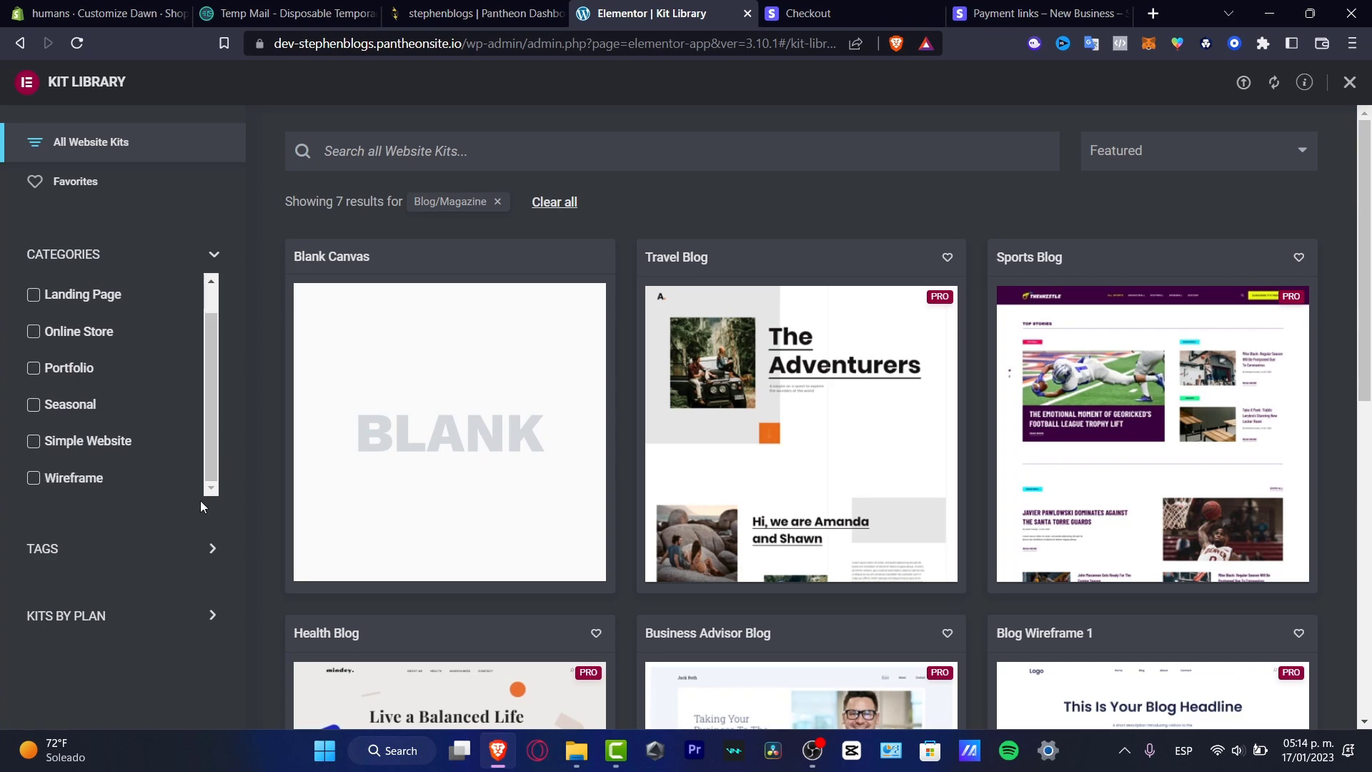
# Step: Limit the kits to the Free plan and remove the Blog/Magazine category filter
pyautogui.click(176, 551)
pyautogui.scroll(-3, 170, 552)
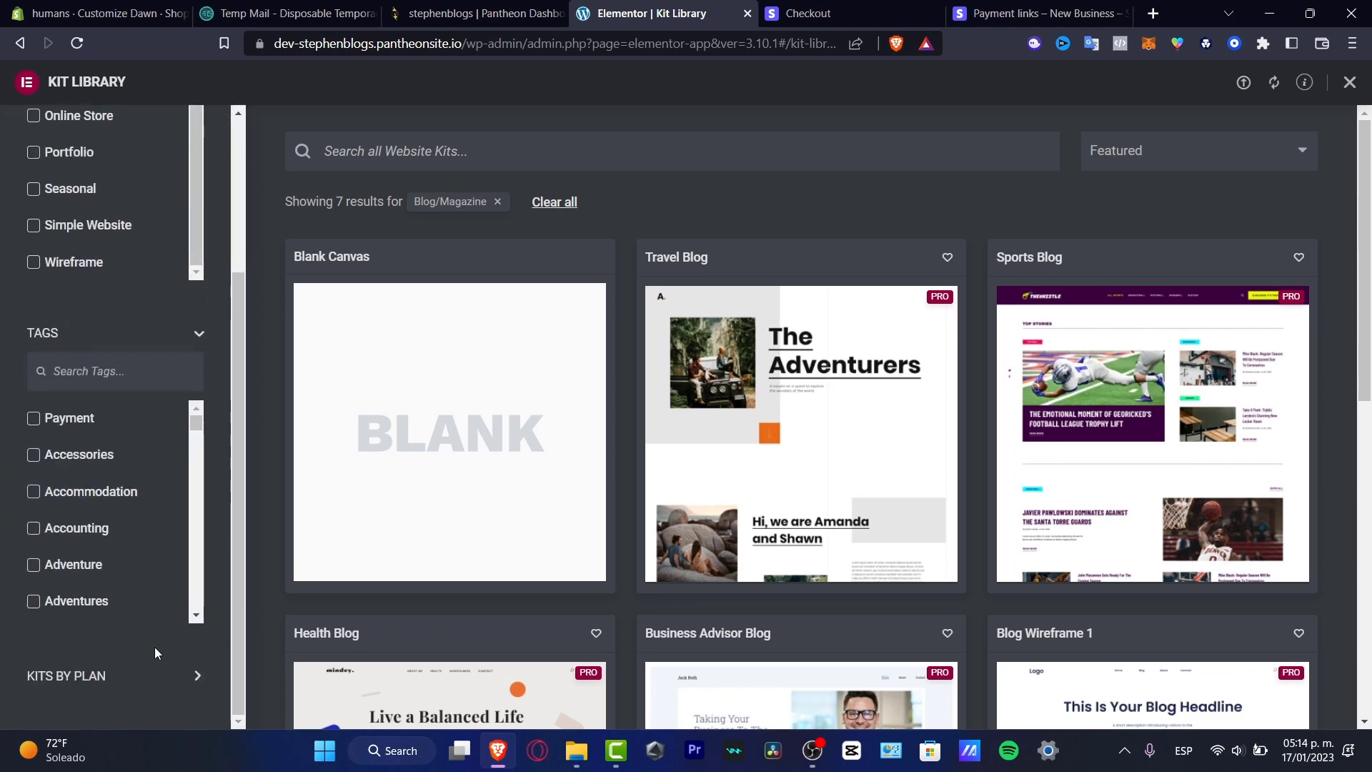
pyautogui.click(103, 678)
pyautogui.scroll(-2, 146, 682)
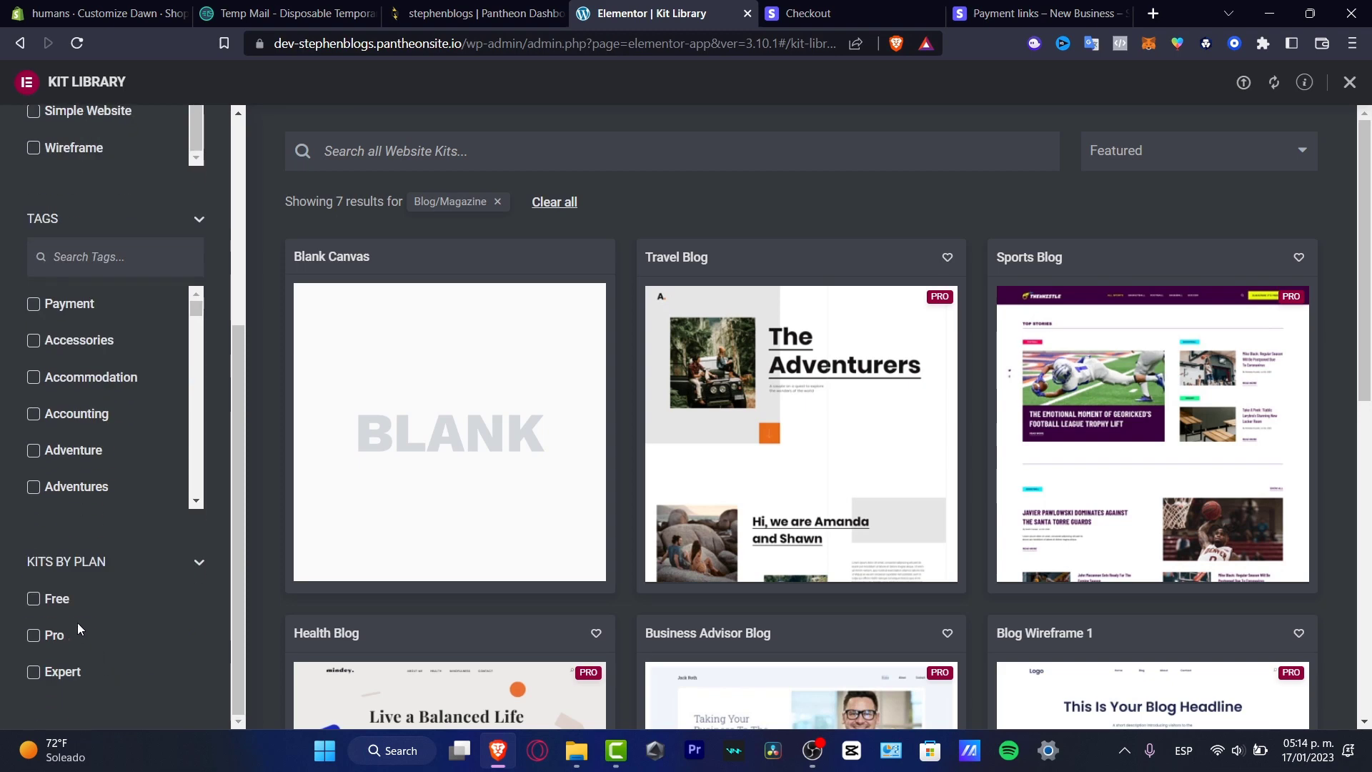
pyautogui.click(34, 598)
pyautogui.scroll(5, 107, 579)
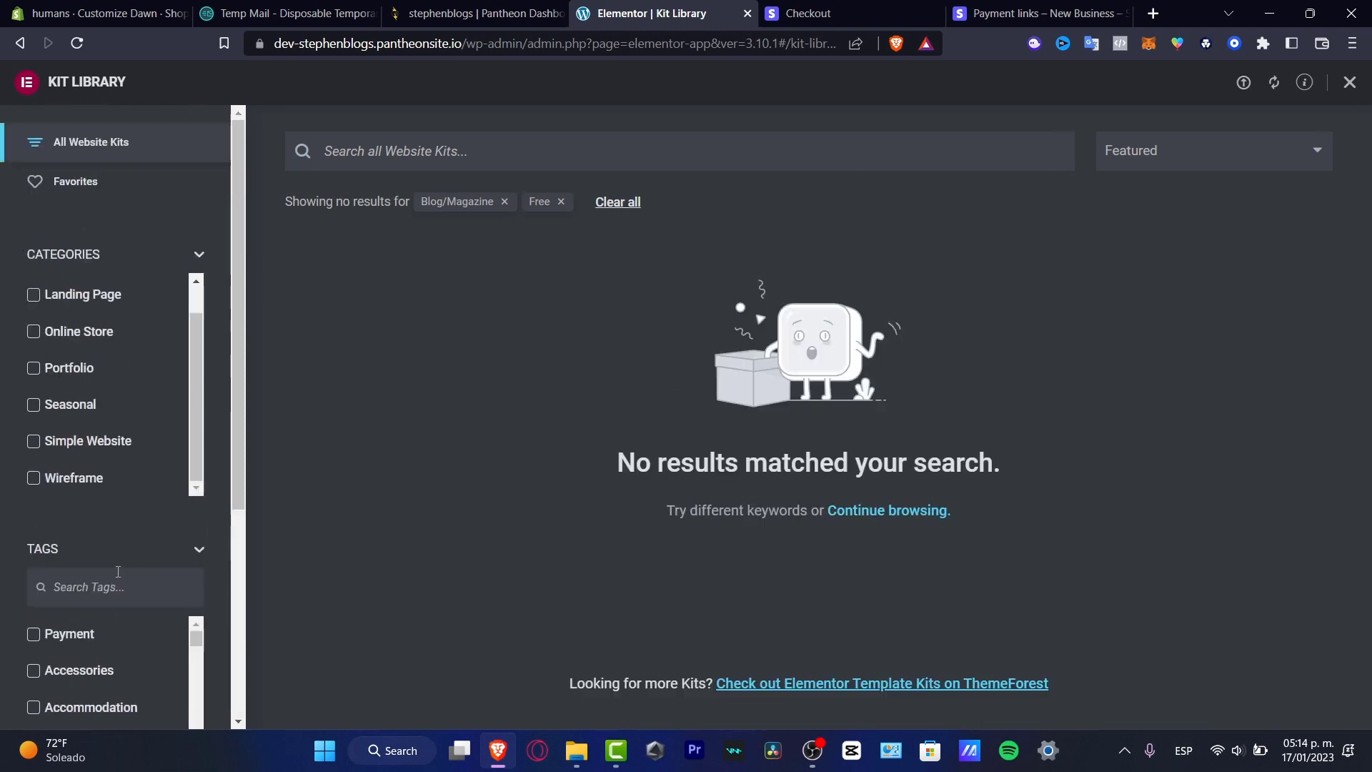
pyautogui.moveTo(194, 337); pyautogui.dragTo(198, 229)
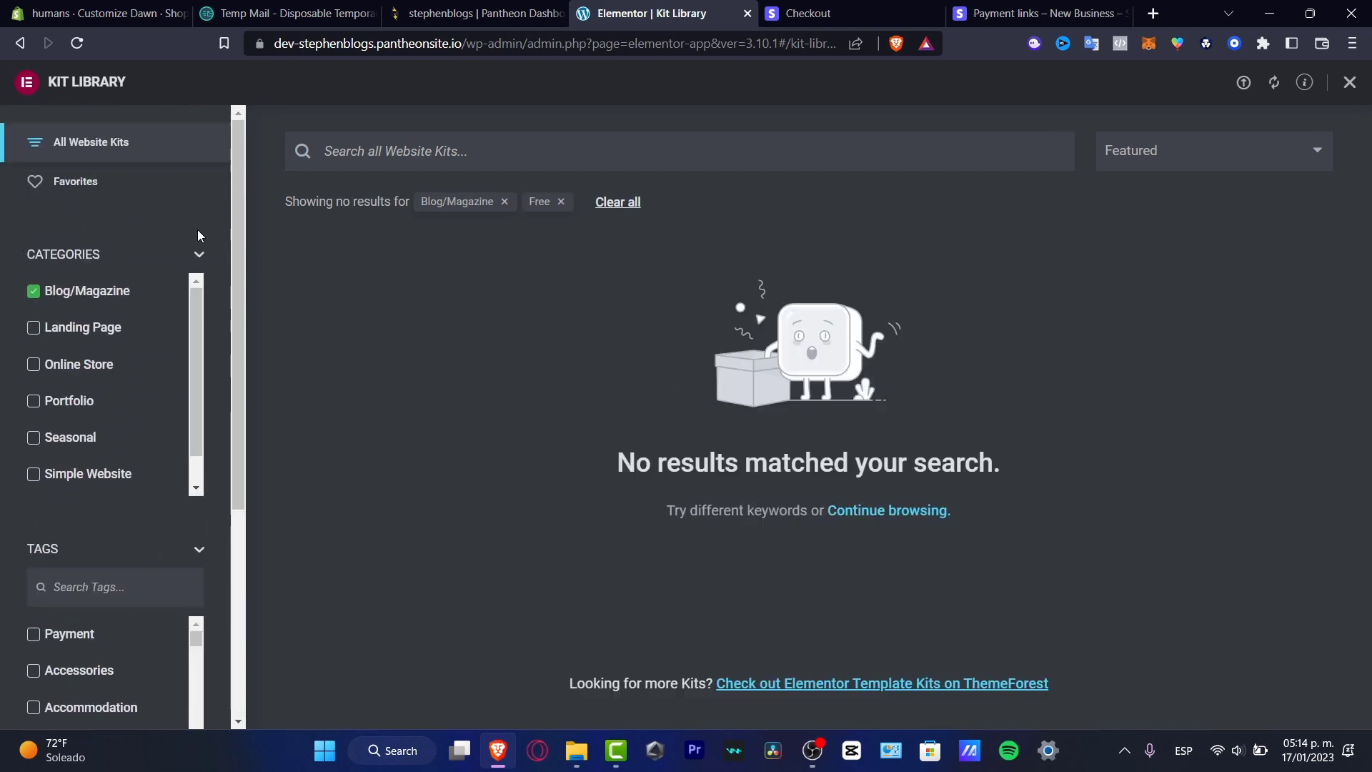
pyautogui.click(33, 290)
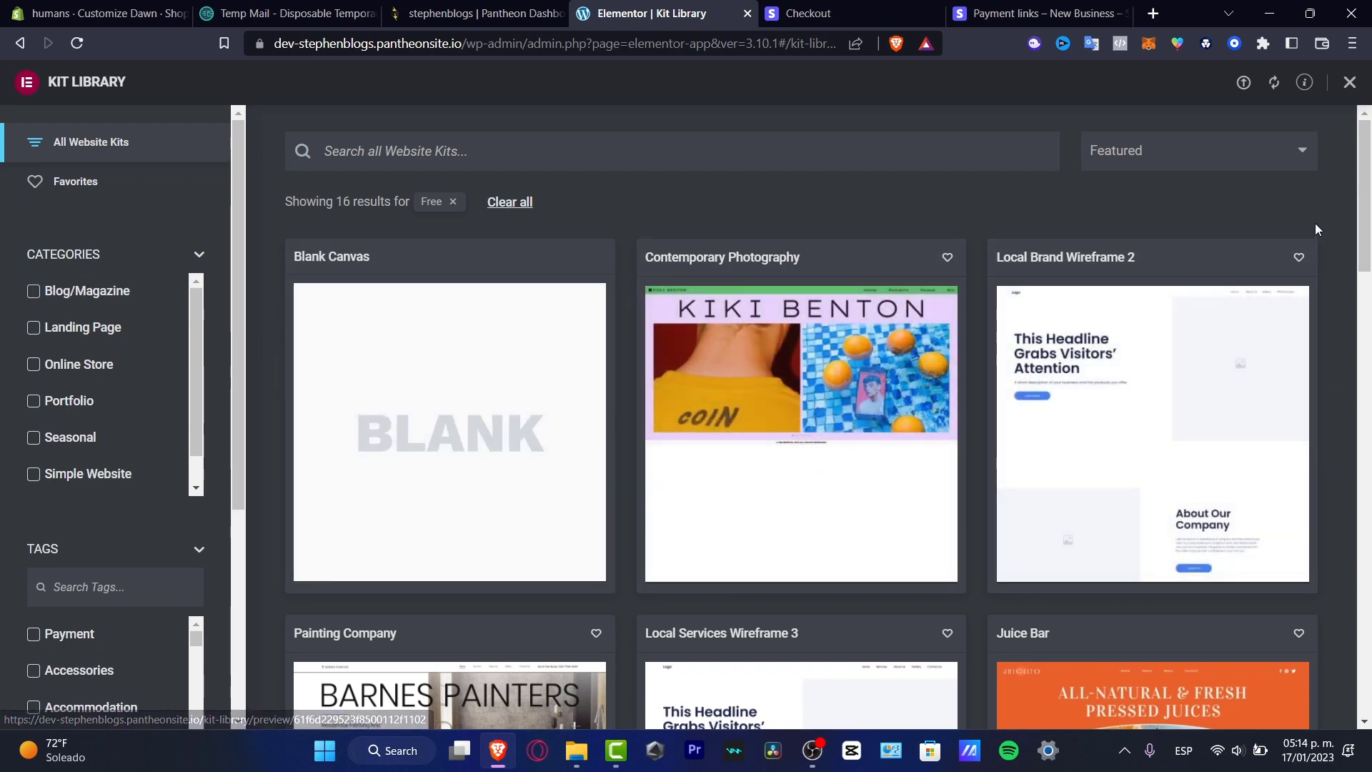
# Step: Scroll the 16 free kits to locate the Juice Bar kit
pyautogui.scroll(-4, 1214, 371)
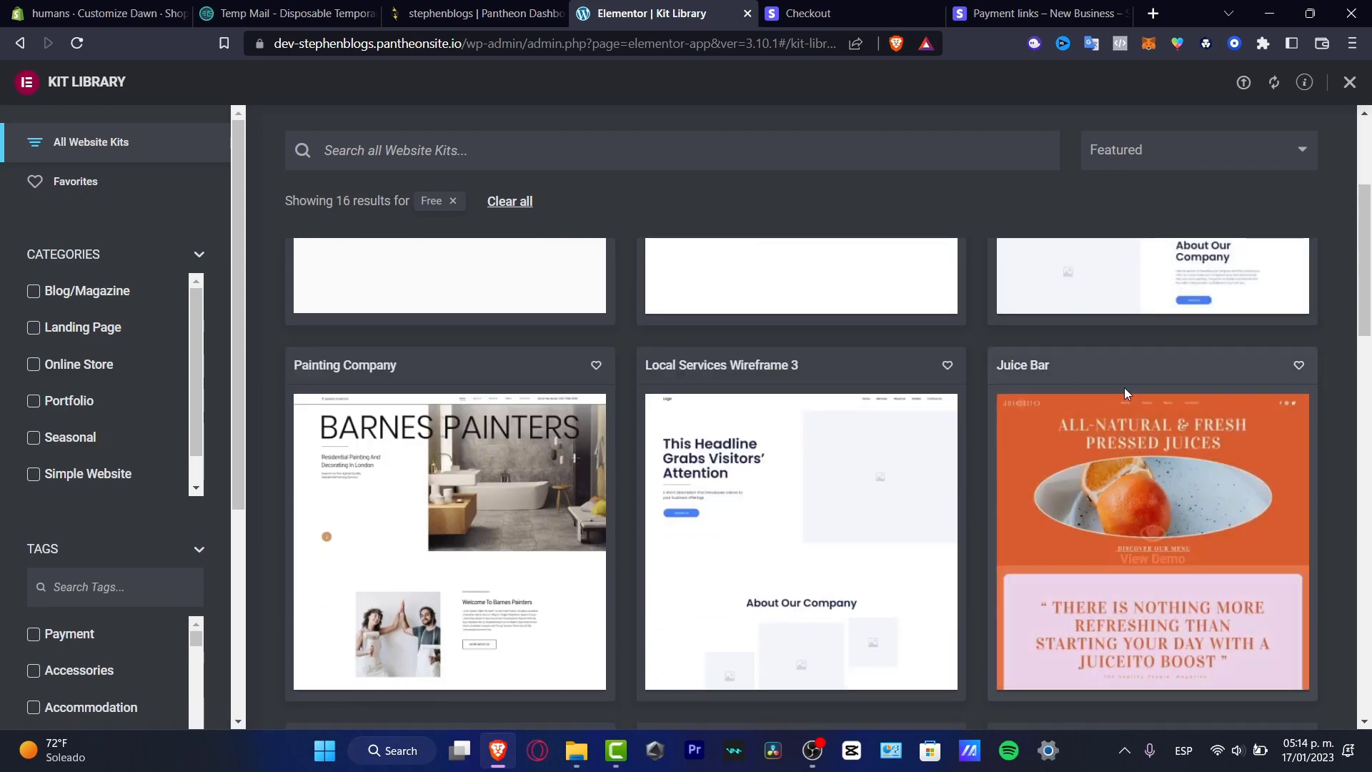
pyautogui.scroll(-1, 1174, 541)
pyautogui.scroll(-20, 1176, 538)
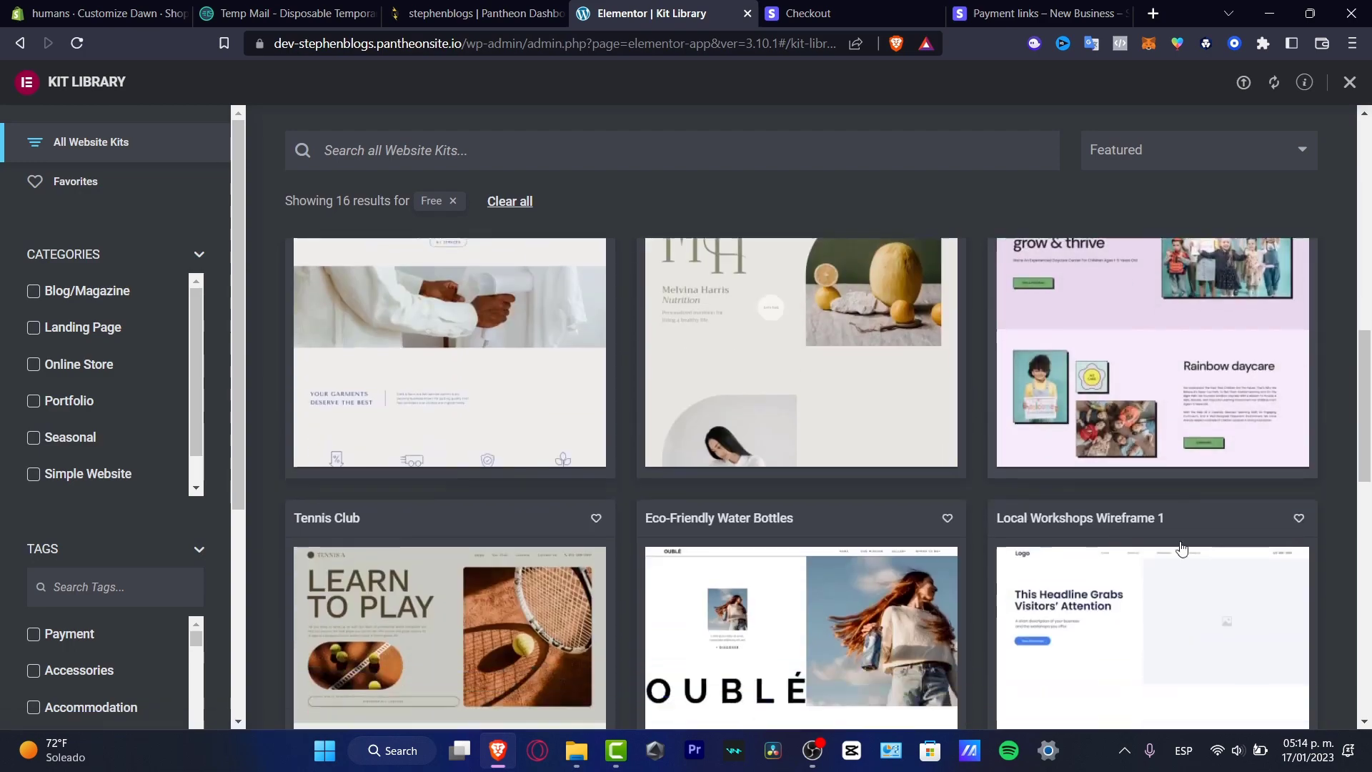
pyautogui.scroll(20, 1195, 556)
pyautogui.scroll(2, 1201, 558)
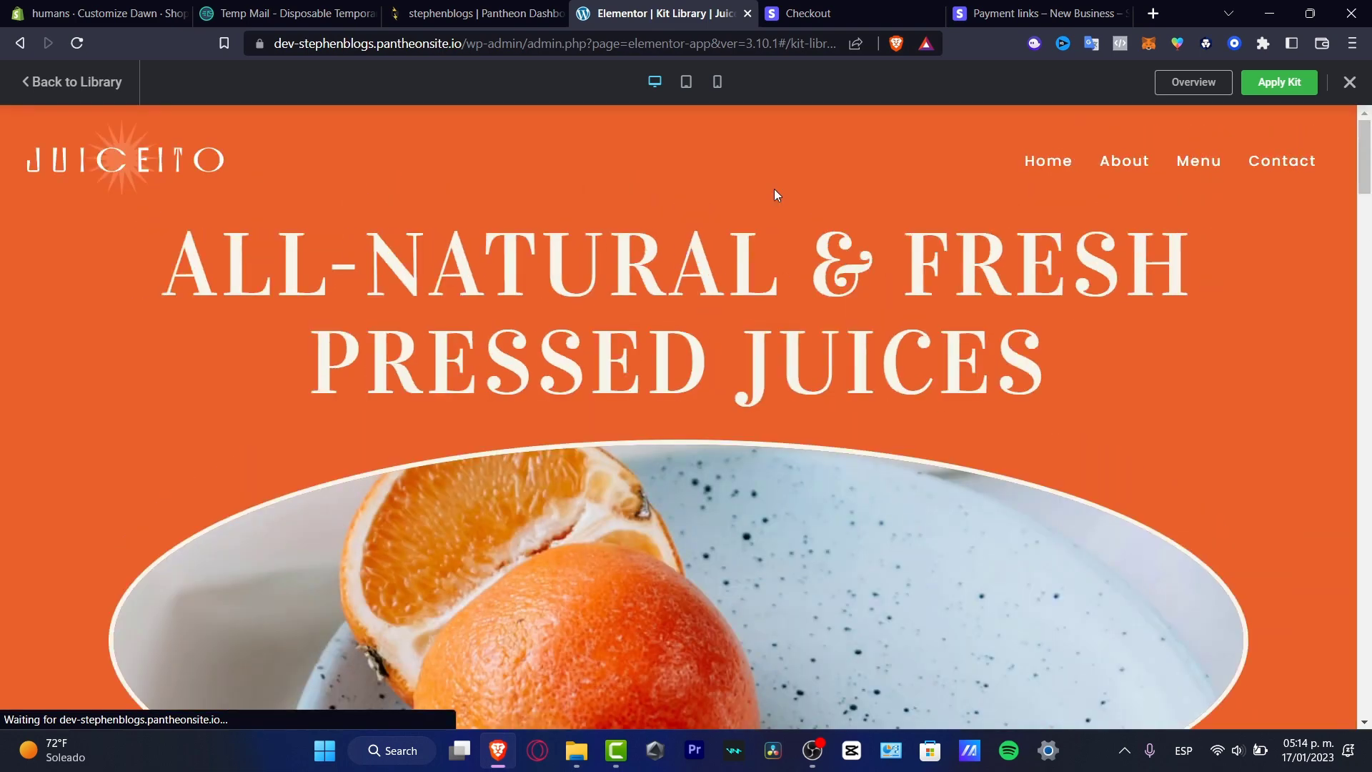
# Step: Scroll through the Juiceito demo from hero to testimonials and footer, then back up
pyautogui.scroll(-4, 827, 282)
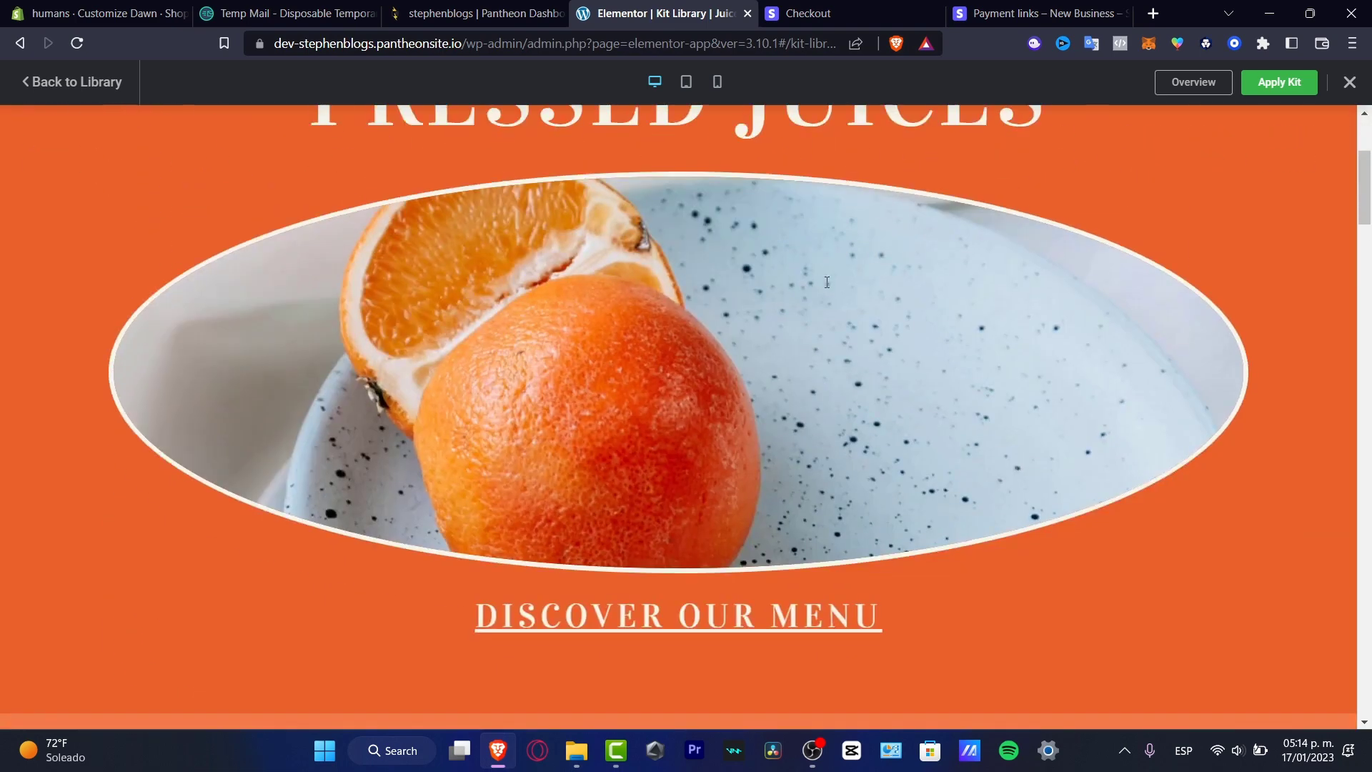
pyautogui.scroll(-8, 827, 282)
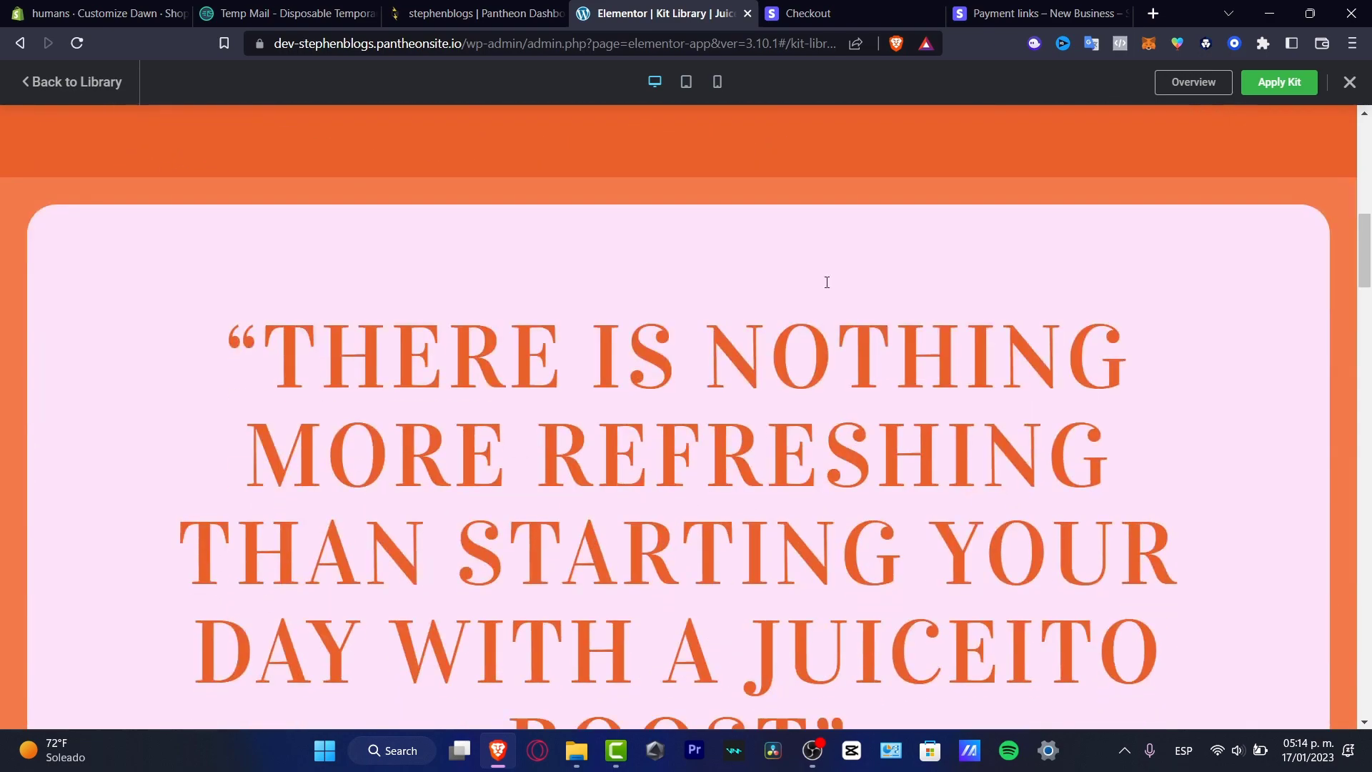
pyautogui.scroll(-15, 827, 282)
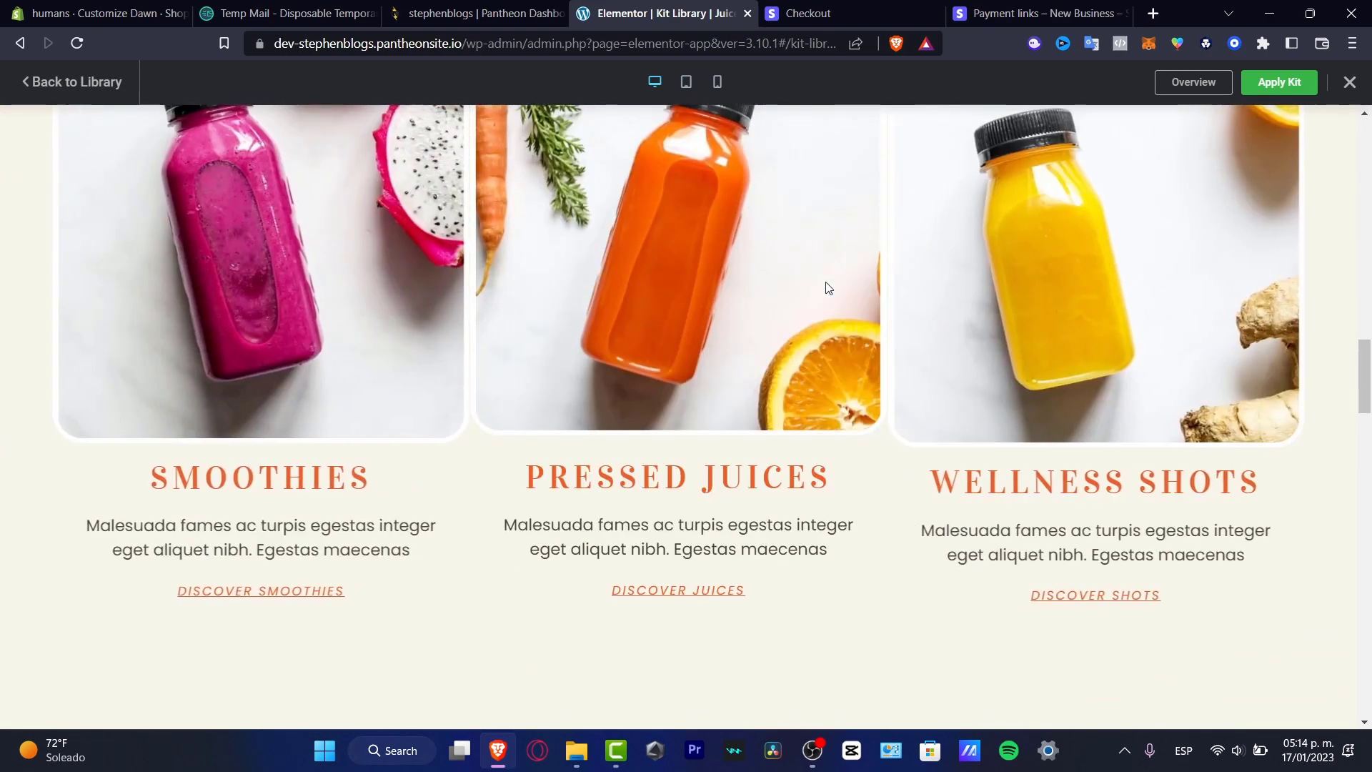
pyautogui.scroll(4, 827, 283)
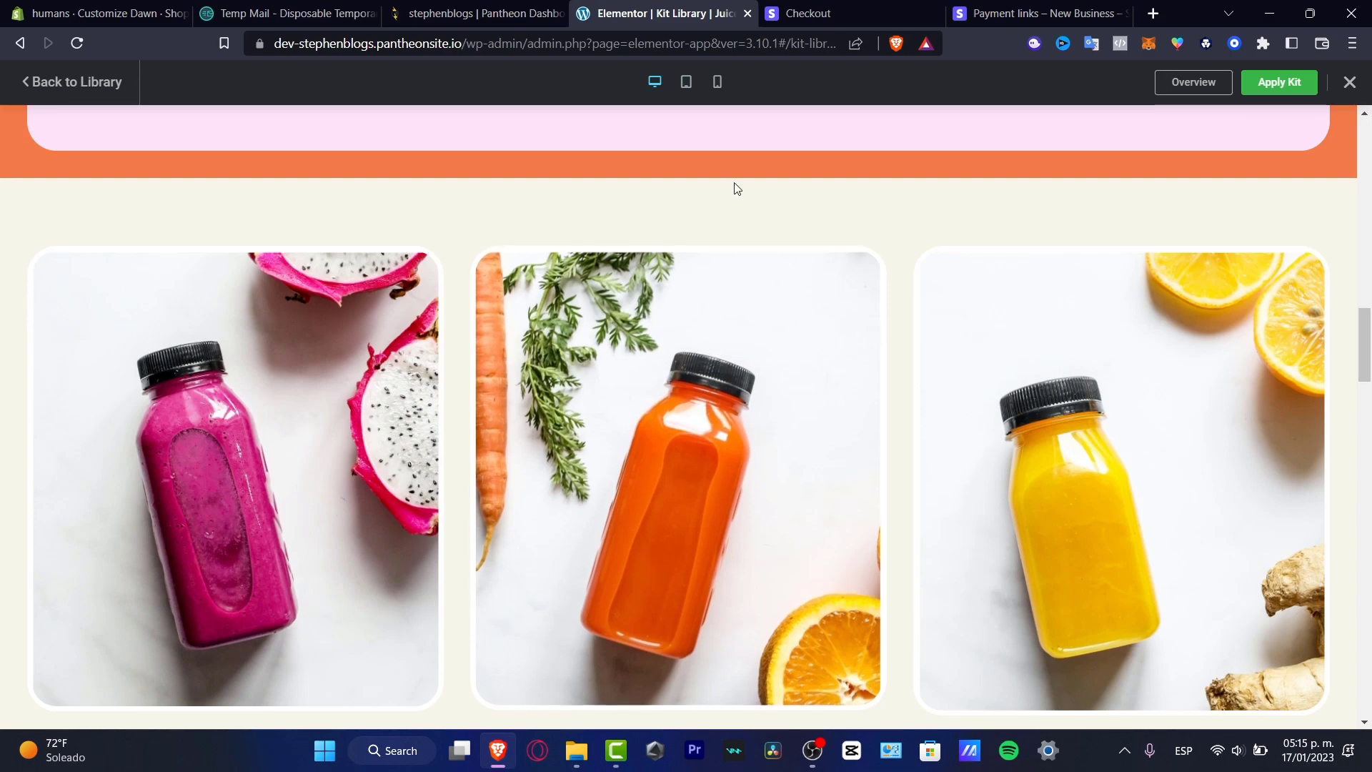
pyautogui.scroll(-7, 940, 459)
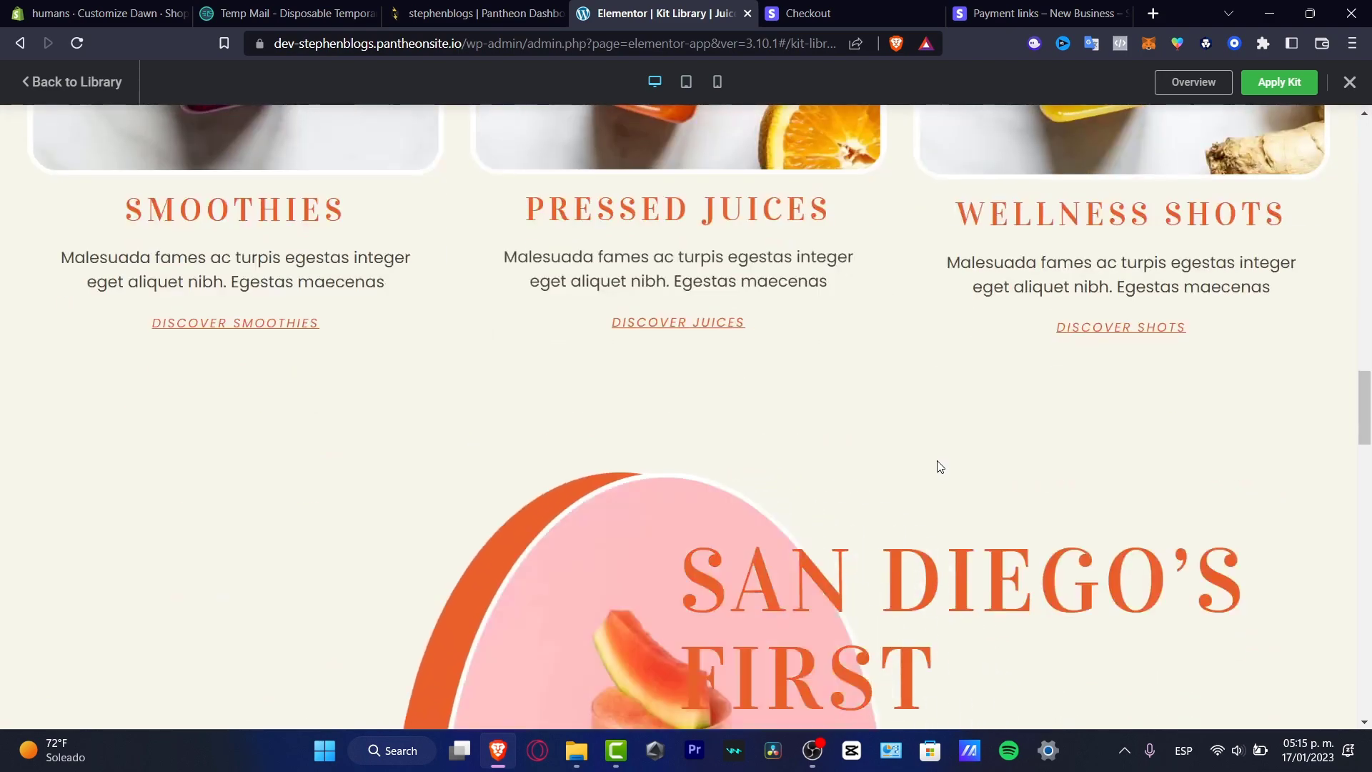
pyautogui.scroll(-14, 845, 614)
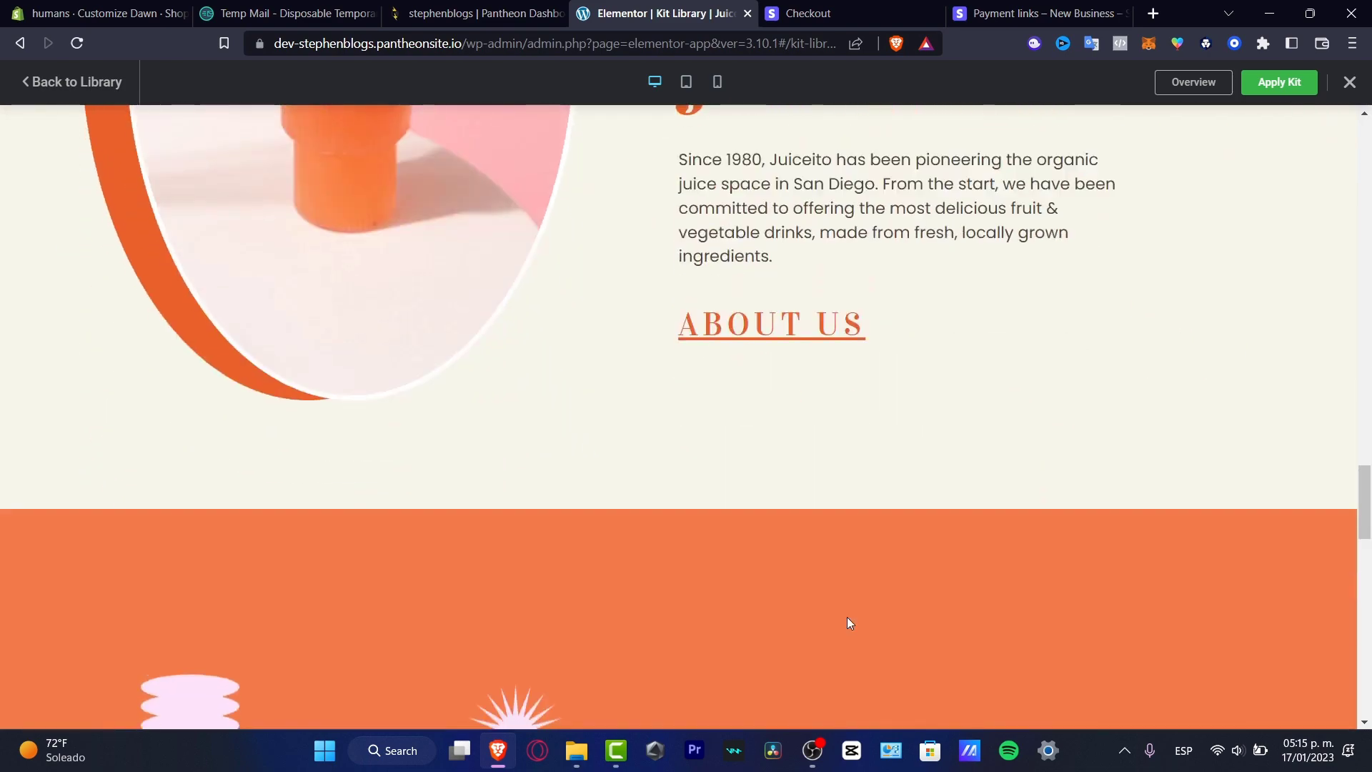
pyautogui.scroll(-4, 846, 616)
pyautogui.scroll(-7, 847, 616)
pyautogui.scroll(-5, 849, 619)
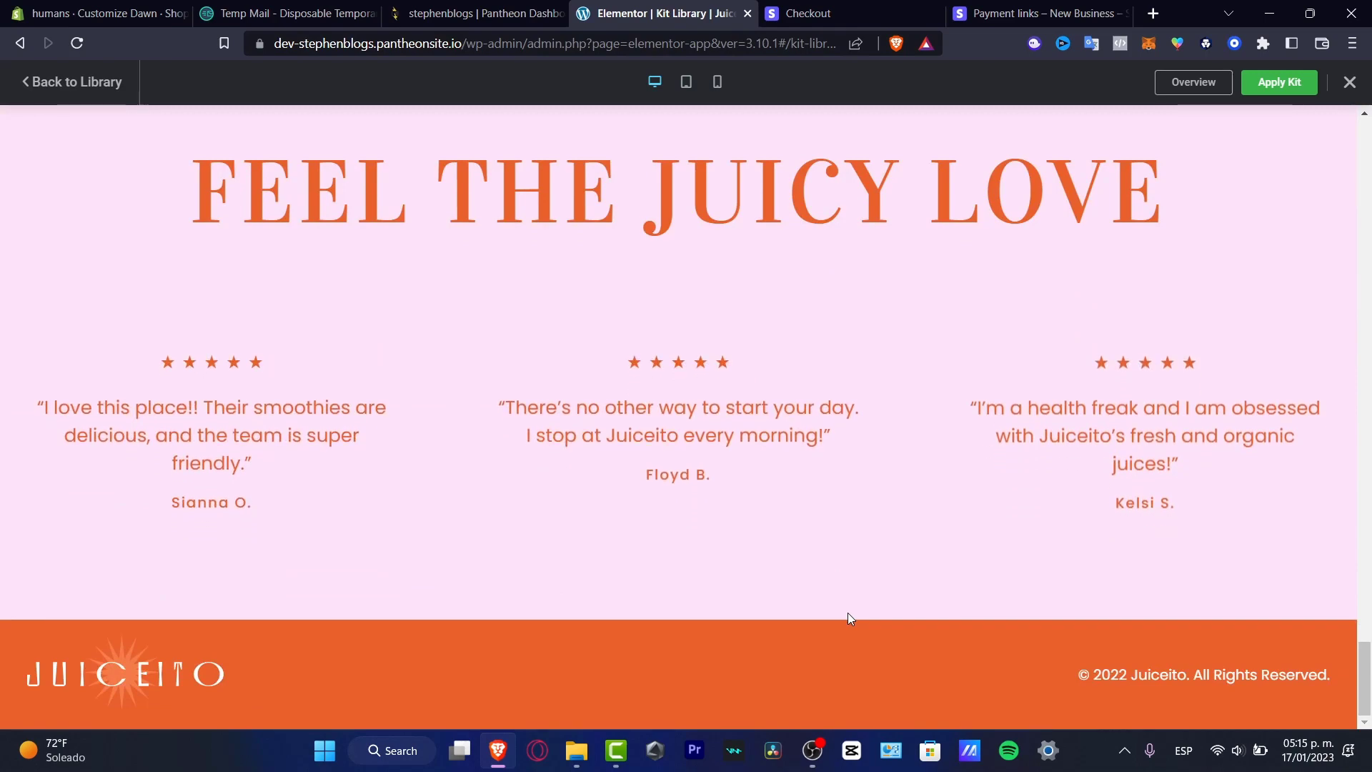
pyautogui.scroll(15, 851, 608)
pyautogui.scroll(12, 857, 612)
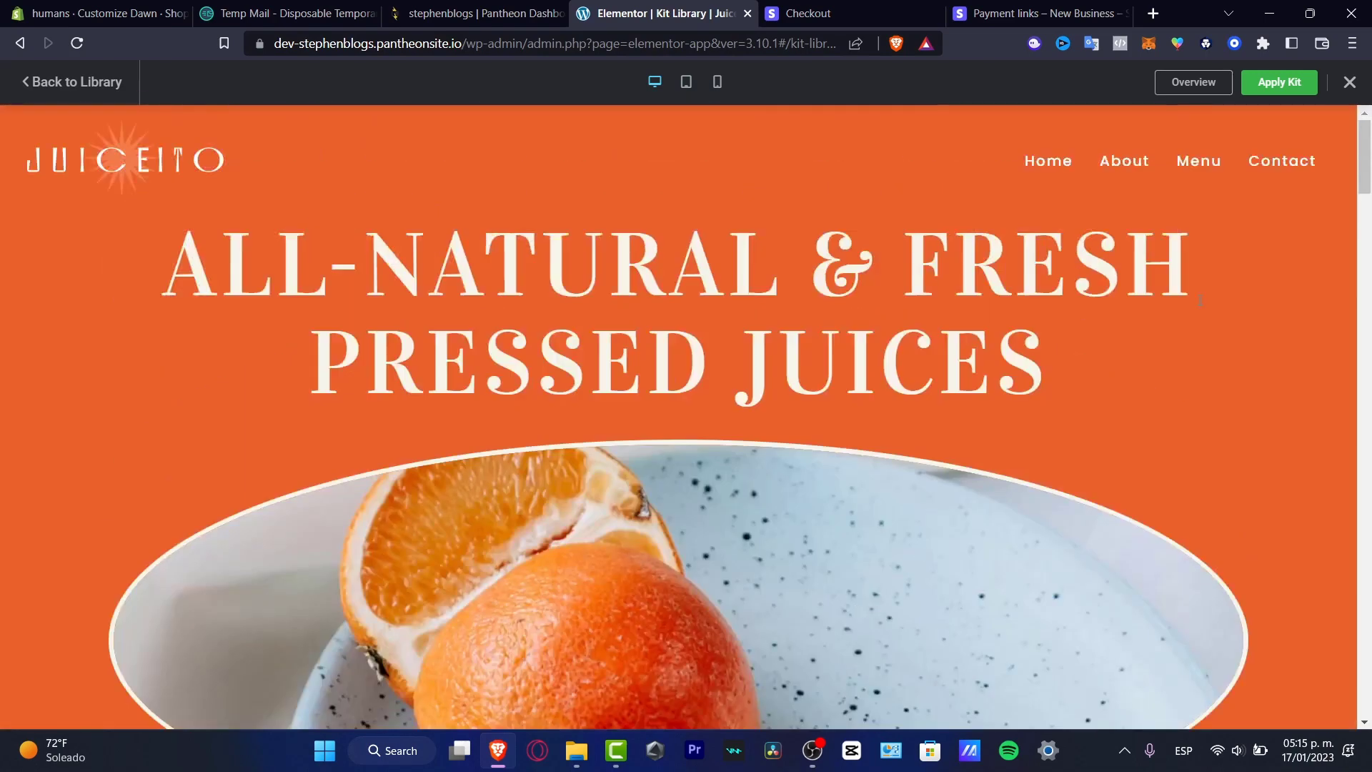
# Step: Apply the entire Juice Bar kit and return to the import results showing 4 pages and 4 menu items
pyautogui.click(1299, 86)
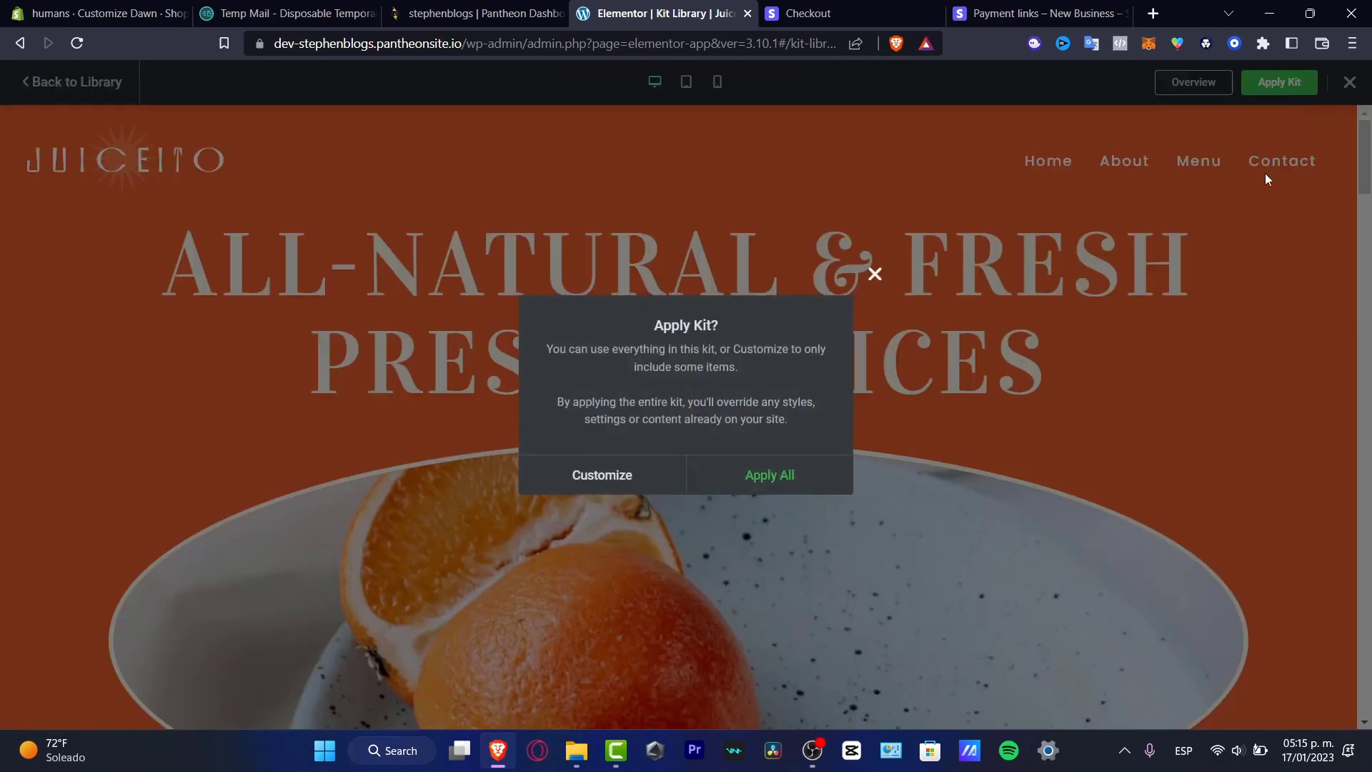
pyautogui.click(779, 482)
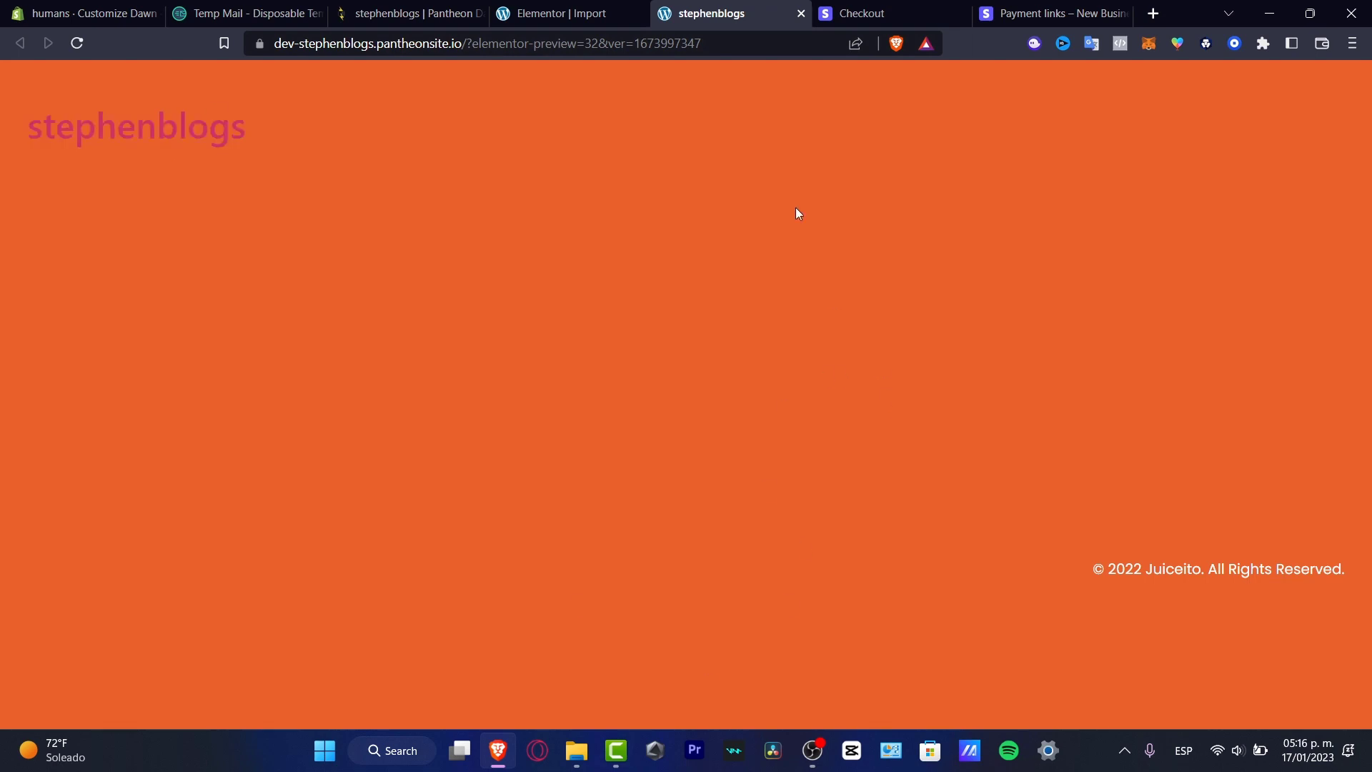
pyautogui.click(561, 13)
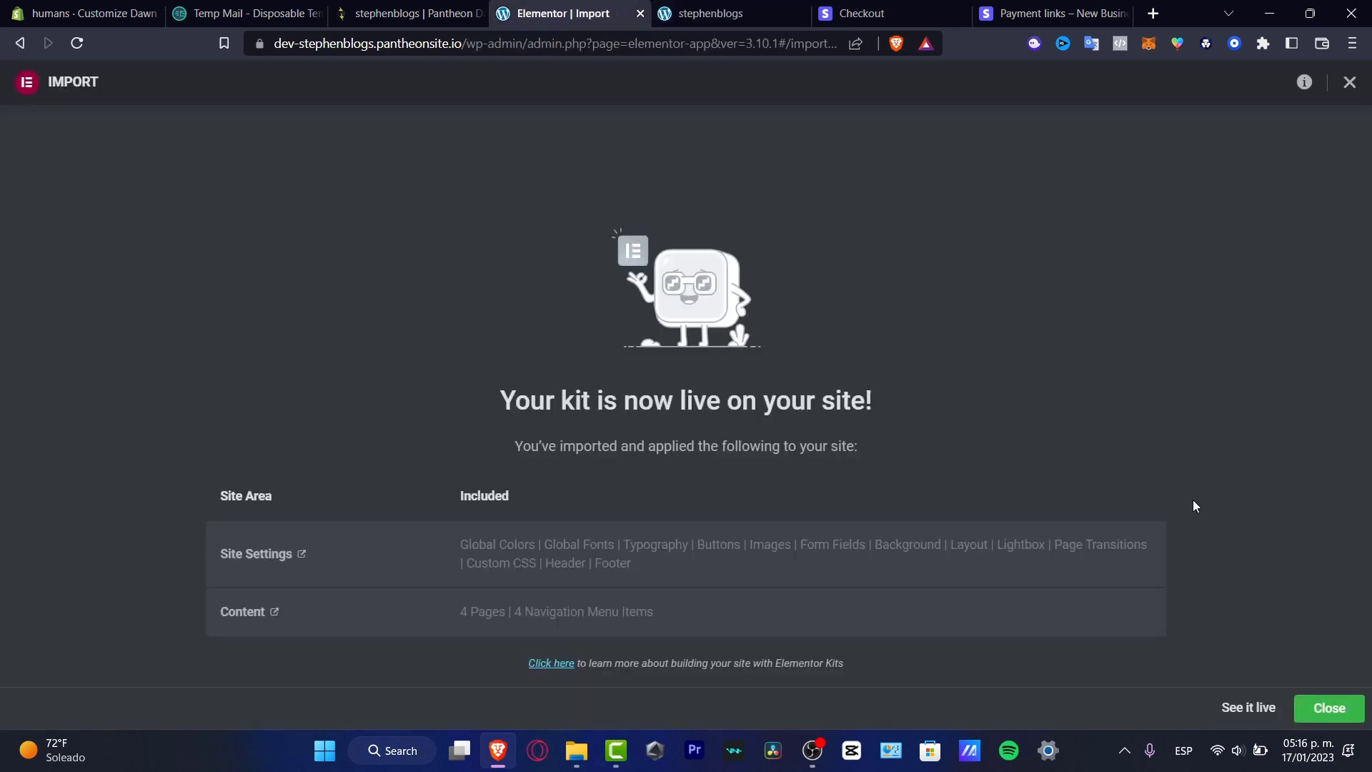
# Step: Close the kit import screen, visit Elementor settings, then open the Pages list
pyautogui.click(1312, 714)
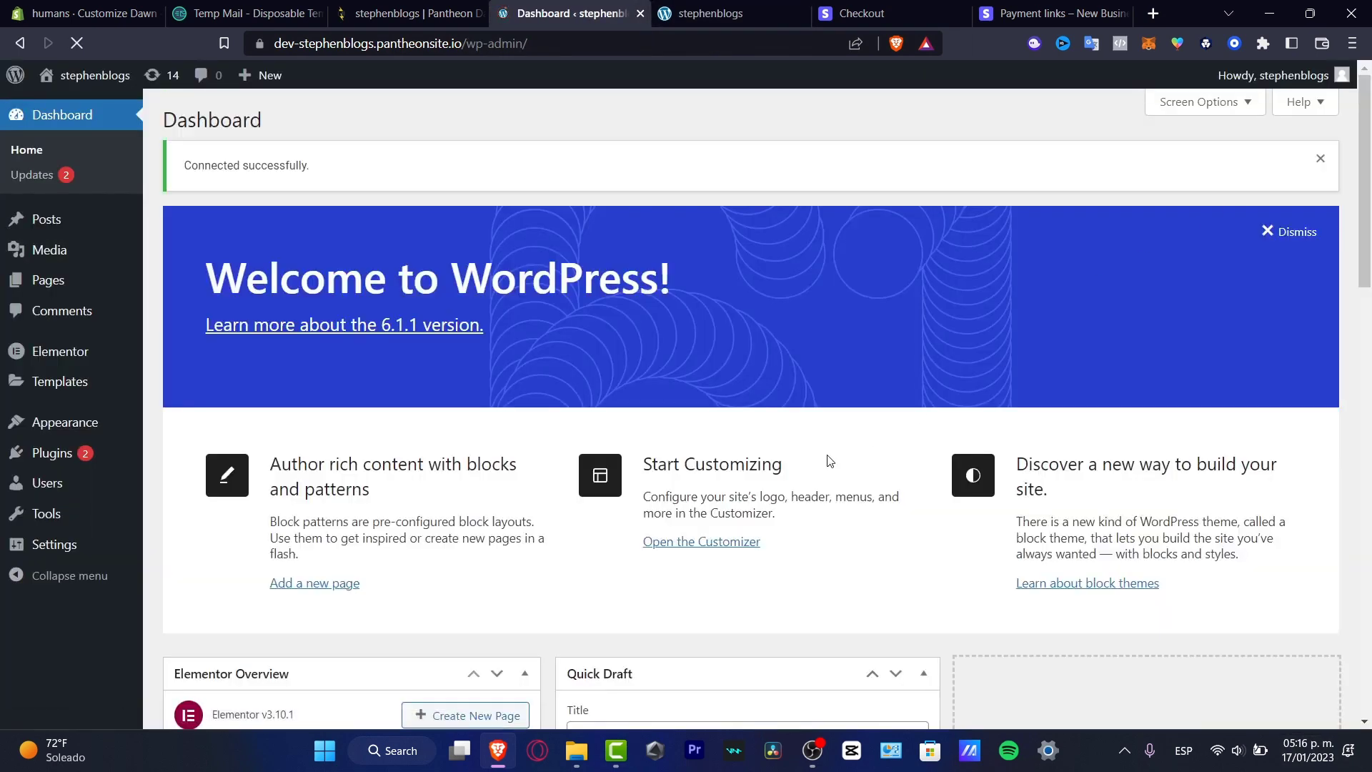
pyautogui.moveTo(63, 357)
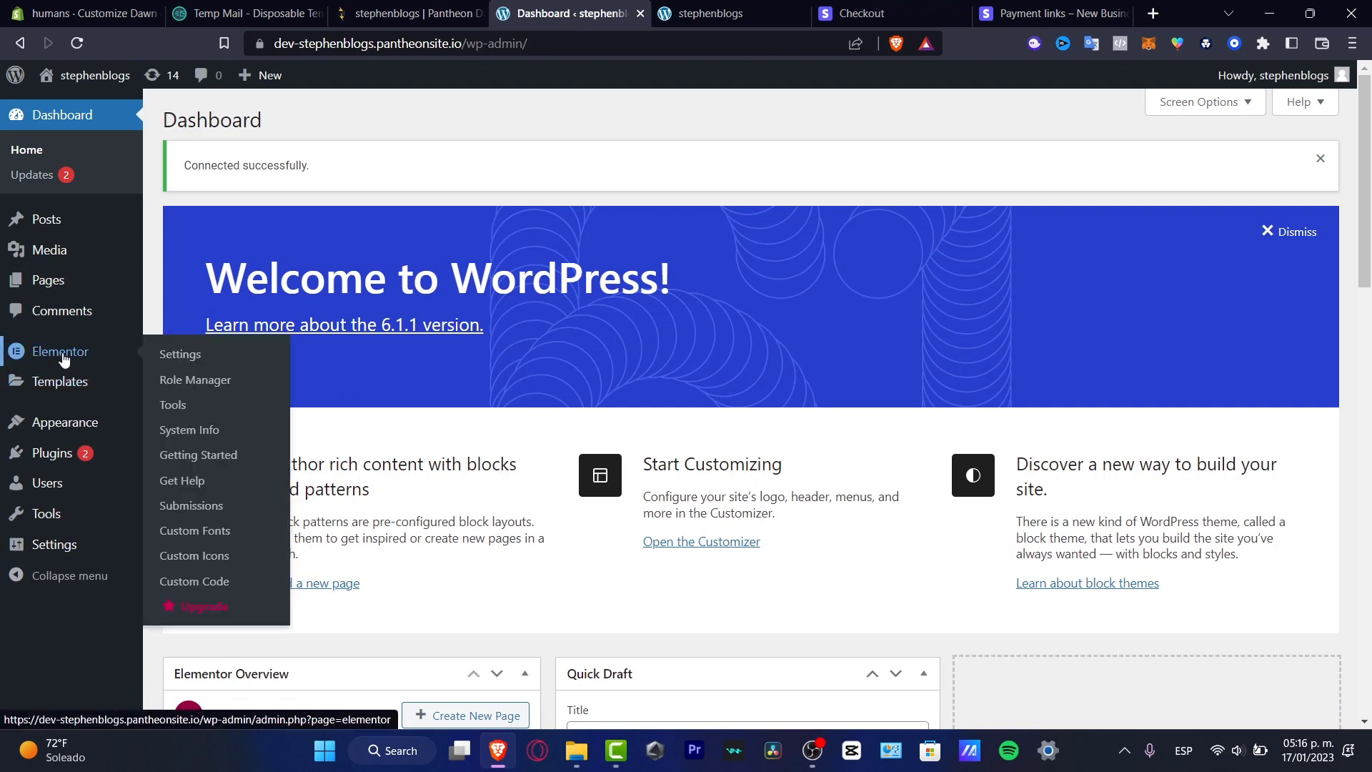
pyautogui.click(65, 361)
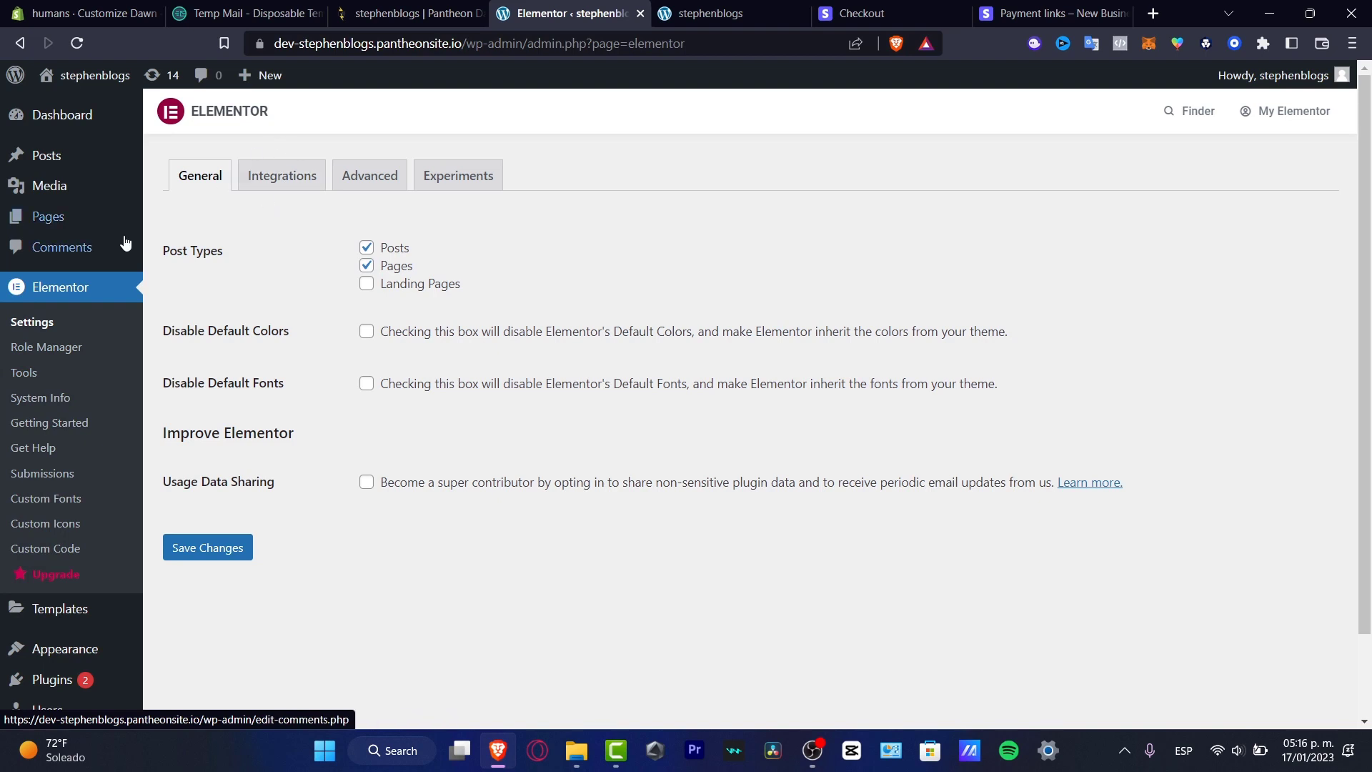
pyautogui.click(84, 218)
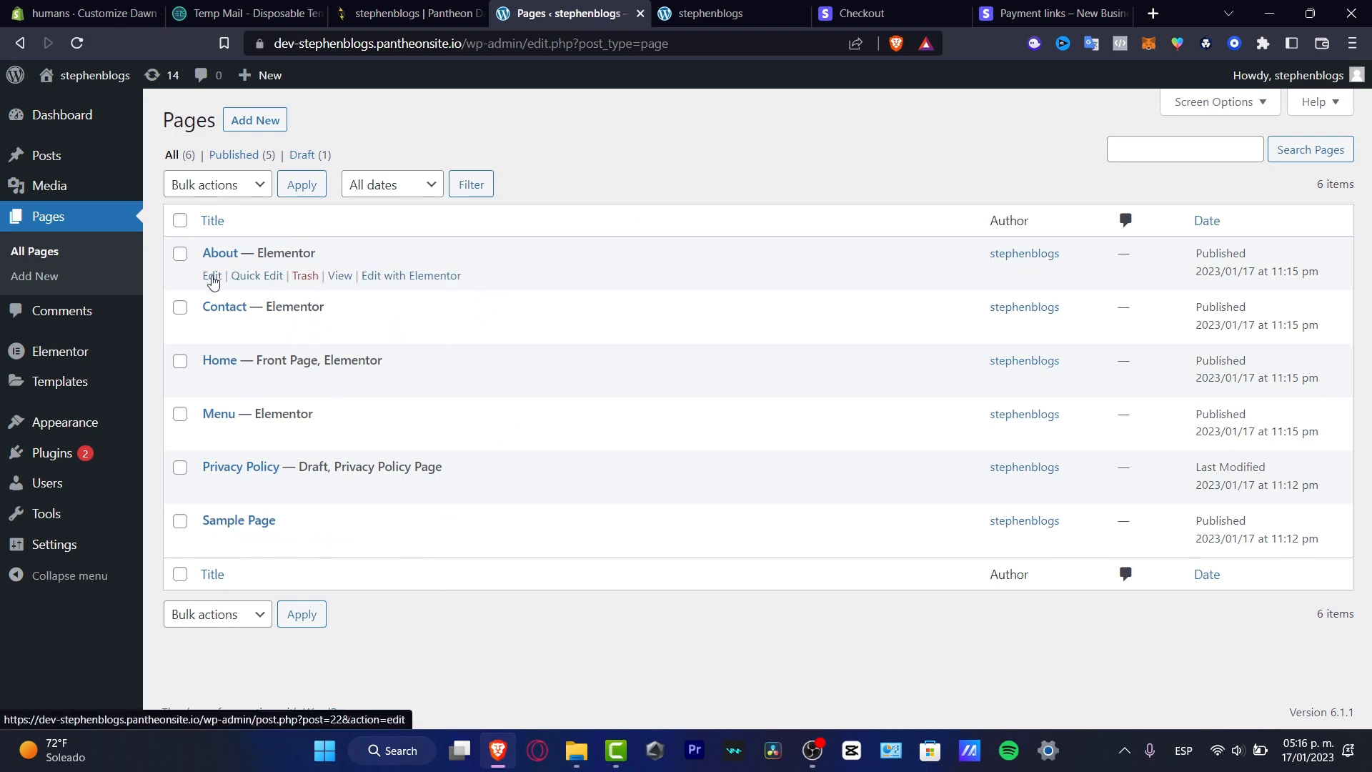
# Step: Open About in Elementor and replace the JUICEITO'S STORY heading with 'STEPHEN BLOGS'
pyautogui.click(429, 277)
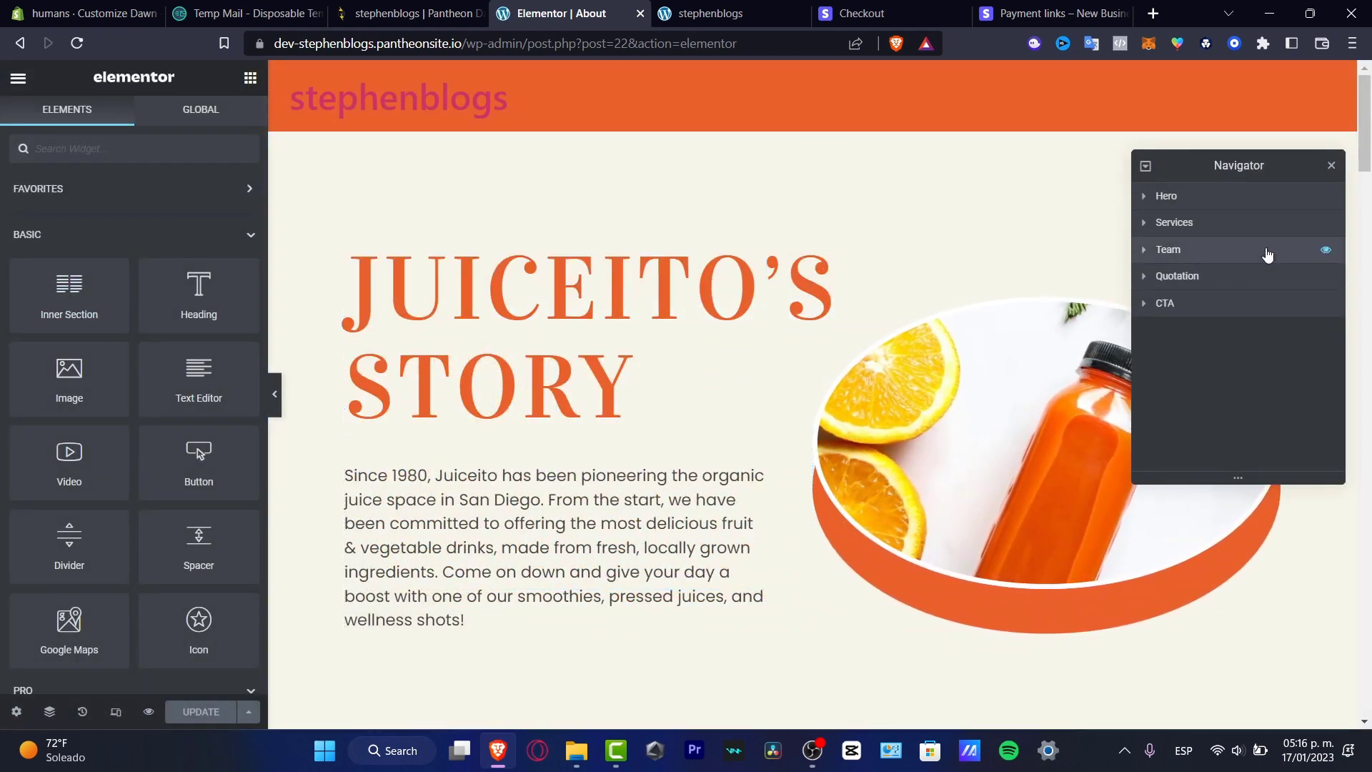
pyautogui.click(701, 393)
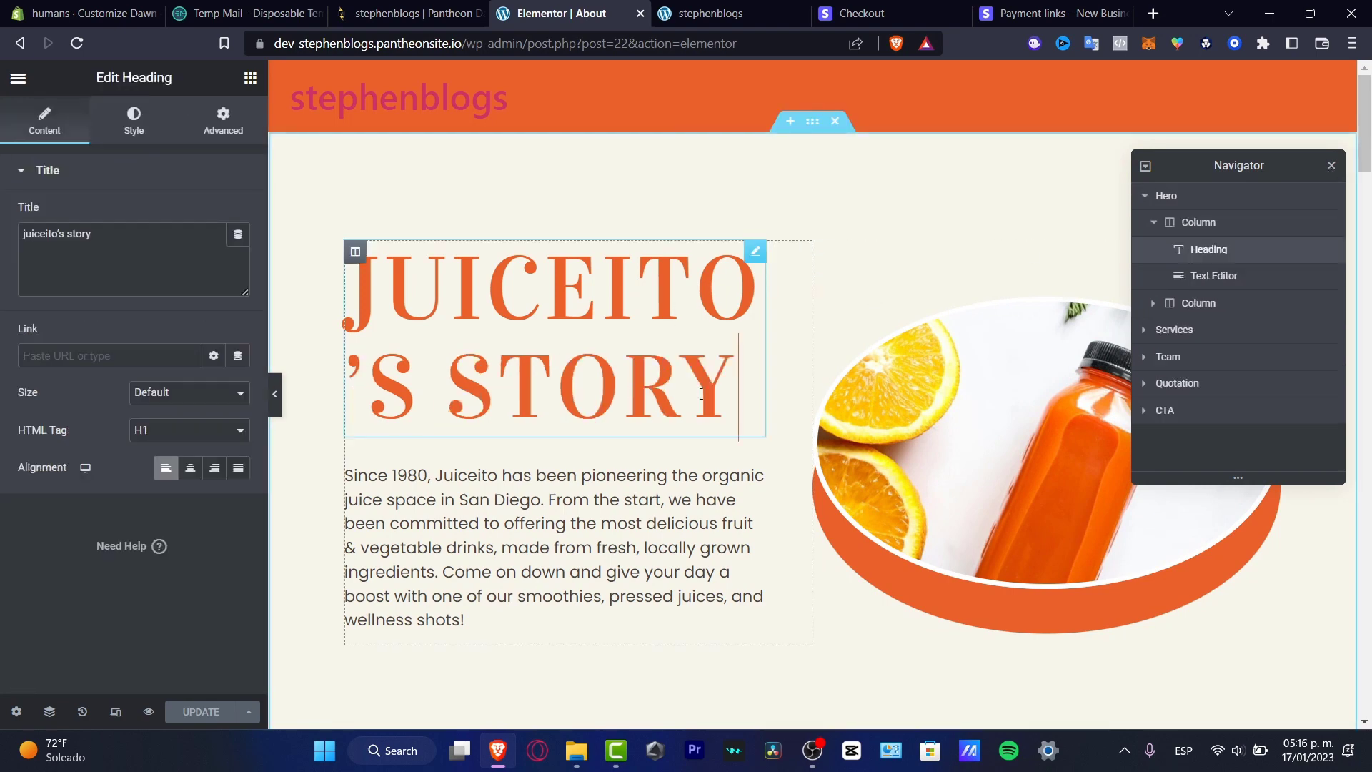
pyautogui.moveTo(713, 374); pyautogui.dragTo(370, 267)
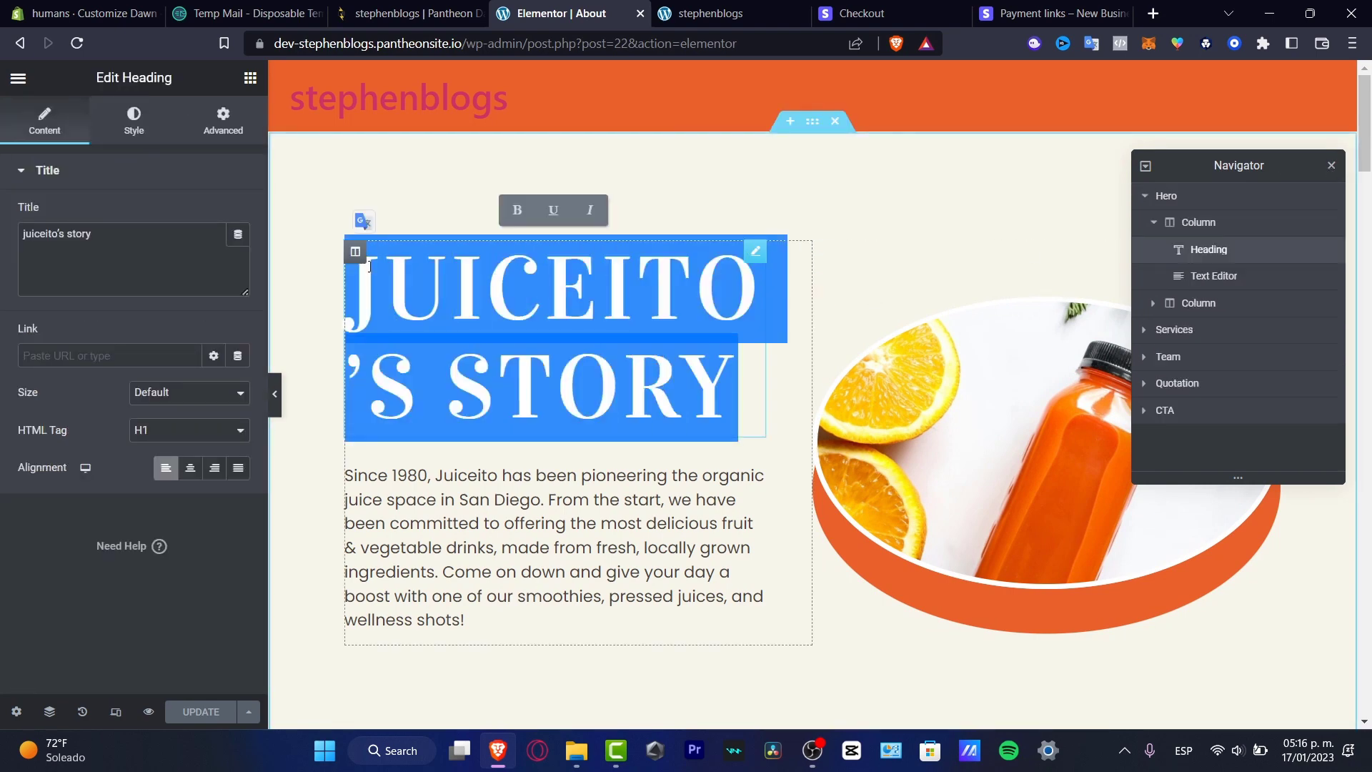
pyautogui.write('StEPHEN BLOGS')
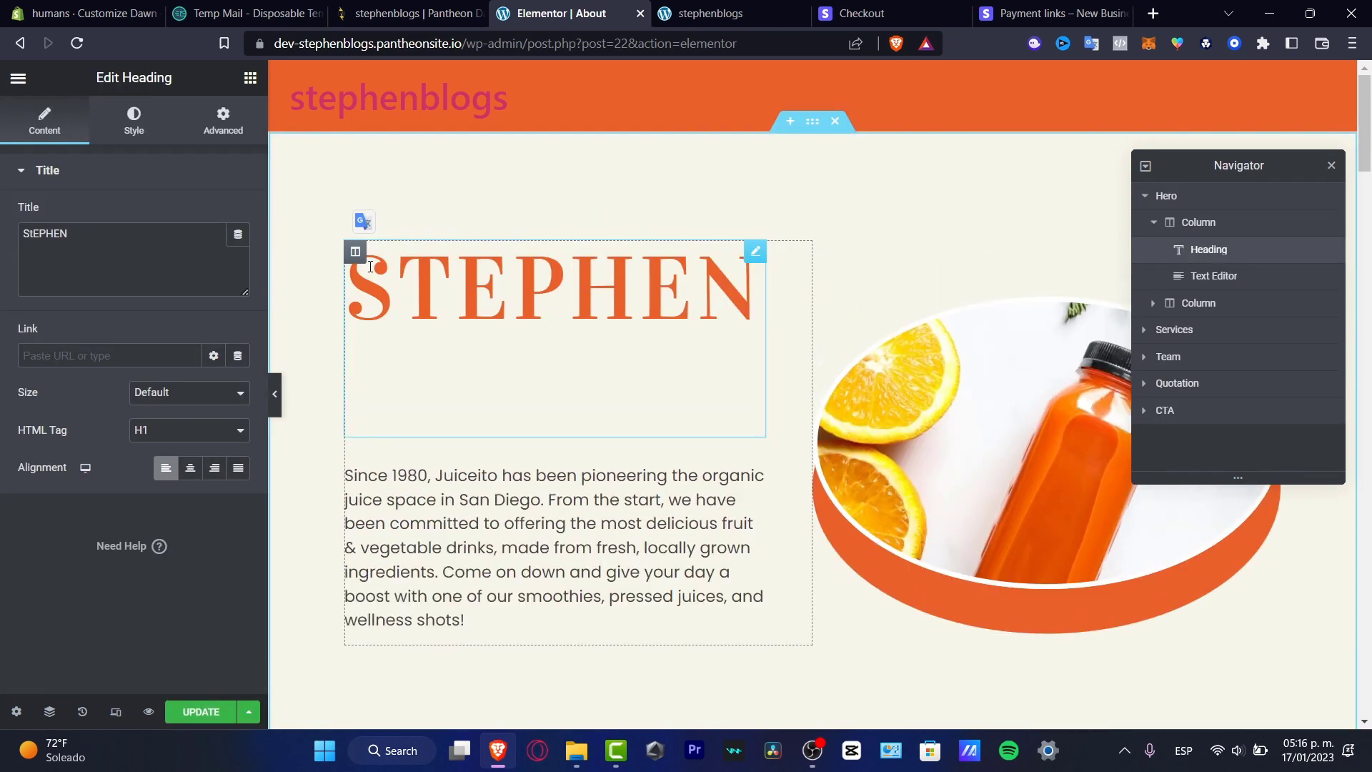
# Step: Replace the story paragraph with 'THIS IS JUST AN EXAMPLE' and update the page
pyautogui.click(529, 631)
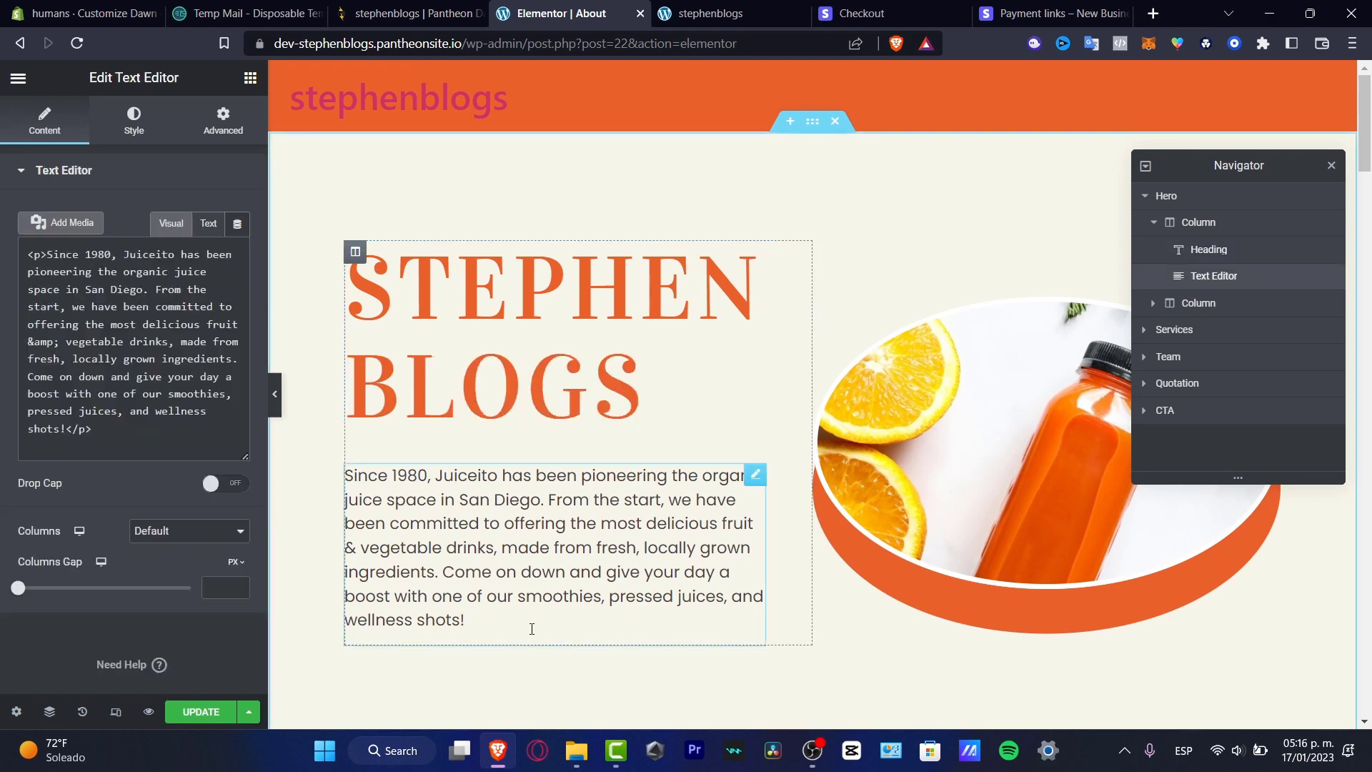
pyautogui.moveTo(465, 619); pyautogui.dragTo(336, 479)
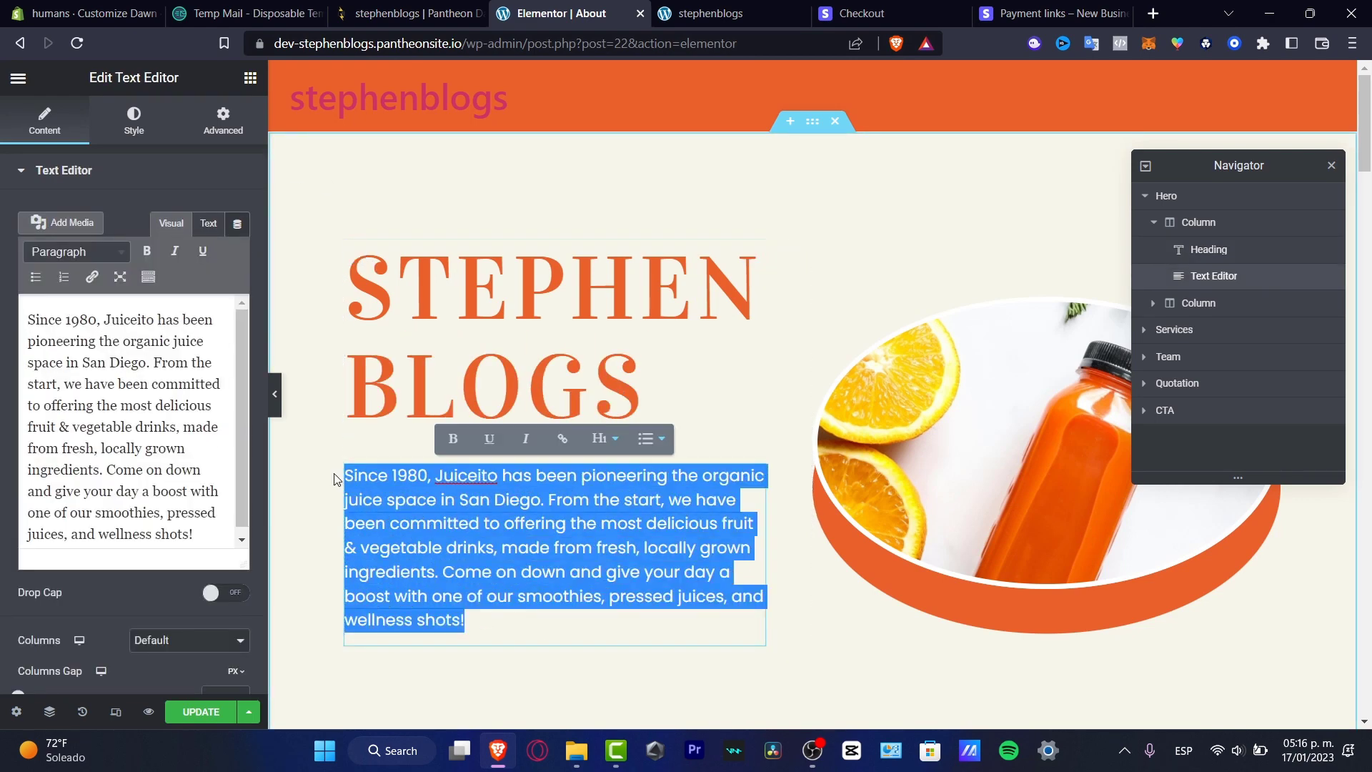
pyautogui.write('THIS IS JUST AN E')
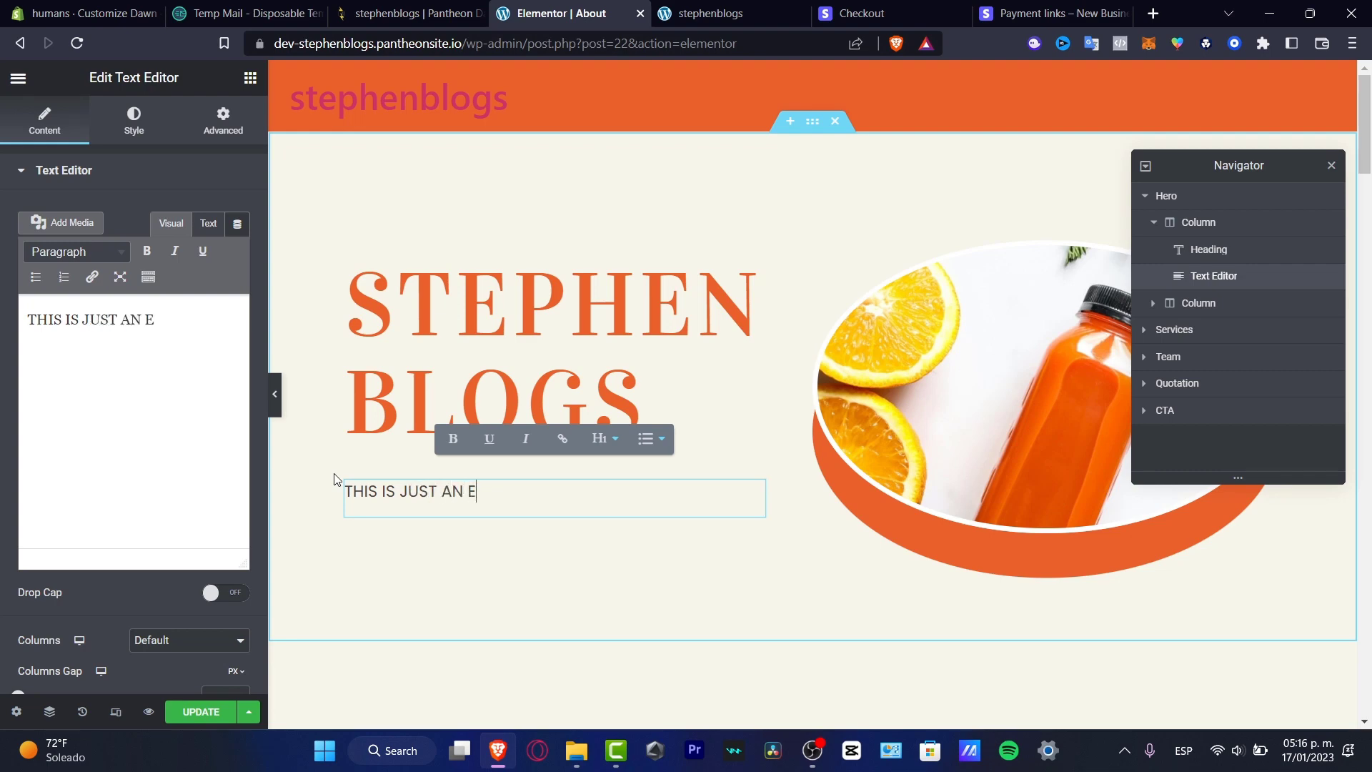
pyautogui.click(197, 712)
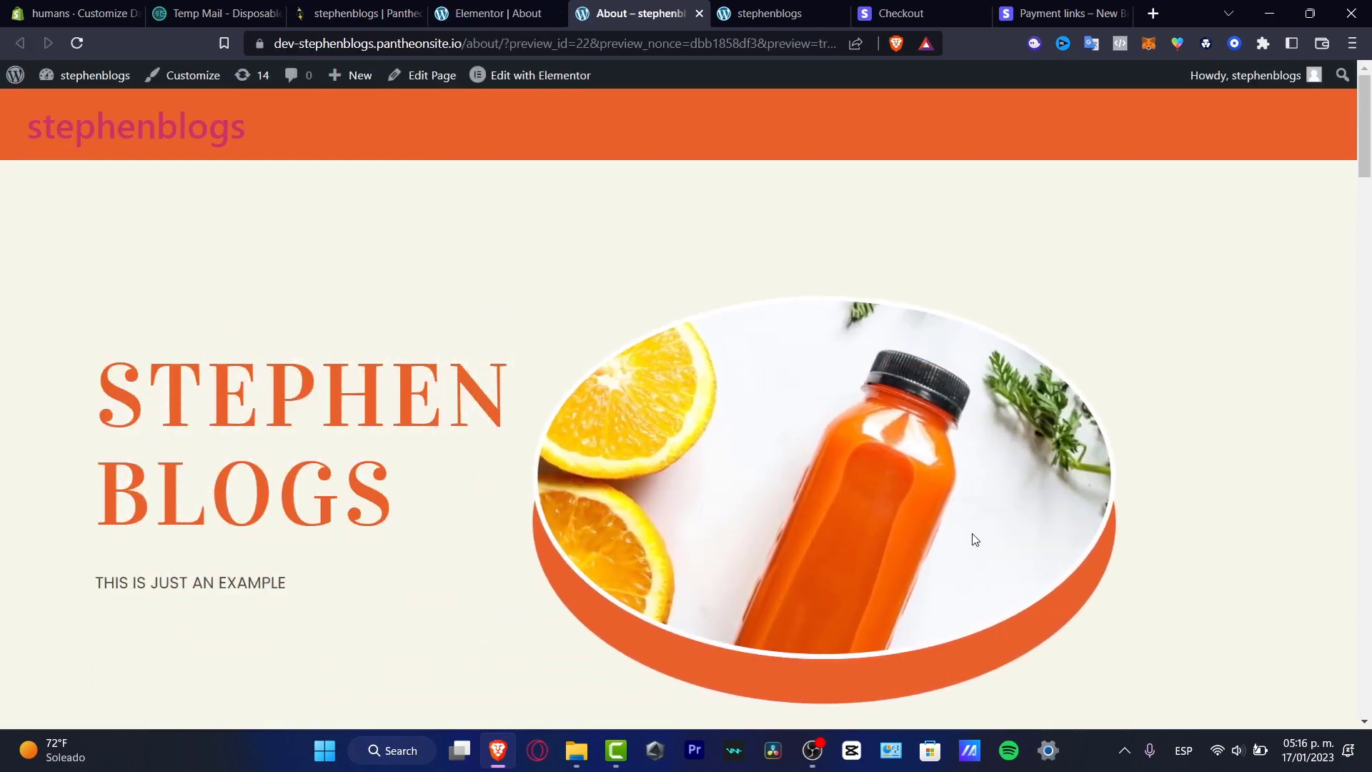
# Step: Check the live About page, close the empty stephenblogs tab, and return to the About editor
pyautogui.scroll(-4, 931, 580)
pyautogui.scroll(-15, 931, 580)
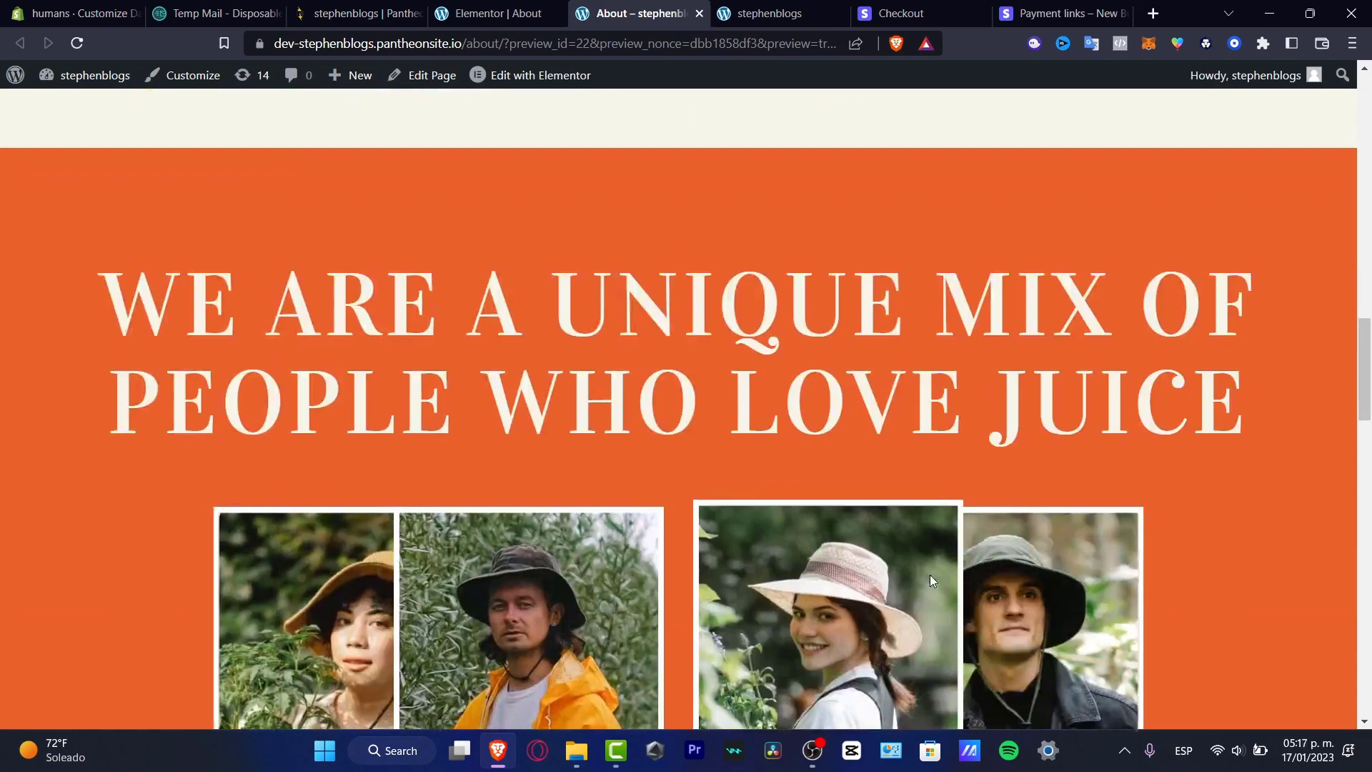
pyautogui.scroll(10, 931, 579)
pyautogui.click(808, 7)
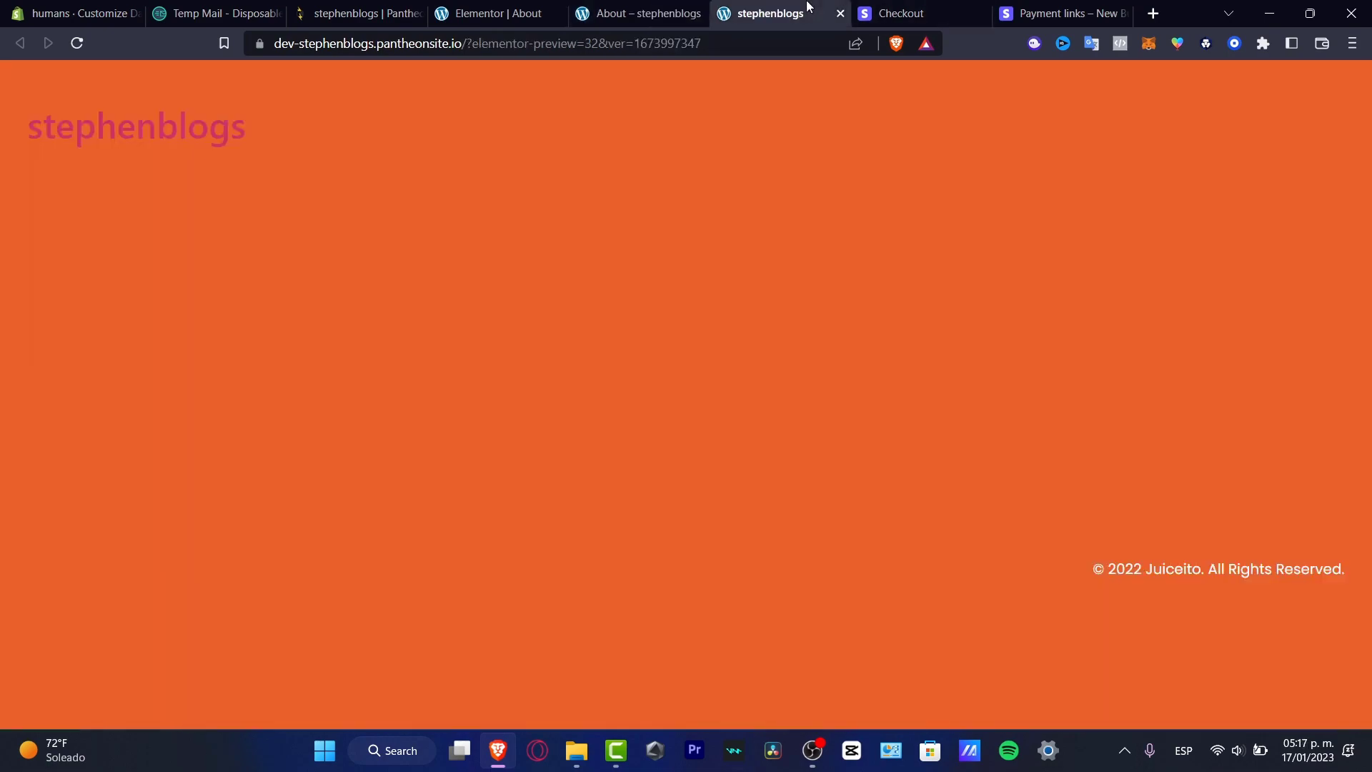
pyautogui.click(841, 14)
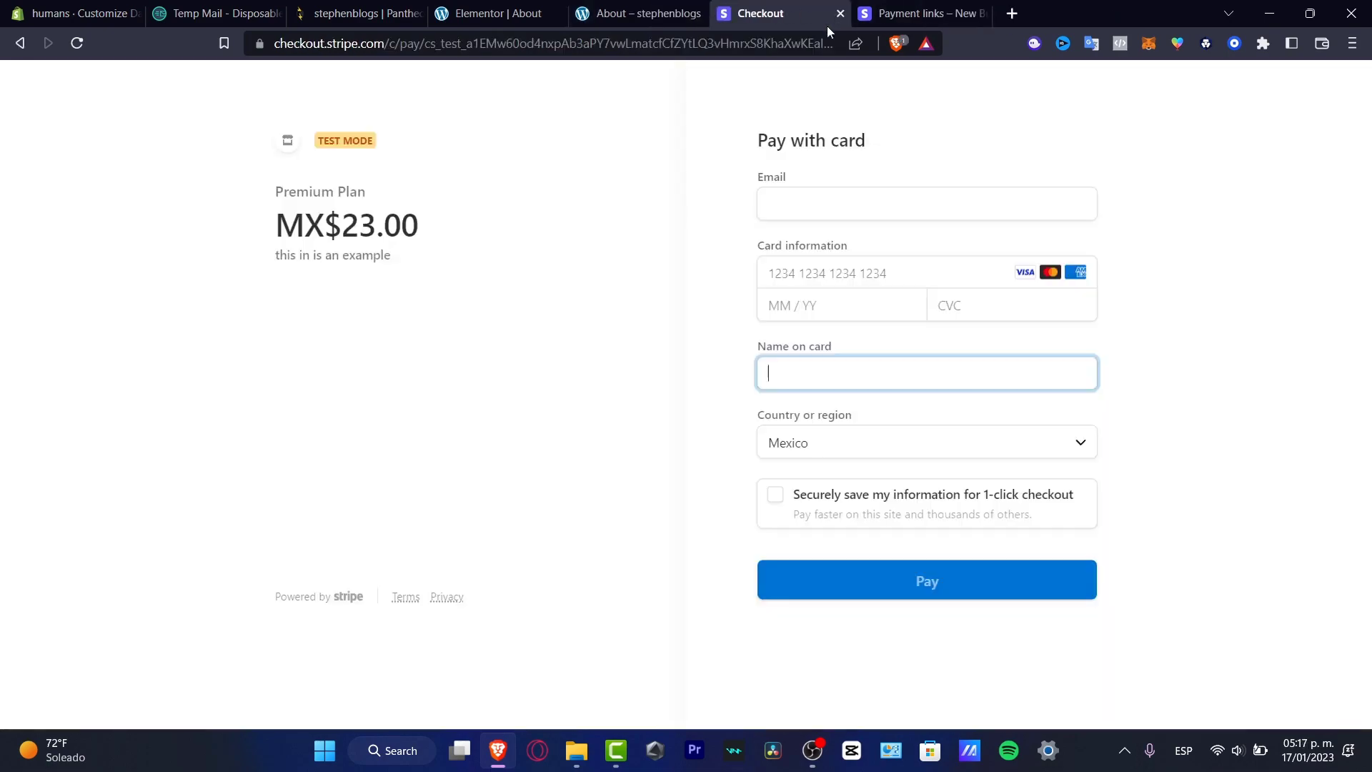
pyautogui.click(699, 7)
pyautogui.scroll(4, 929, 486)
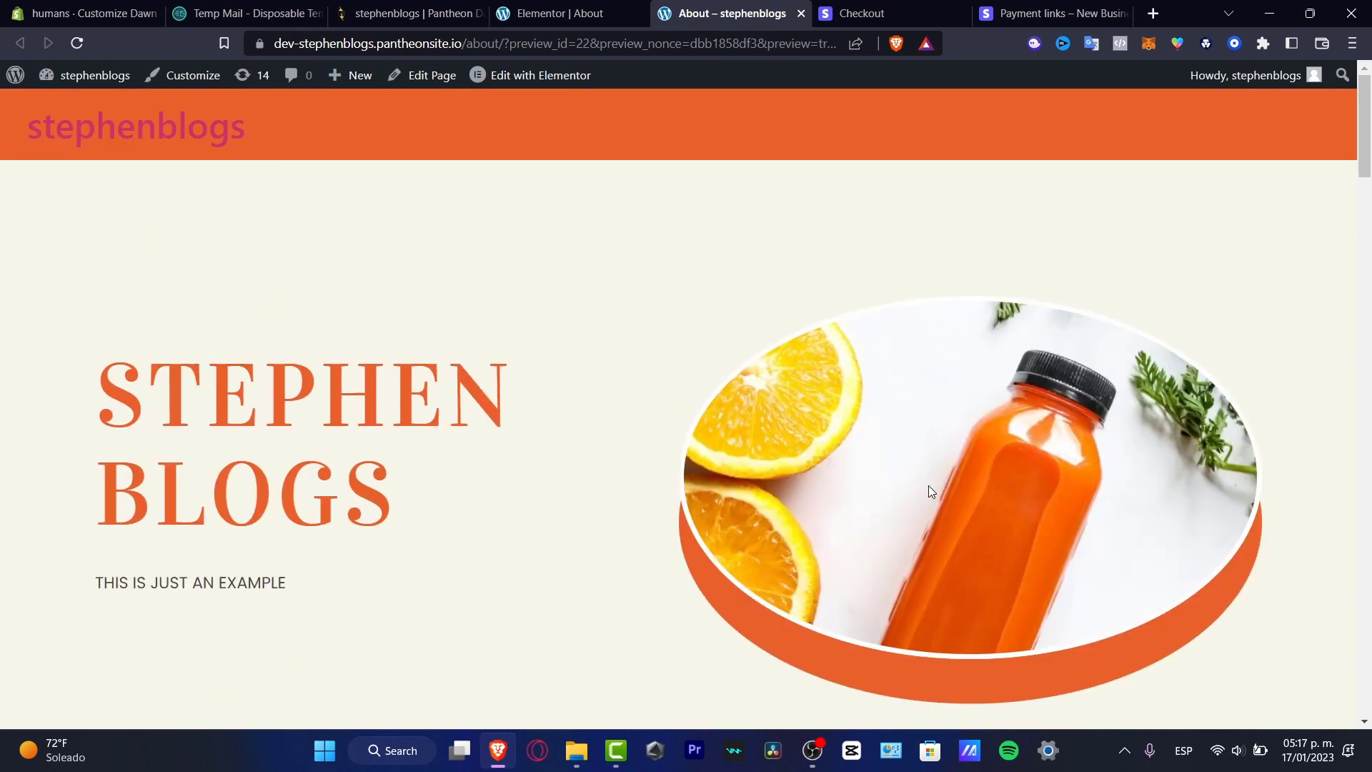
pyautogui.click(606, 10)
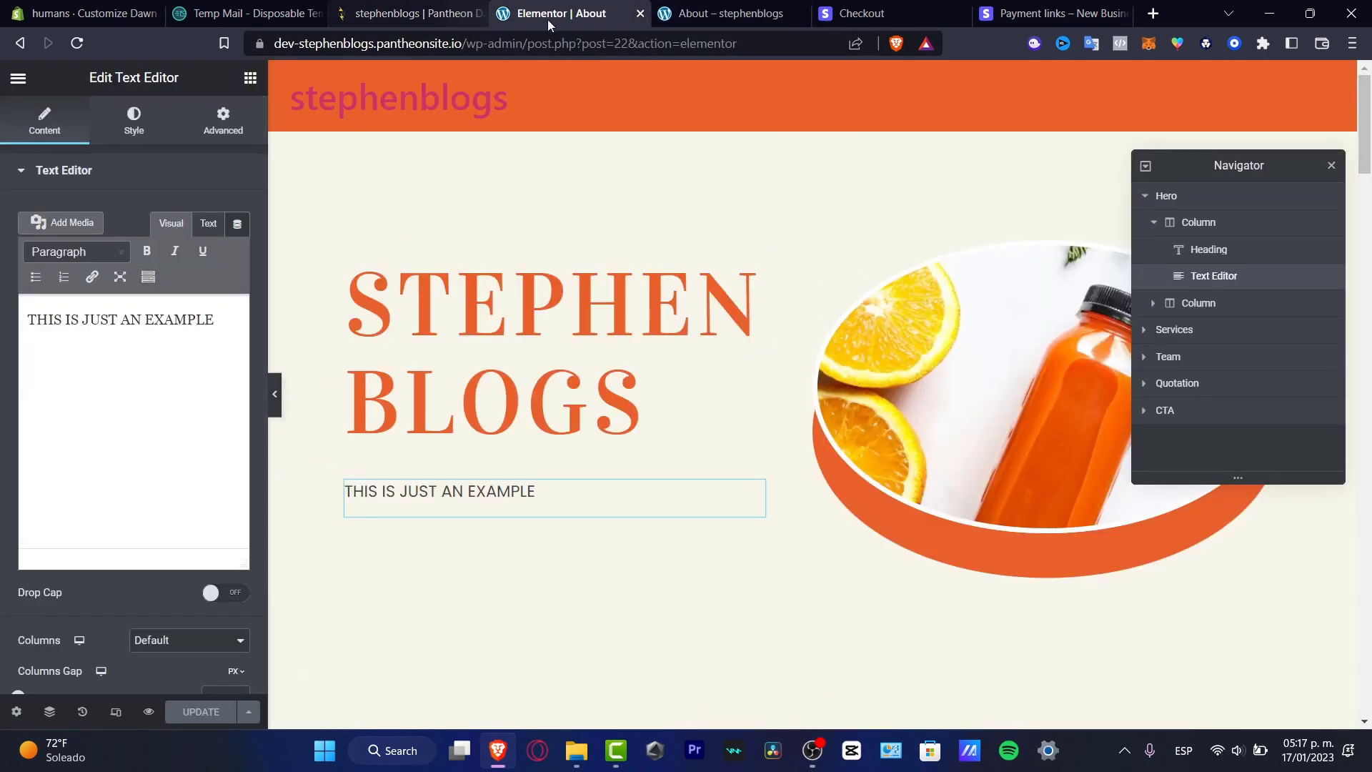
# Step: Exit the Elementor editor, dismiss the block editor guide, and open Elementor's Saved Templates
pyautogui.click(18, 78)
pyautogui.click(138, 420)
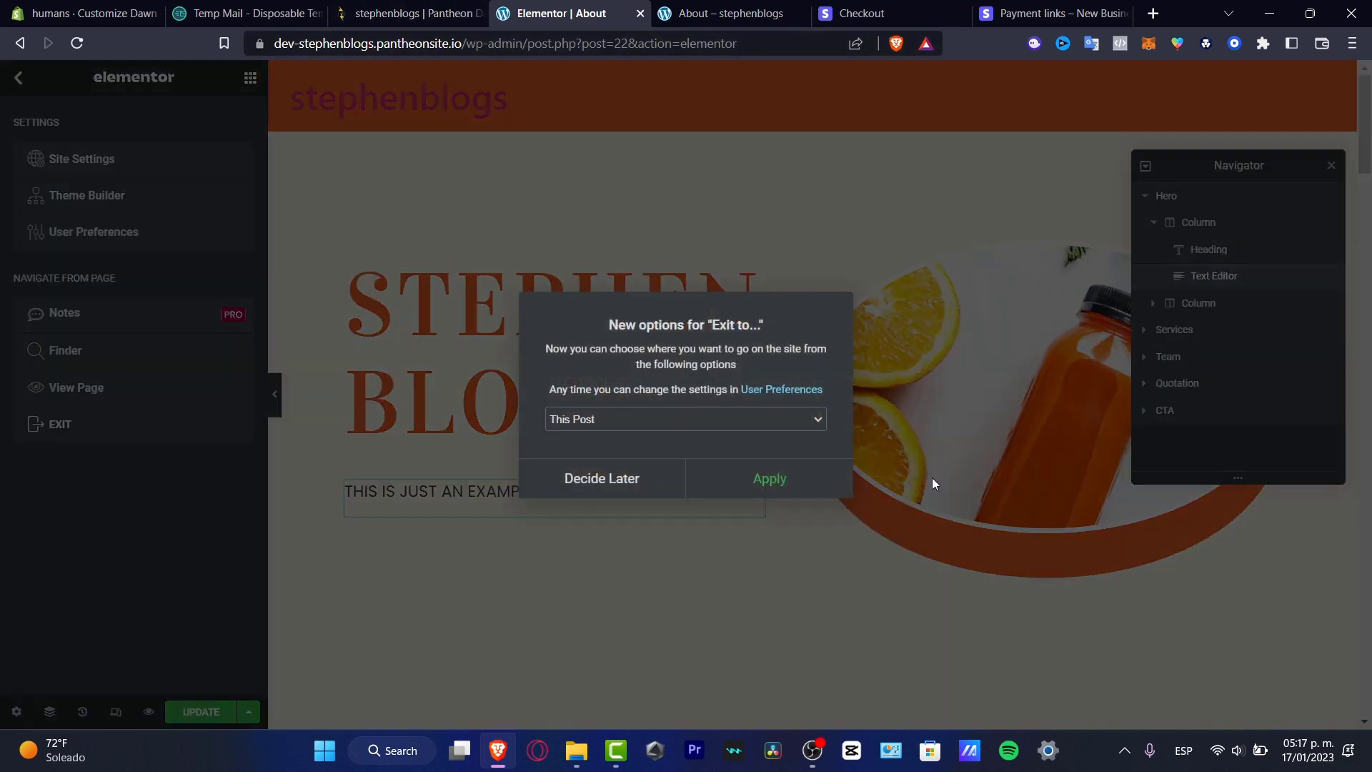
pyautogui.click(730, 481)
pyautogui.click(754, 136)
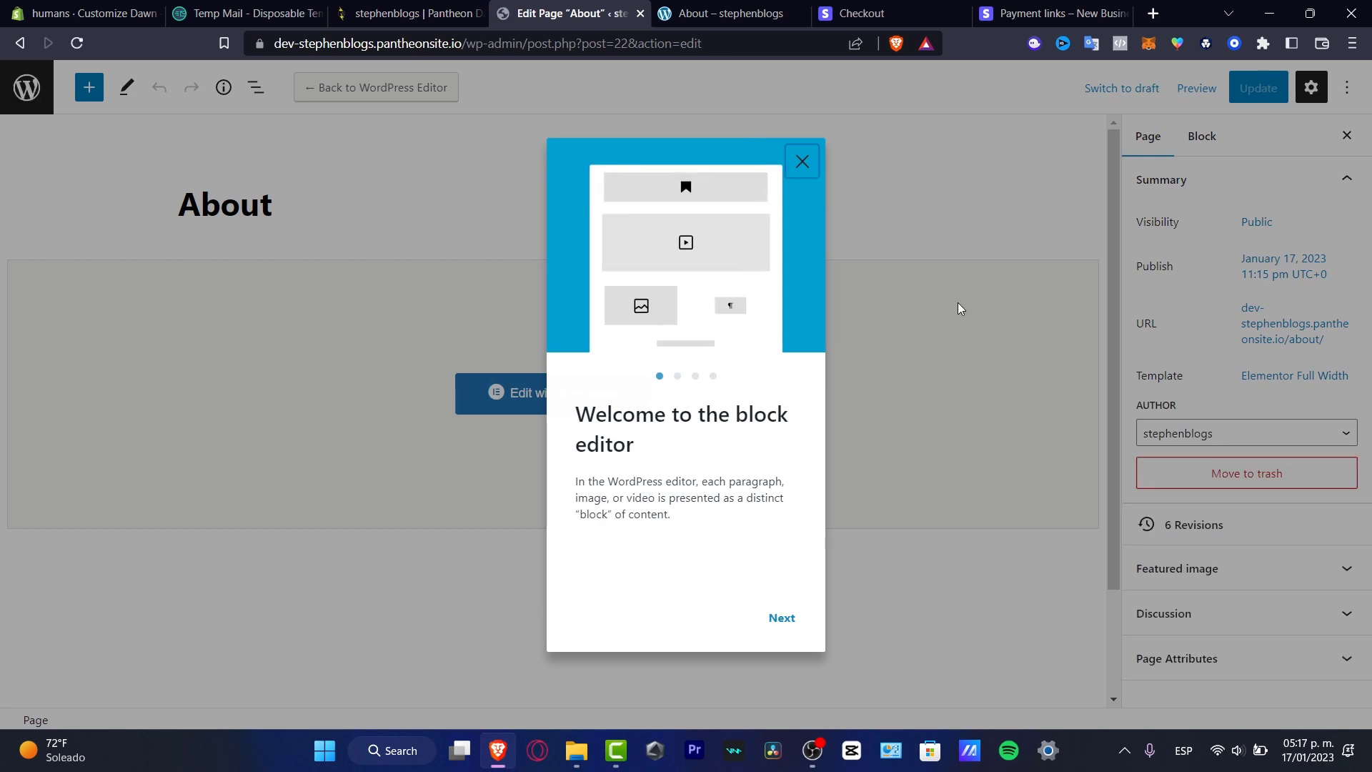
pyautogui.click(802, 162)
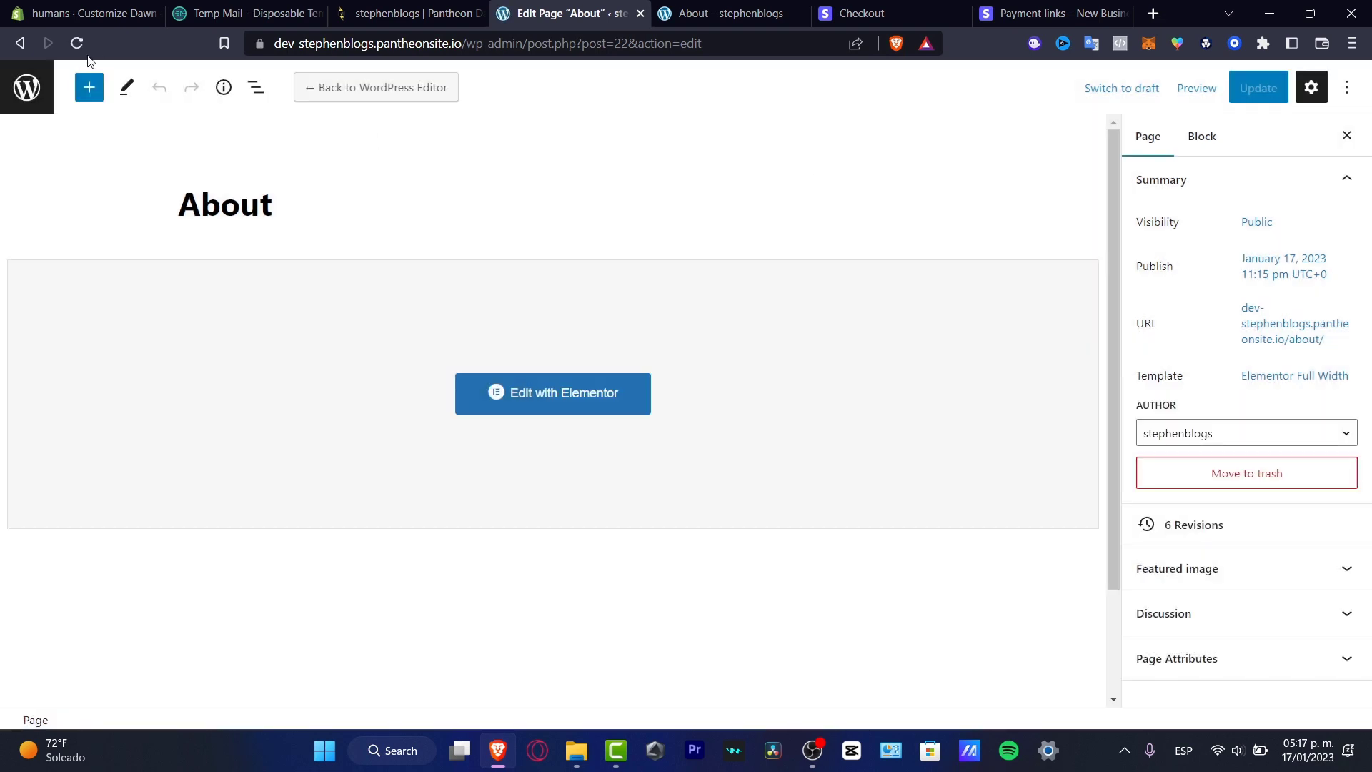
pyautogui.click(28, 88)
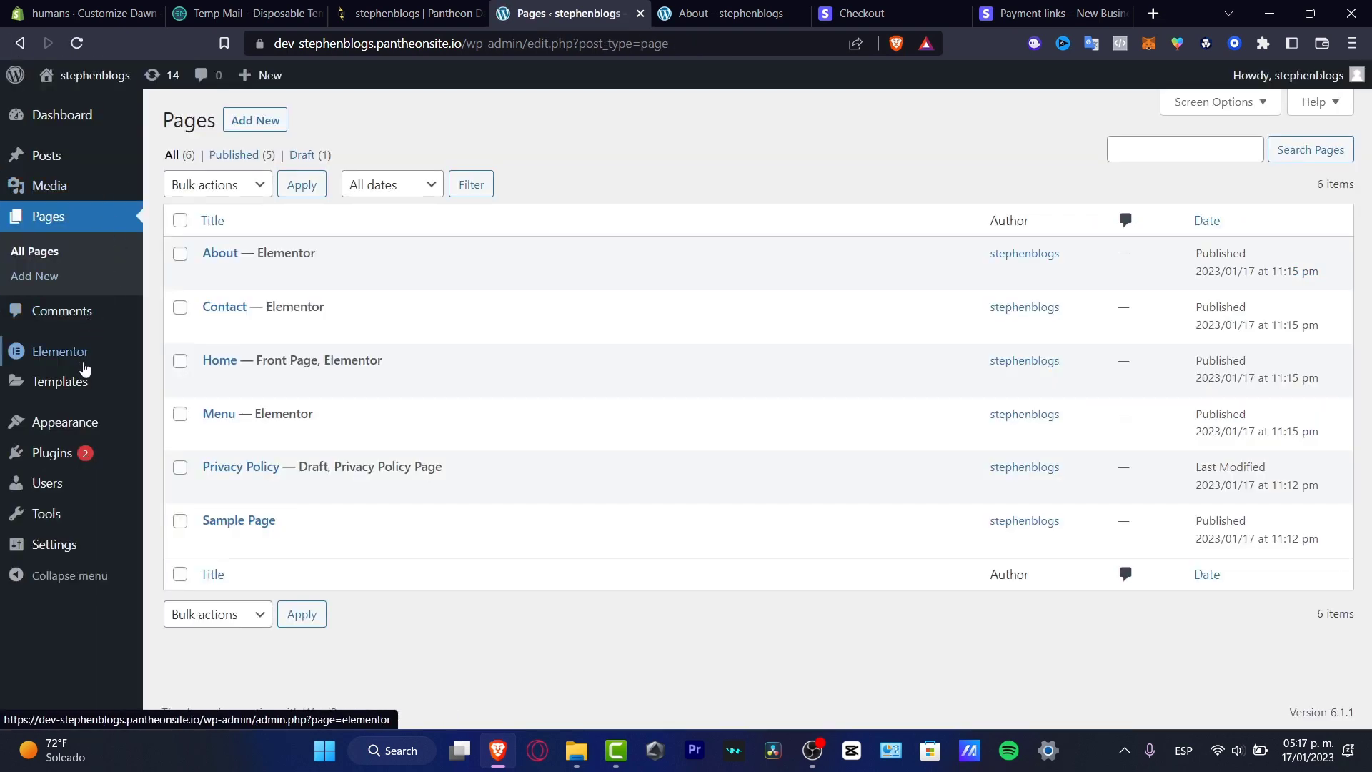
pyautogui.click(93, 386)
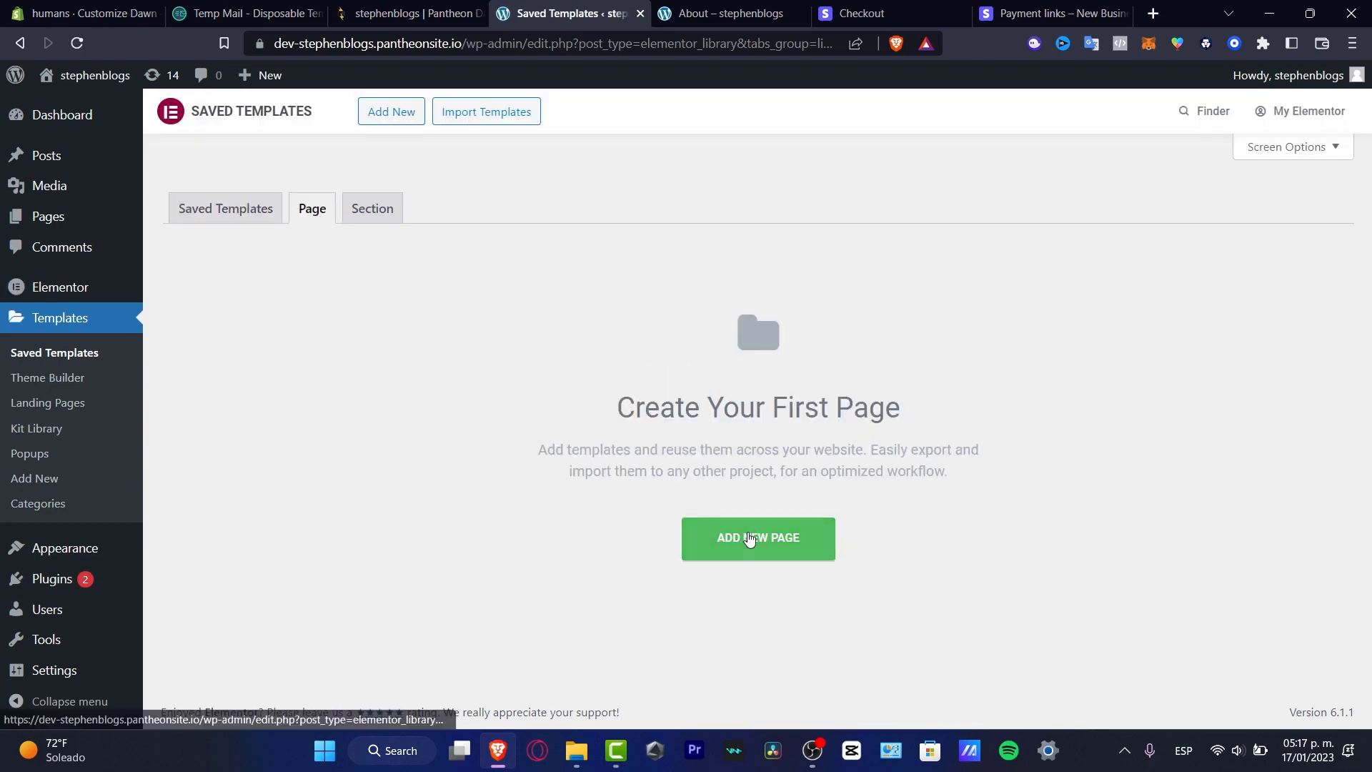
# Step: Fill in the new template dialog and create the blank BLOG1 page in Elementor
pyautogui.click(749, 539)
pyautogui.click(860, 386)
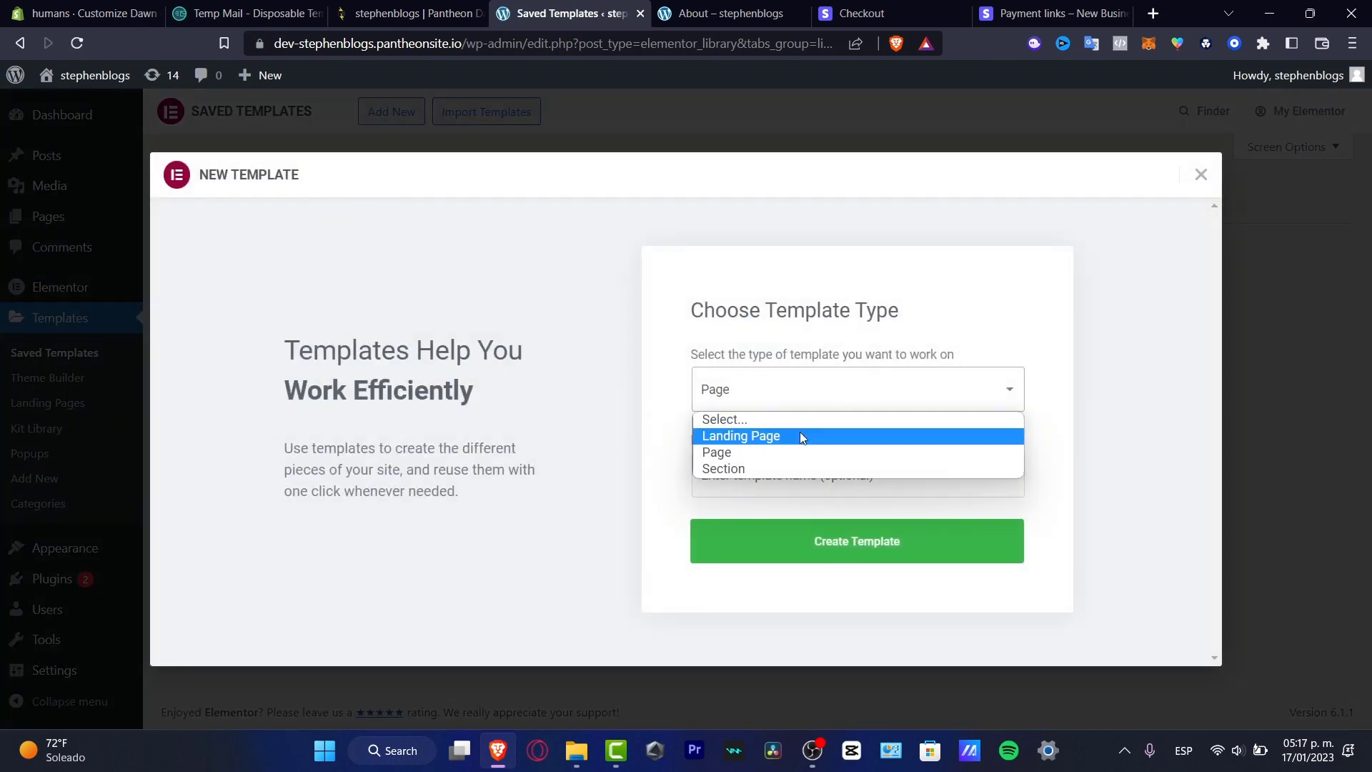
pyautogui.click(799, 435)
pyautogui.click(827, 474)
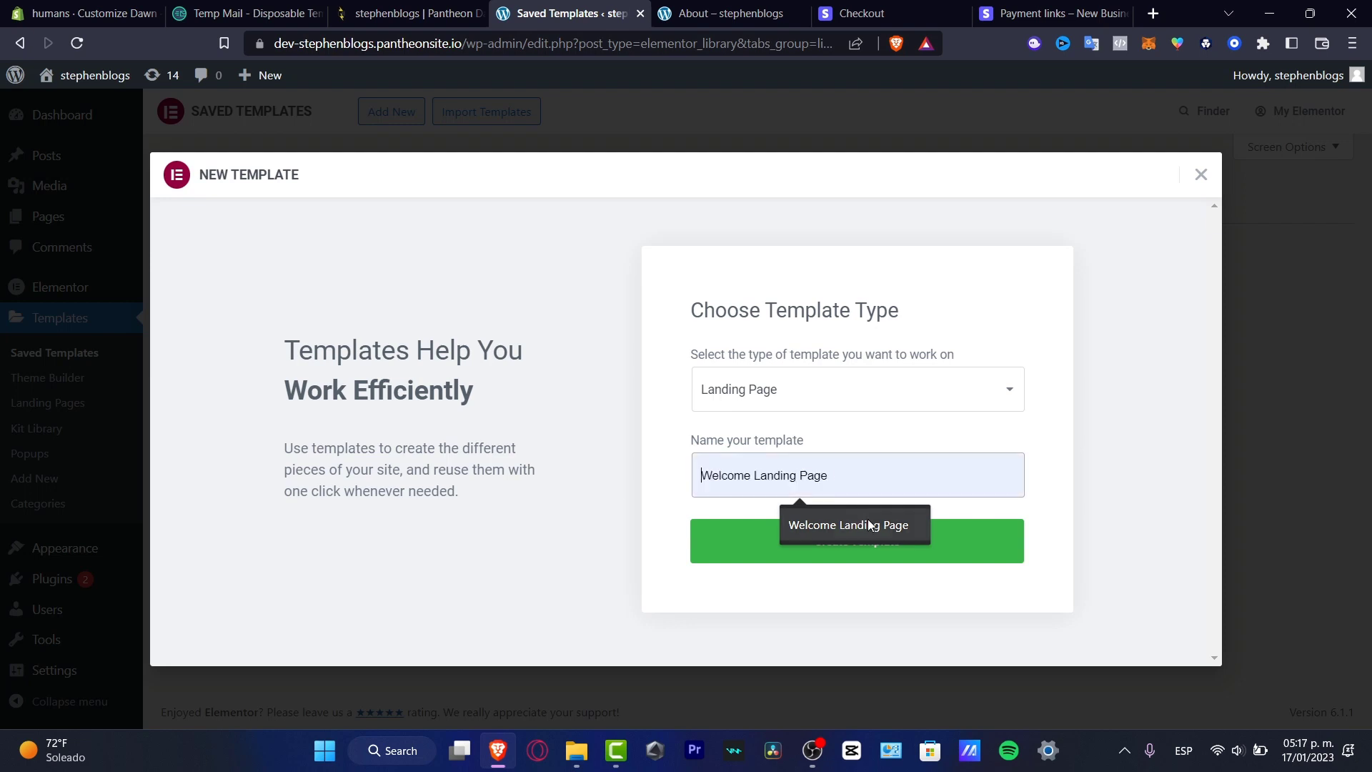
pyautogui.click(808, 527)
pyautogui.click(799, 404)
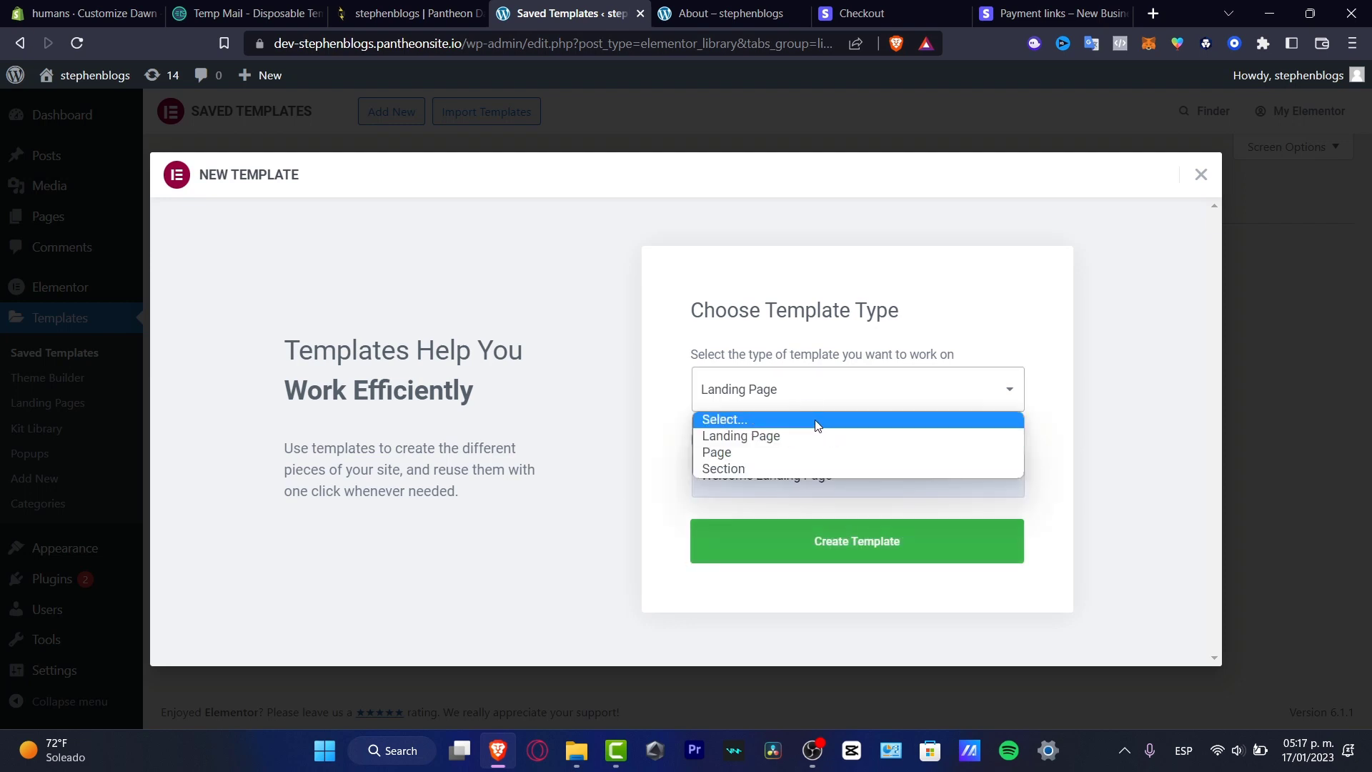
pyautogui.click(815, 420)
pyautogui.click(906, 529)
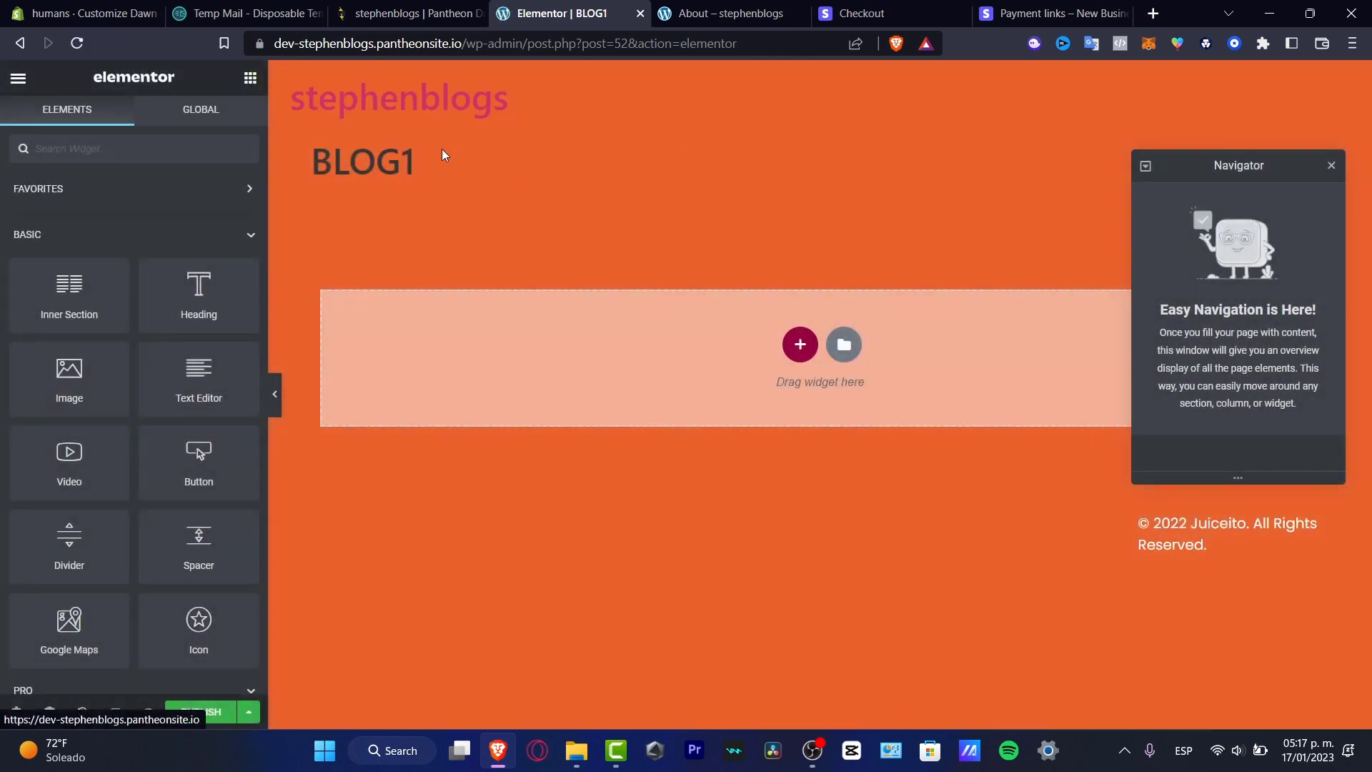
# Step: Open the new page Elementor #53 in Elementor, then switch to the live About page
pyautogui.moveTo(226, 355); pyautogui.dragTo(69, 293)
pyautogui.hotkey('alt', 'Left')
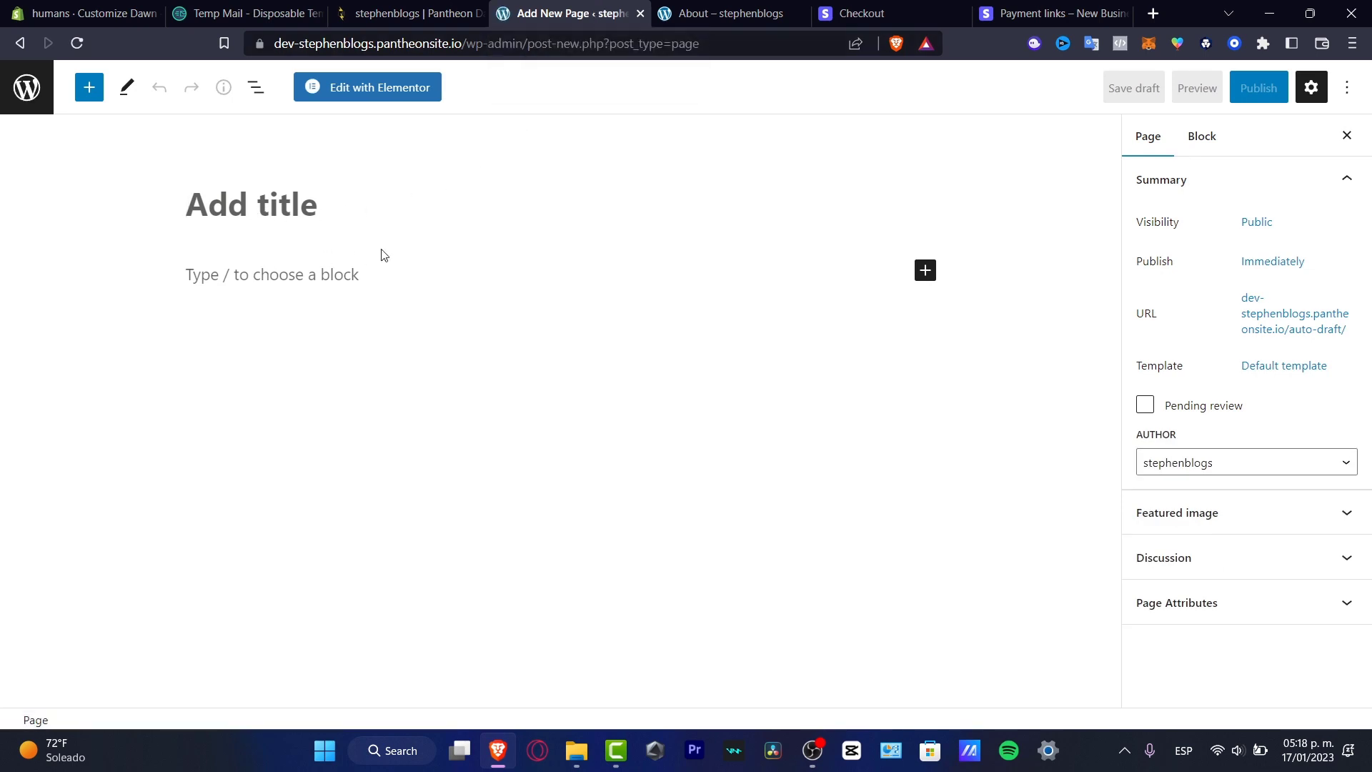
pyautogui.click(407, 89)
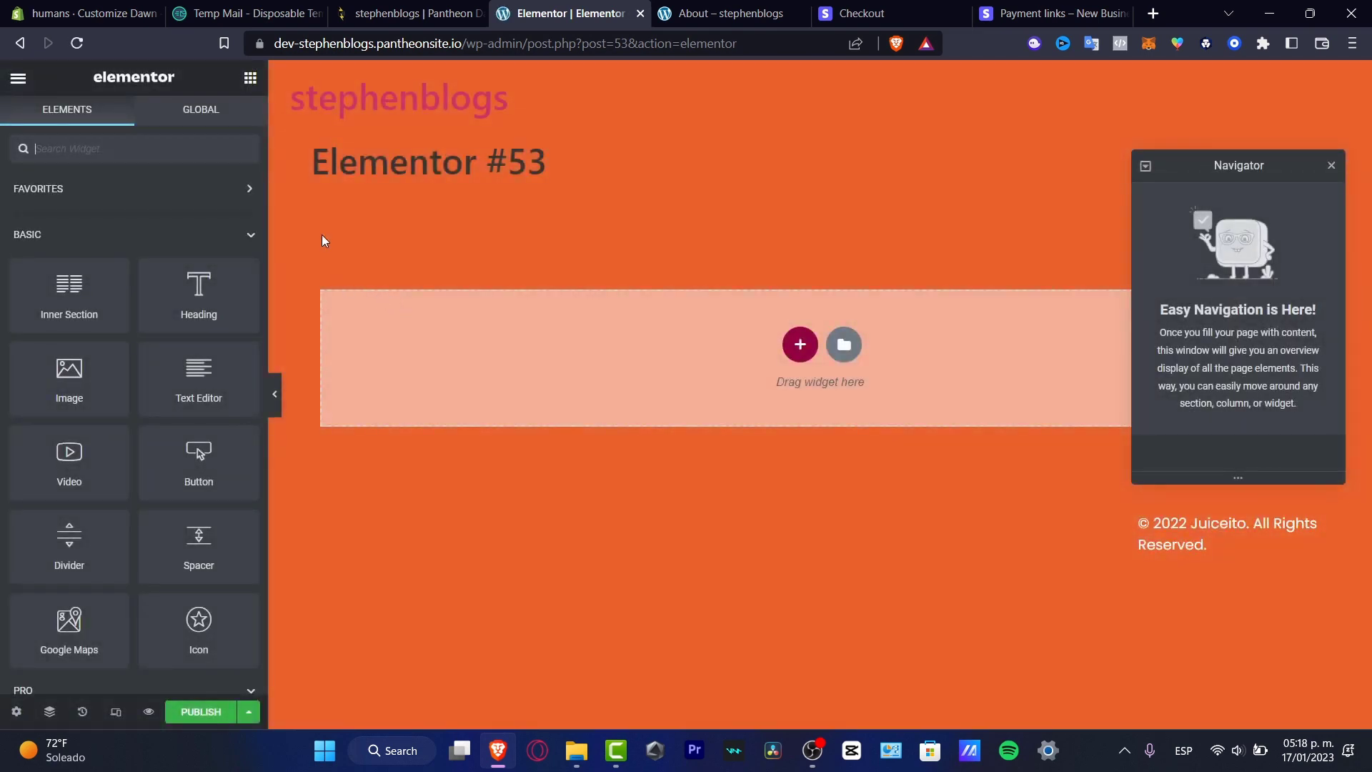
pyautogui.click(448, 5)
pyautogui.click(546, 12)
pyautogui.click(705, 14)
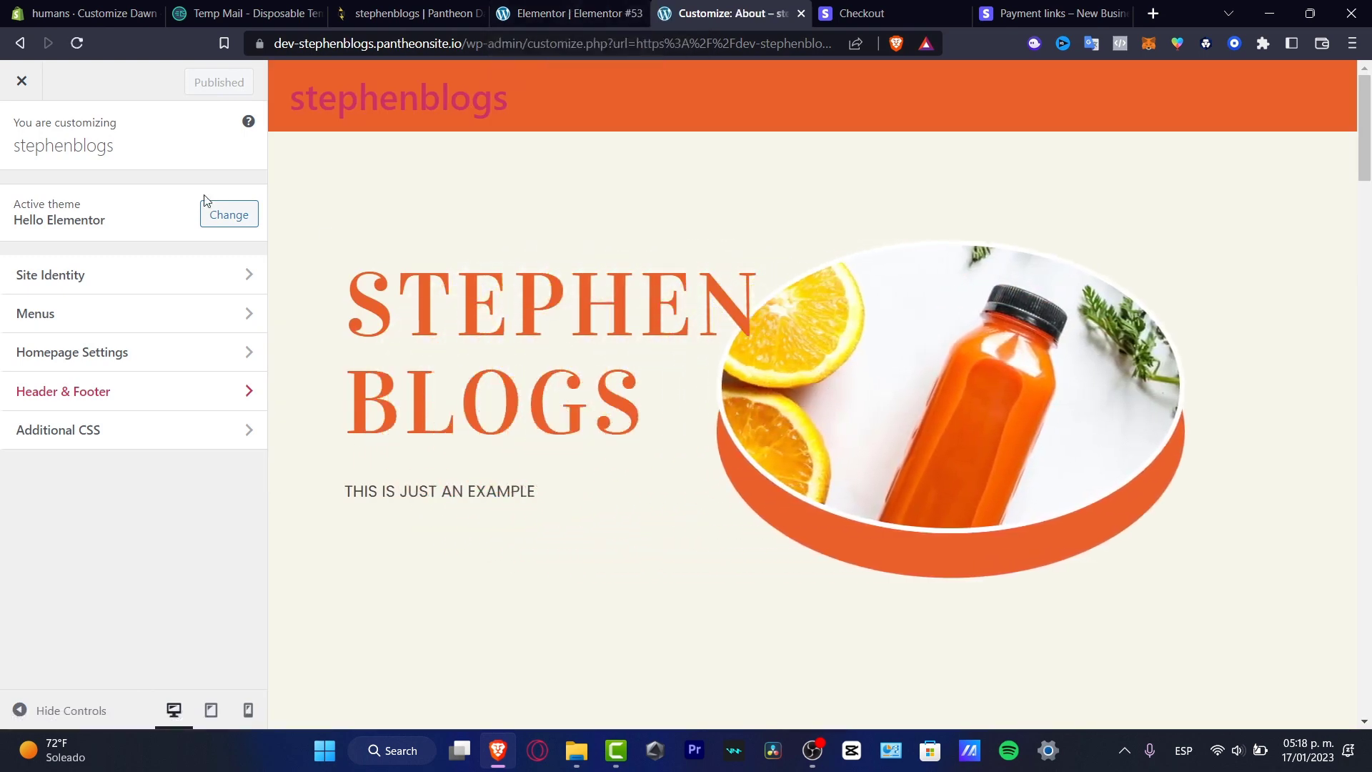
# Step: Open Site Identity in the Customizer, then reach Theme Builder through Elementor's main menu
pyautogui.click(128, 275)
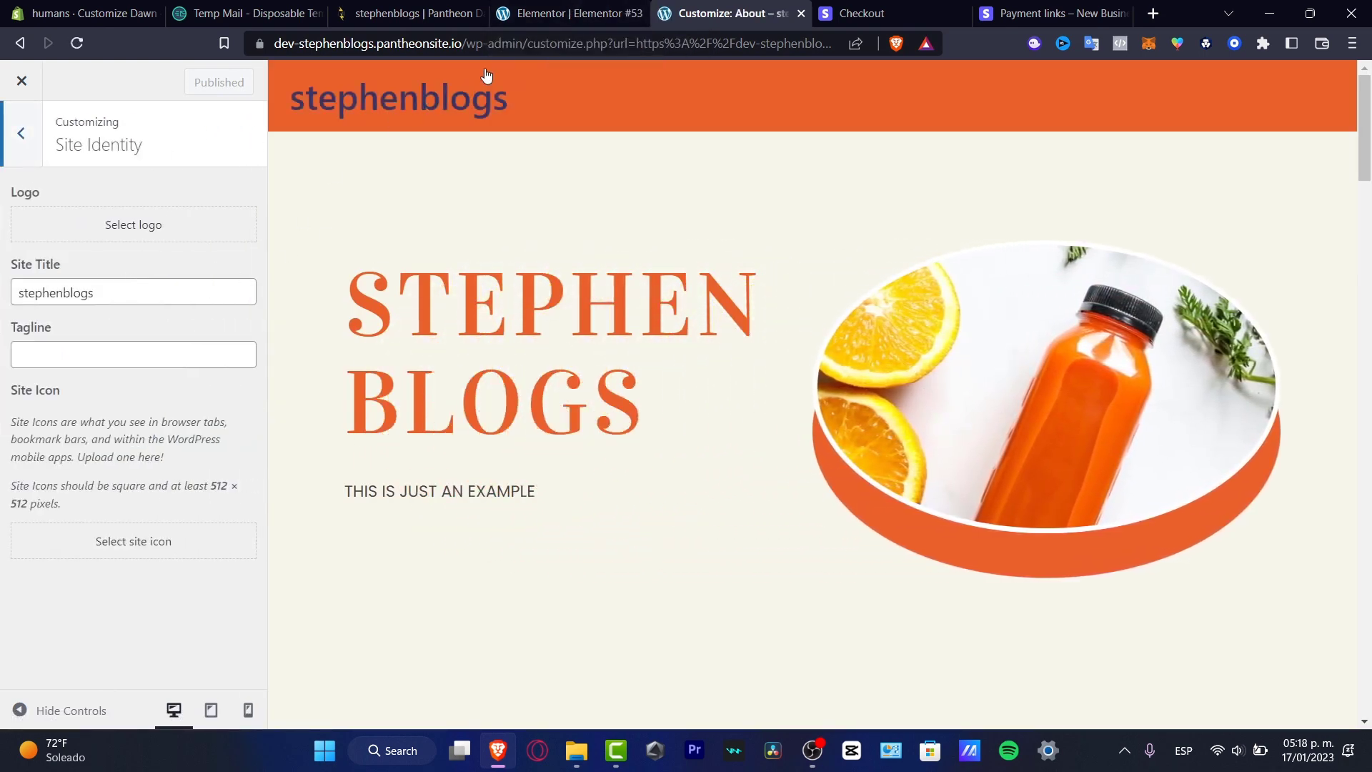
pyautogui.click(558, 8)
pyautogui.click(18, 78)
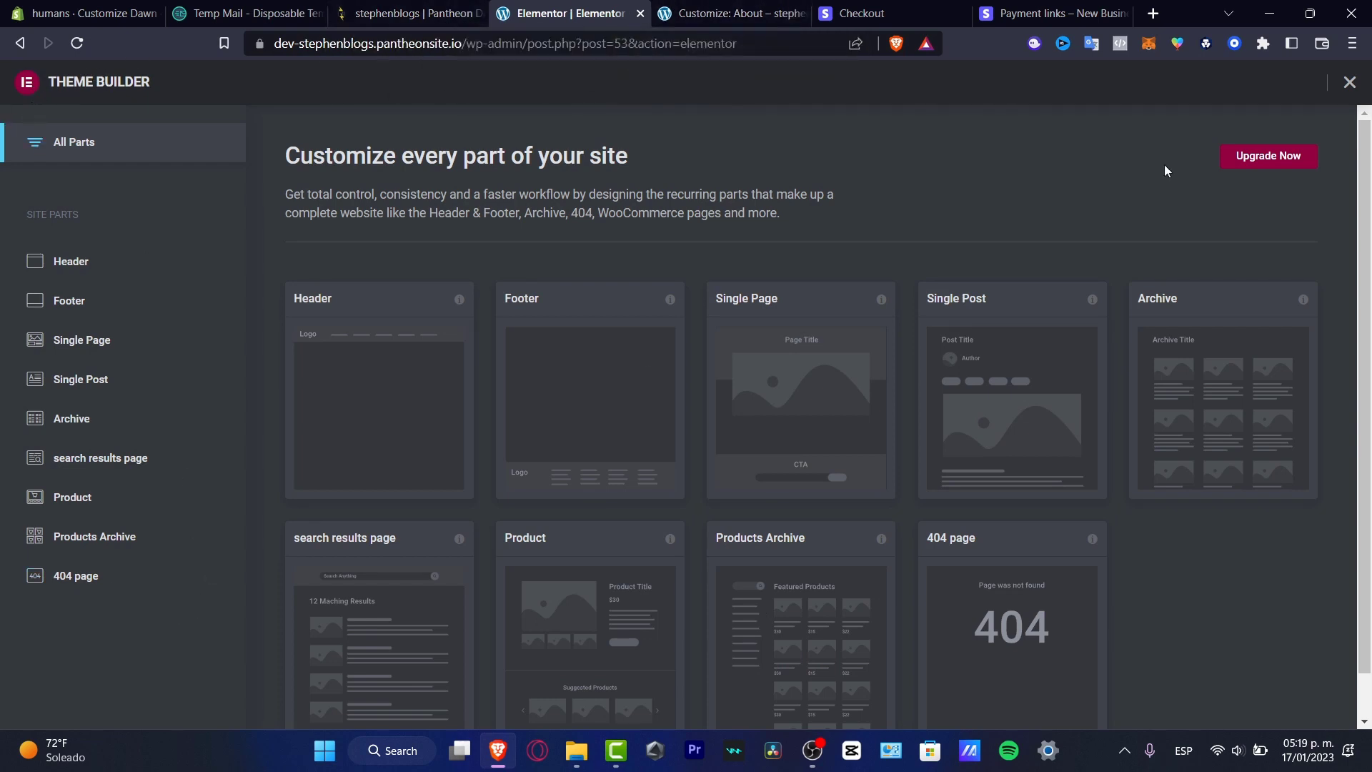
# Step: Close the Theme Builder and exit Elementor to the block editor for Elementor #53
pyautogui.click(1348, 83)
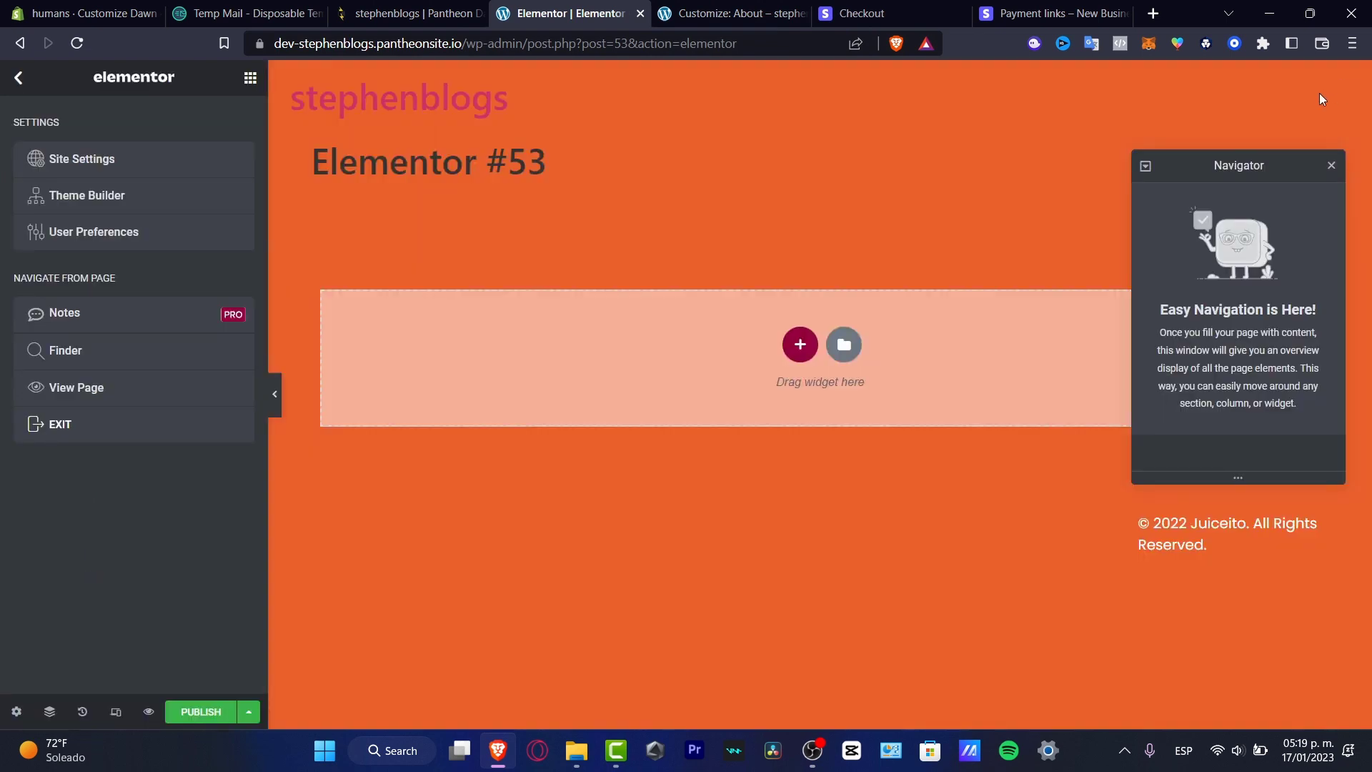
pyautogui.click(19, 78)
pyautogui.click(21, 81)
pyautogui.click(102, 429)
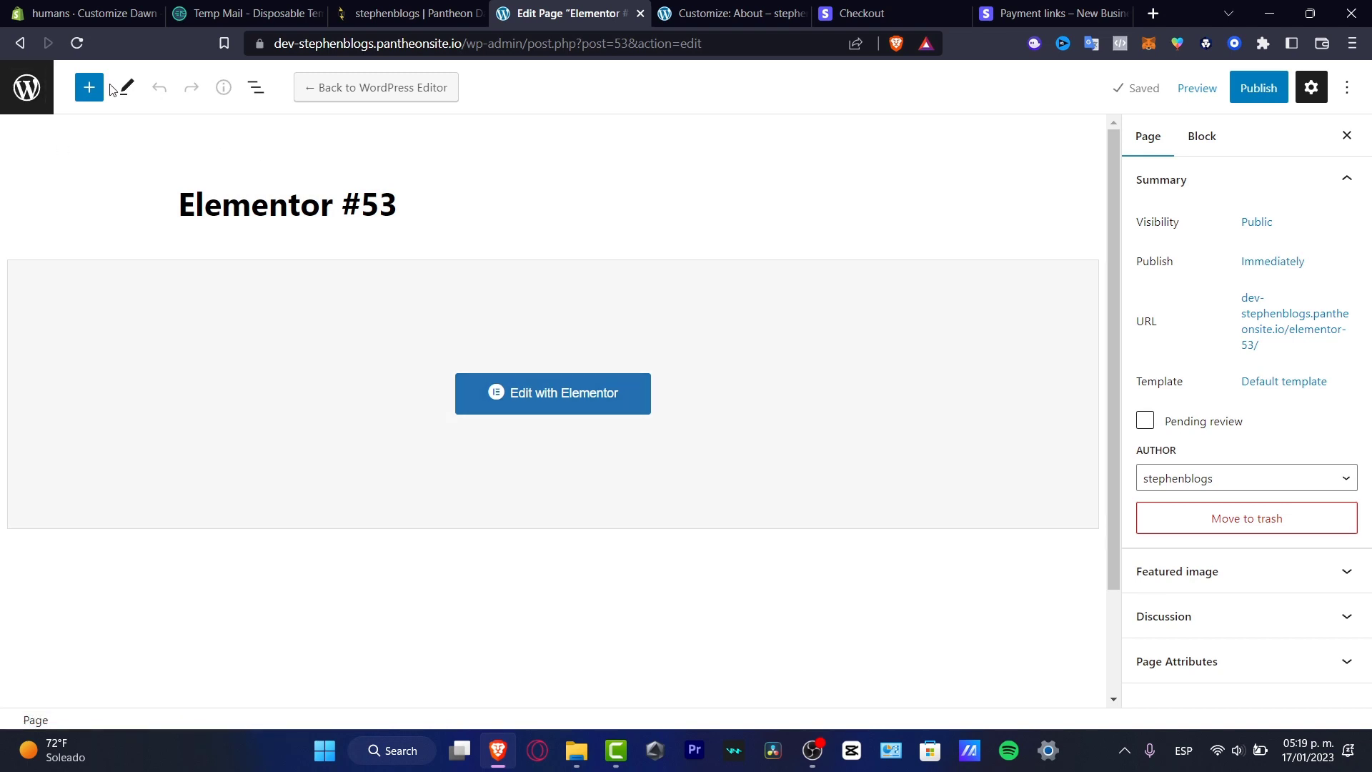
# Step: Search the block inserter for 'BLOG' to list blog blocks like Advanced Posts
pyautogui.click(91, 88)
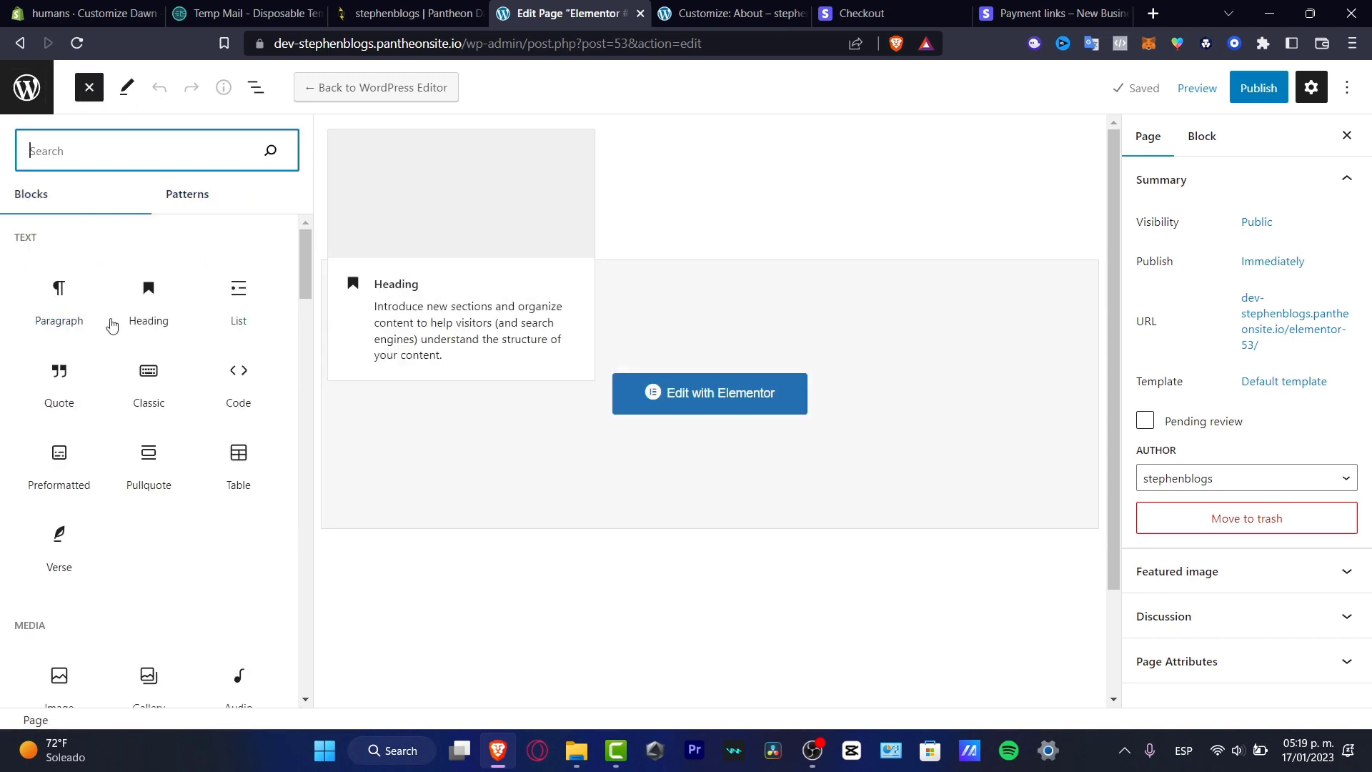
pyautogui.write('BLOG')
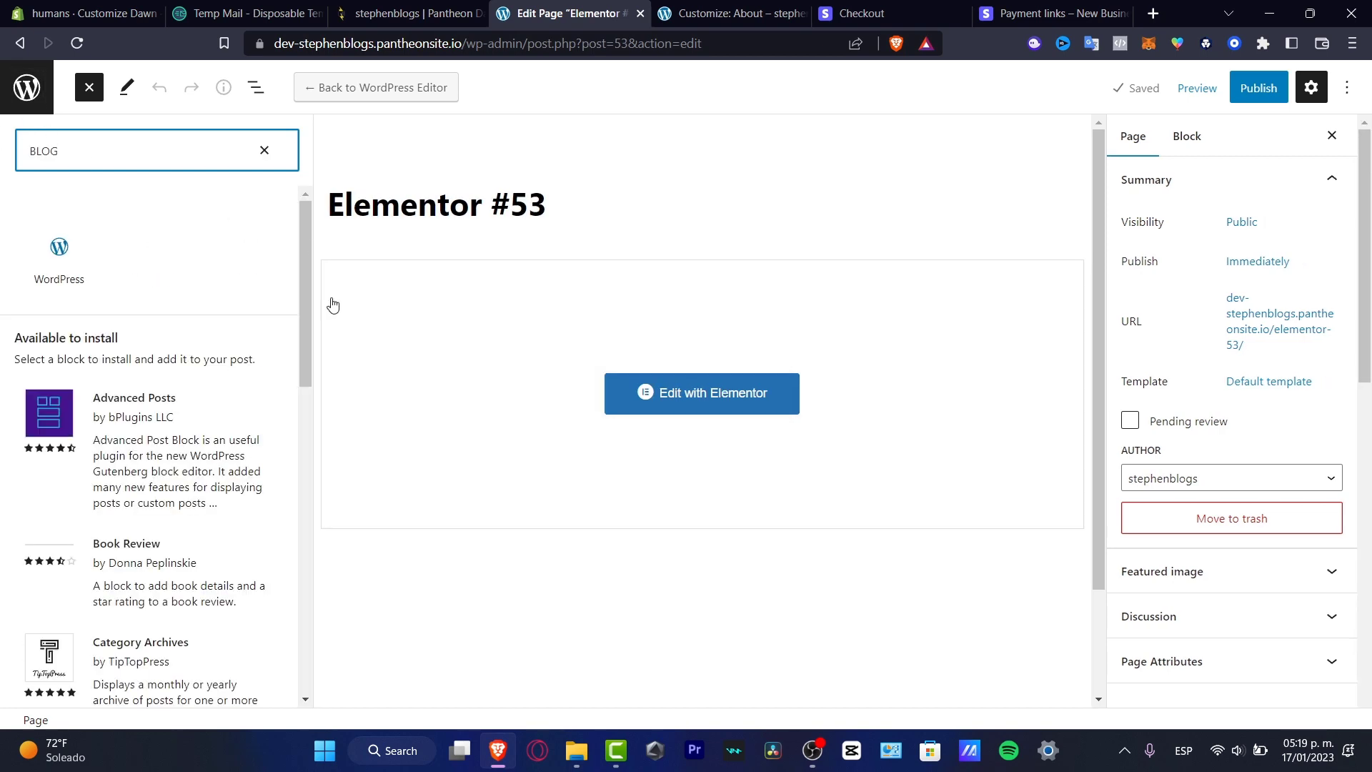
pyautogui.scroll(-4, 228, 483)
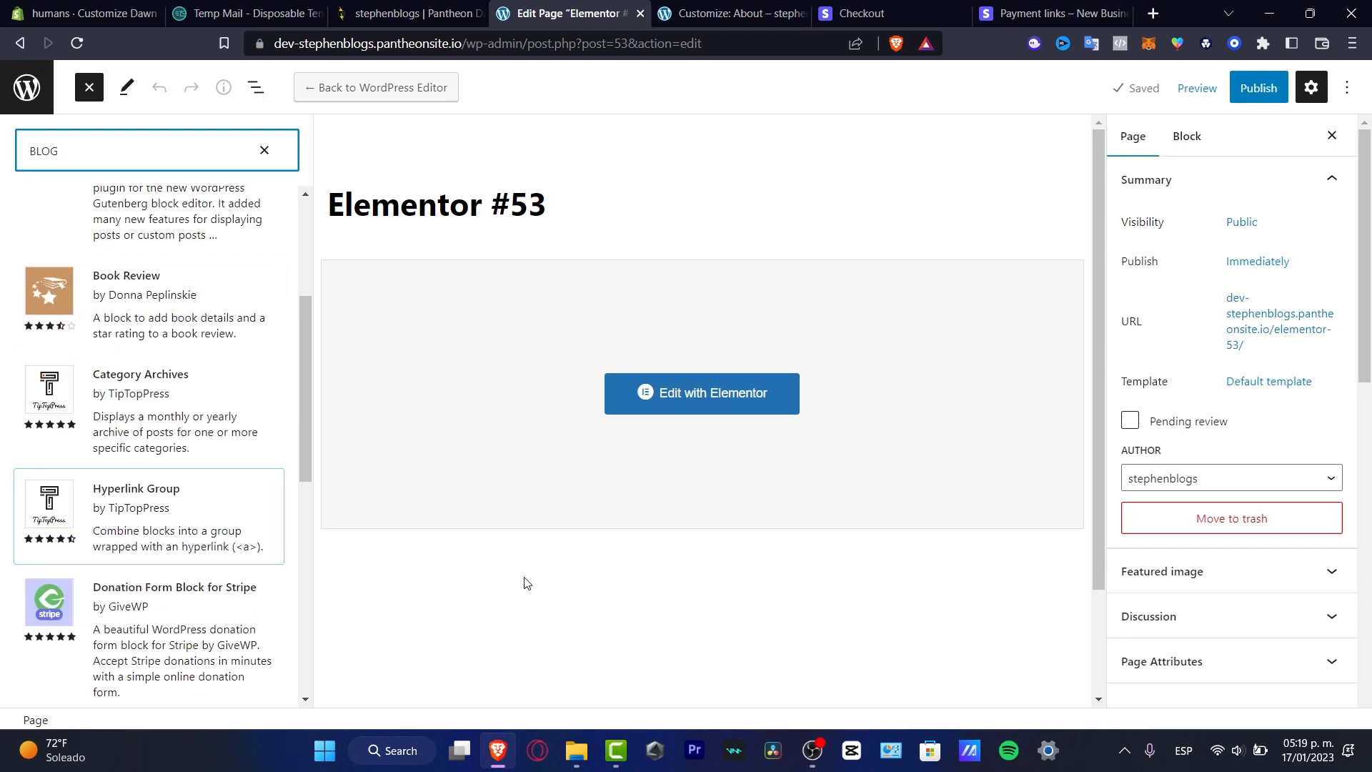
pyautogui.scroll(4, 212, 436)
pyautogui.moveTo(74, 266)
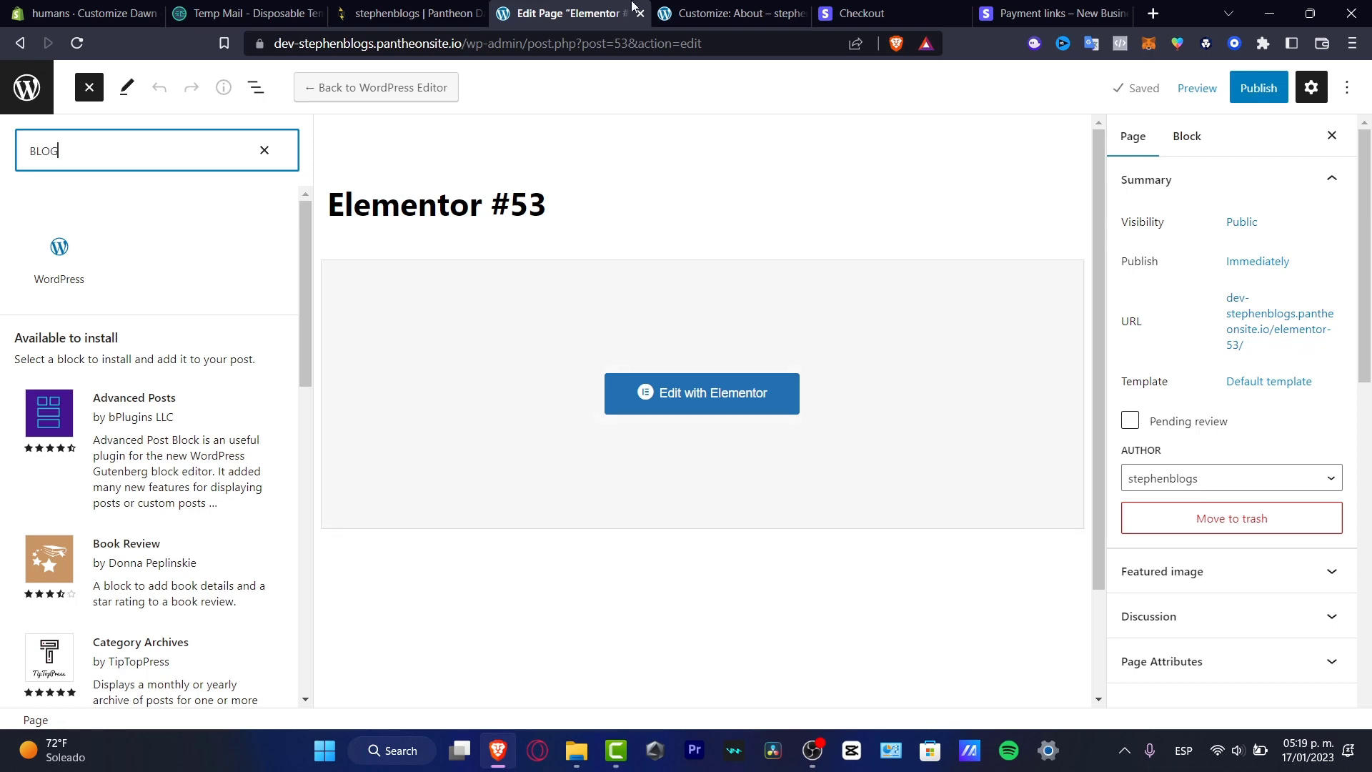
# Step: In the Customizer, load the home page into the preview and select the Site Title value
pyautogui.click(706, 13)
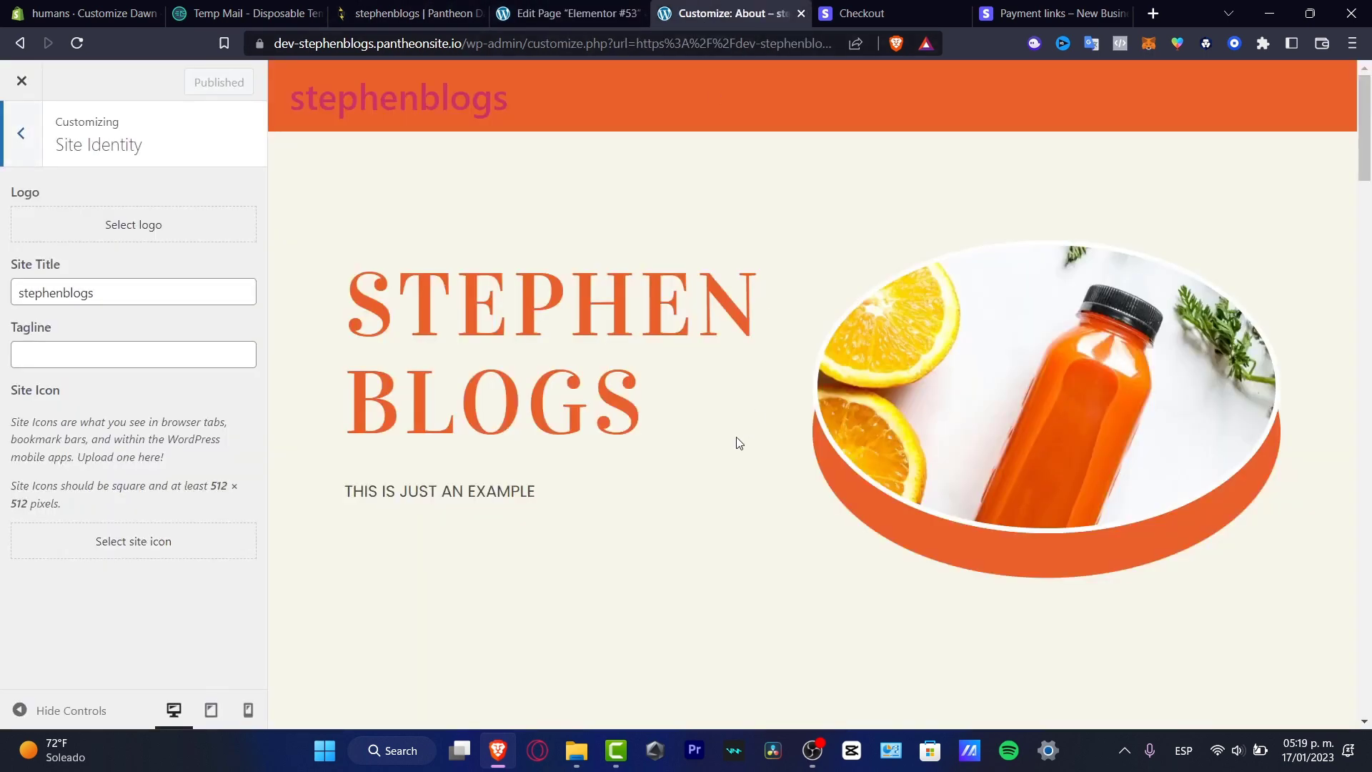
pyautogui.scroll(-10, 590, 581)
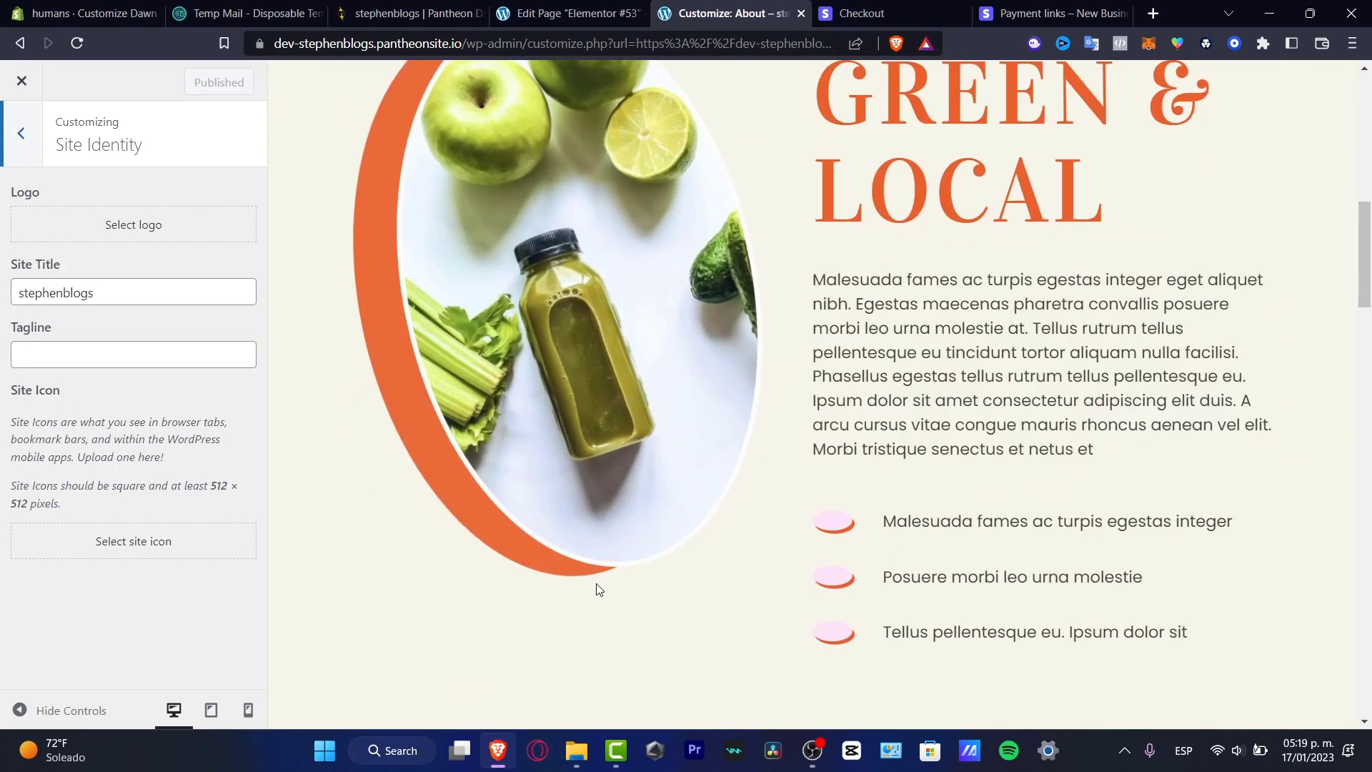
pyautogui.scroll(10, 599, 588)
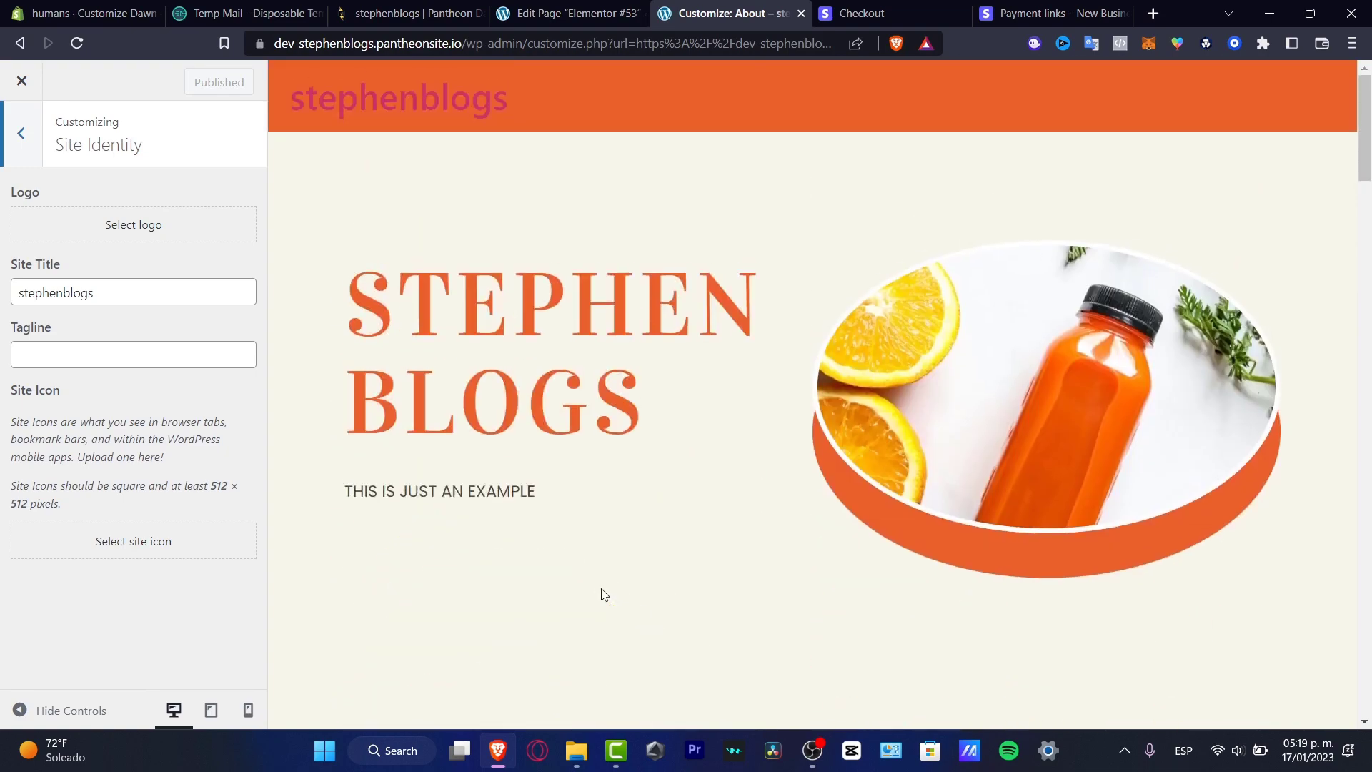
pyautogui.click(493, 101)
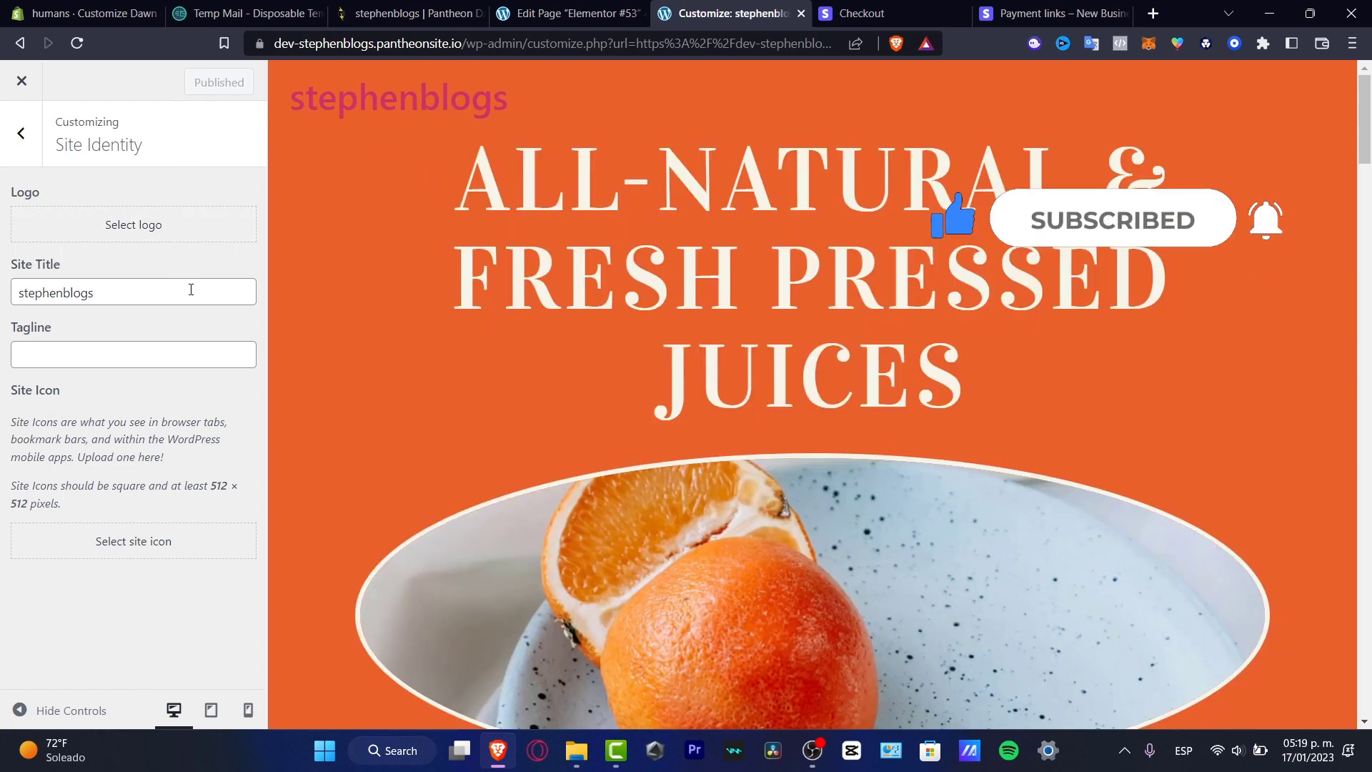
pyautogui.doubleClick(191, 291)
pyautogui.scroll(-10, 1183, 315)
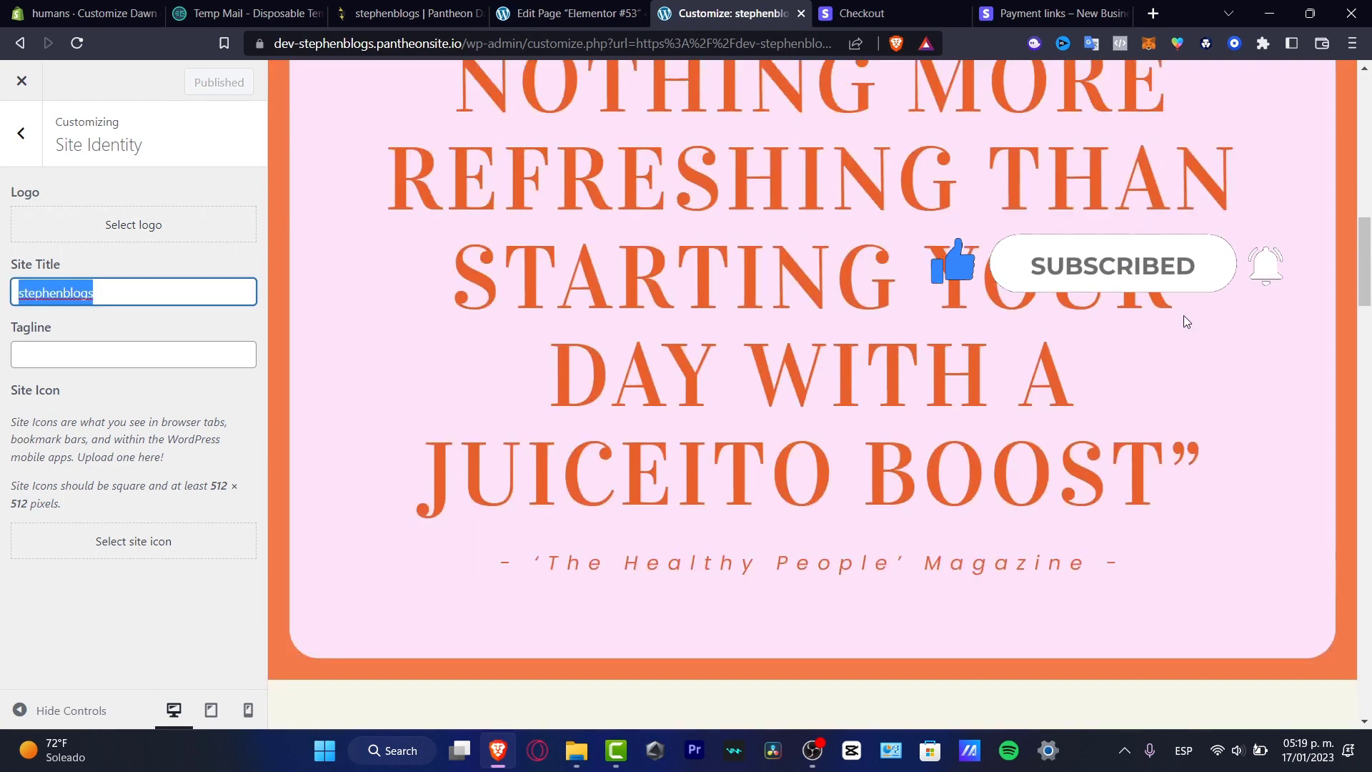